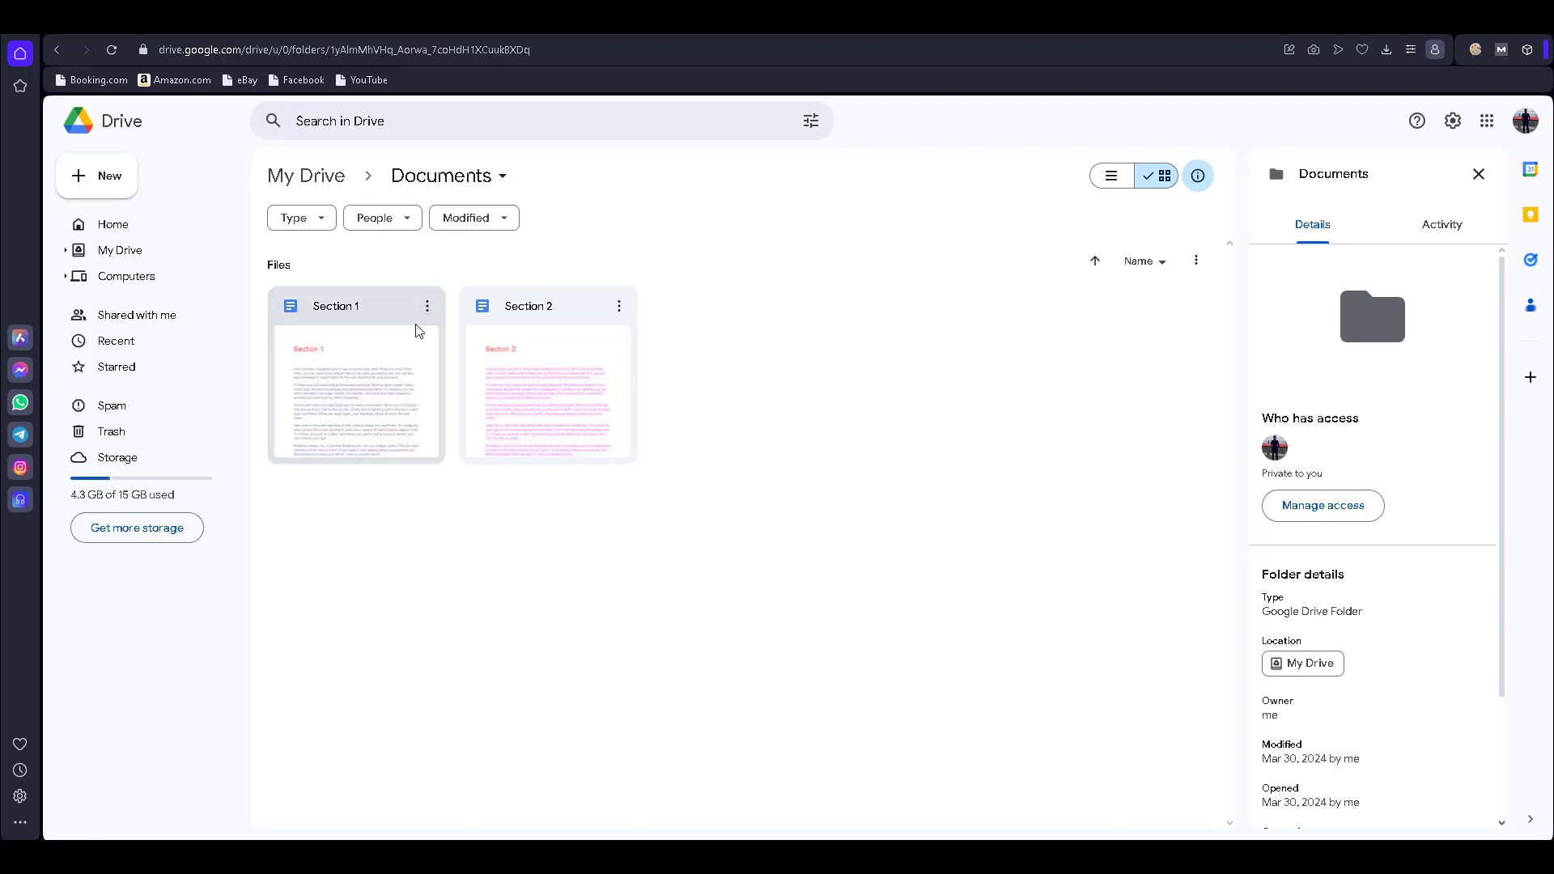
- Create a new blank Google Sheets spreadsheet in the Drive Documents folder
key(ctrl+Tab)
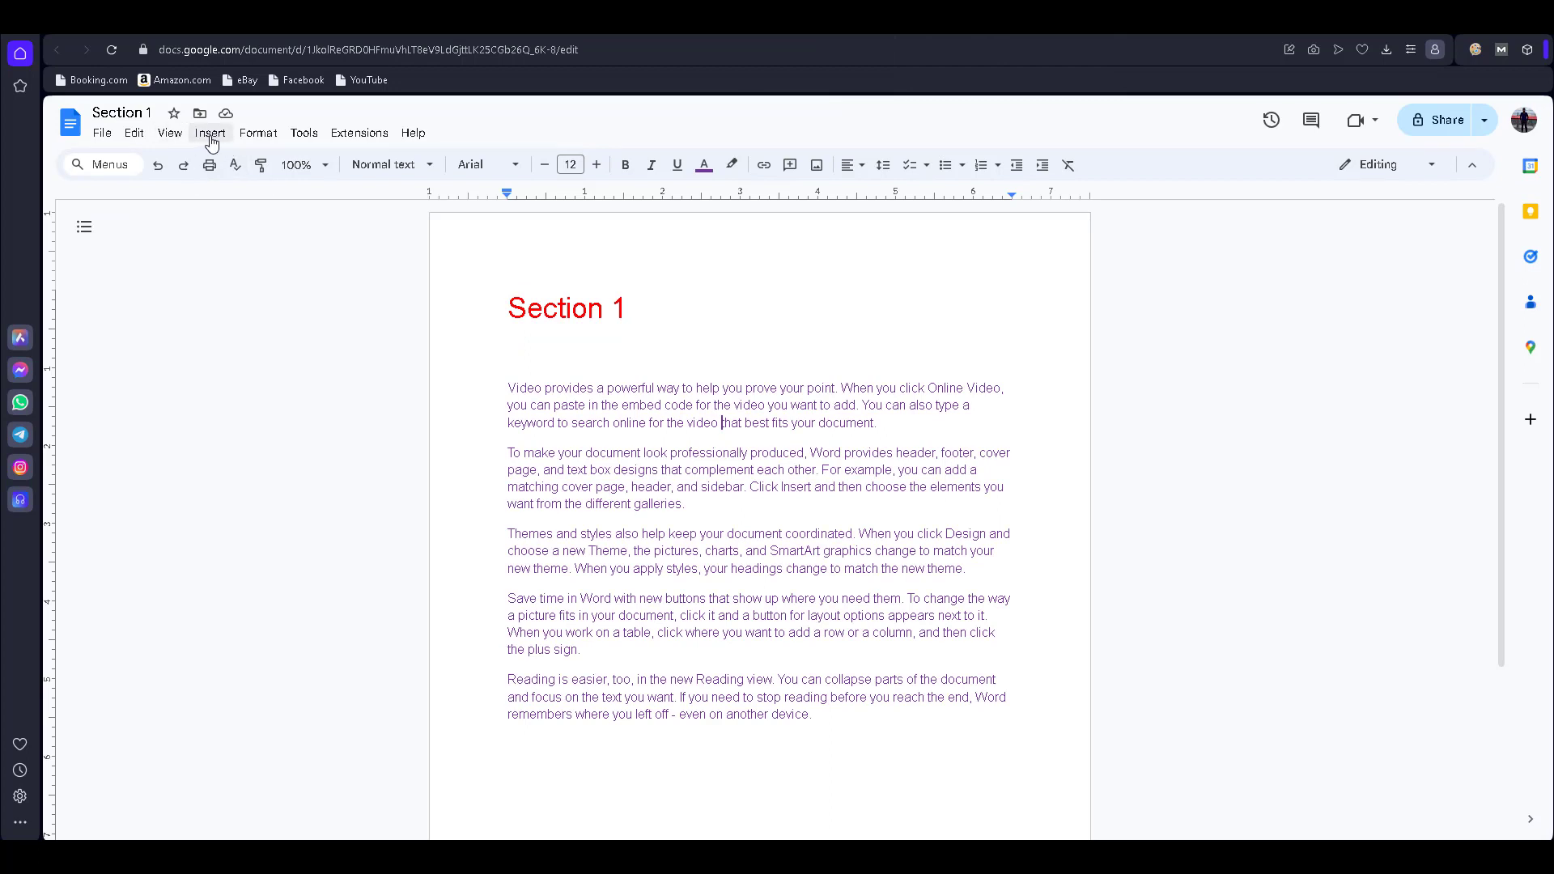
click(212, 141)
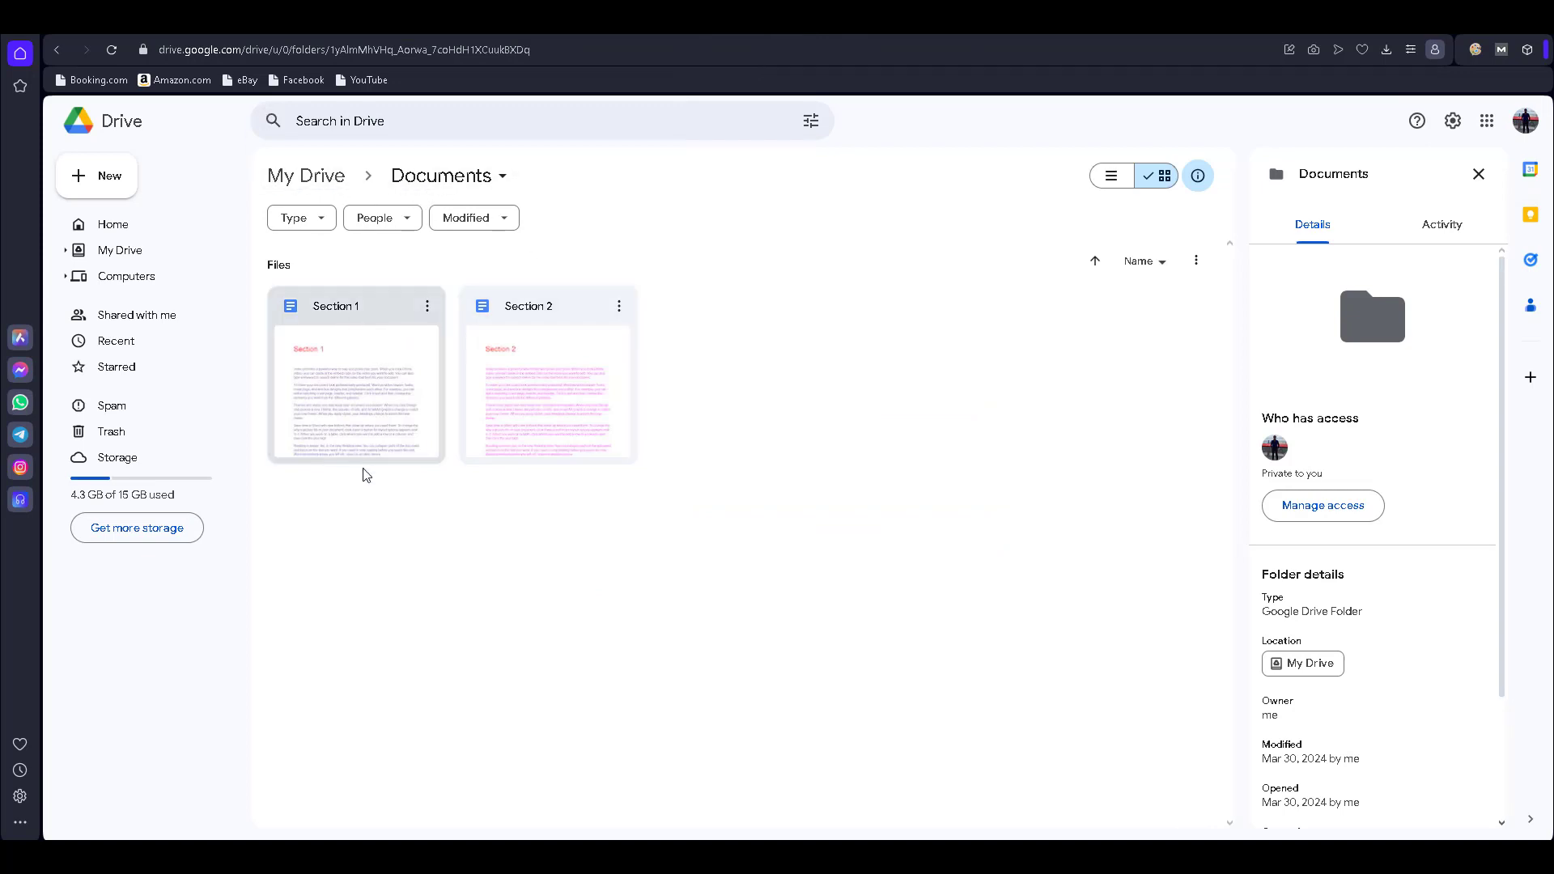
right_click(760, 355)
mouse_move(991, 508)
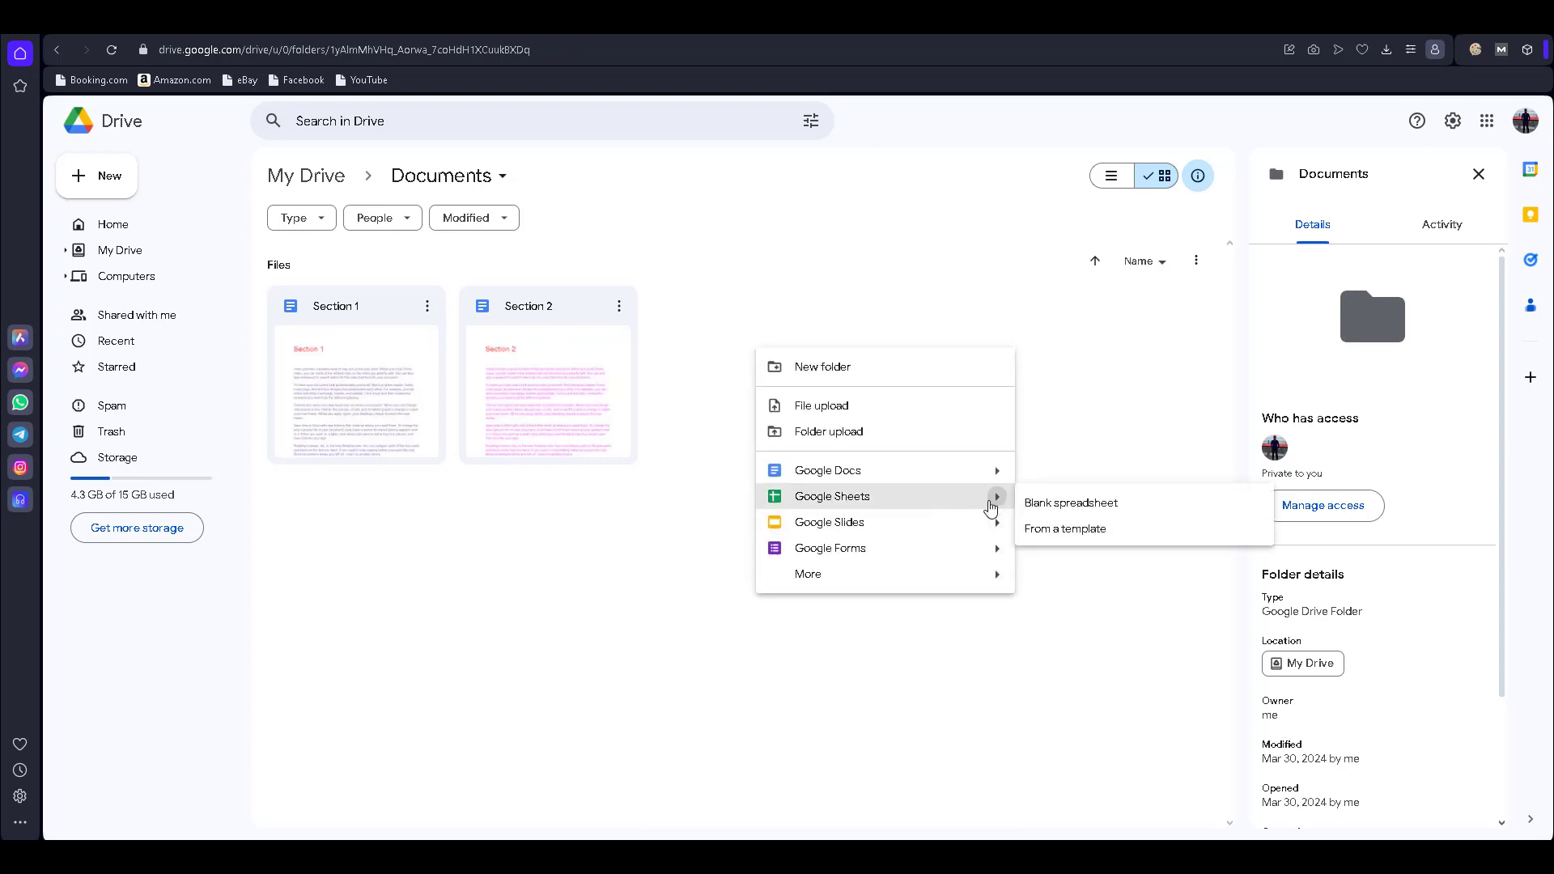
click(1072, 505)
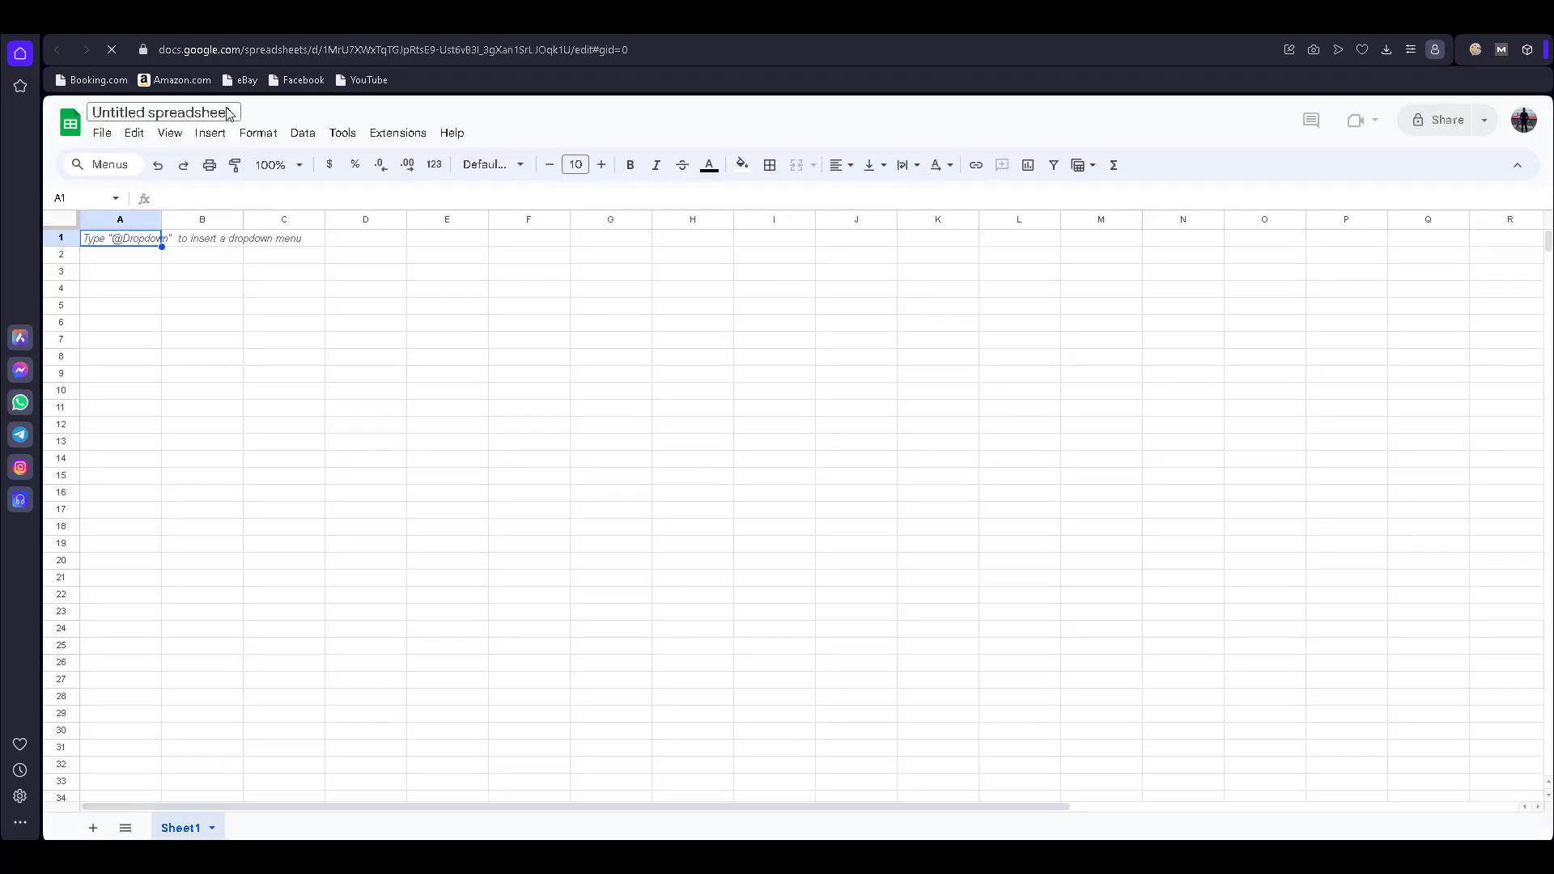
- Retitle the Untitled spreadsheet 'Merge Document' and return to the Drive tab
click(230, 112)
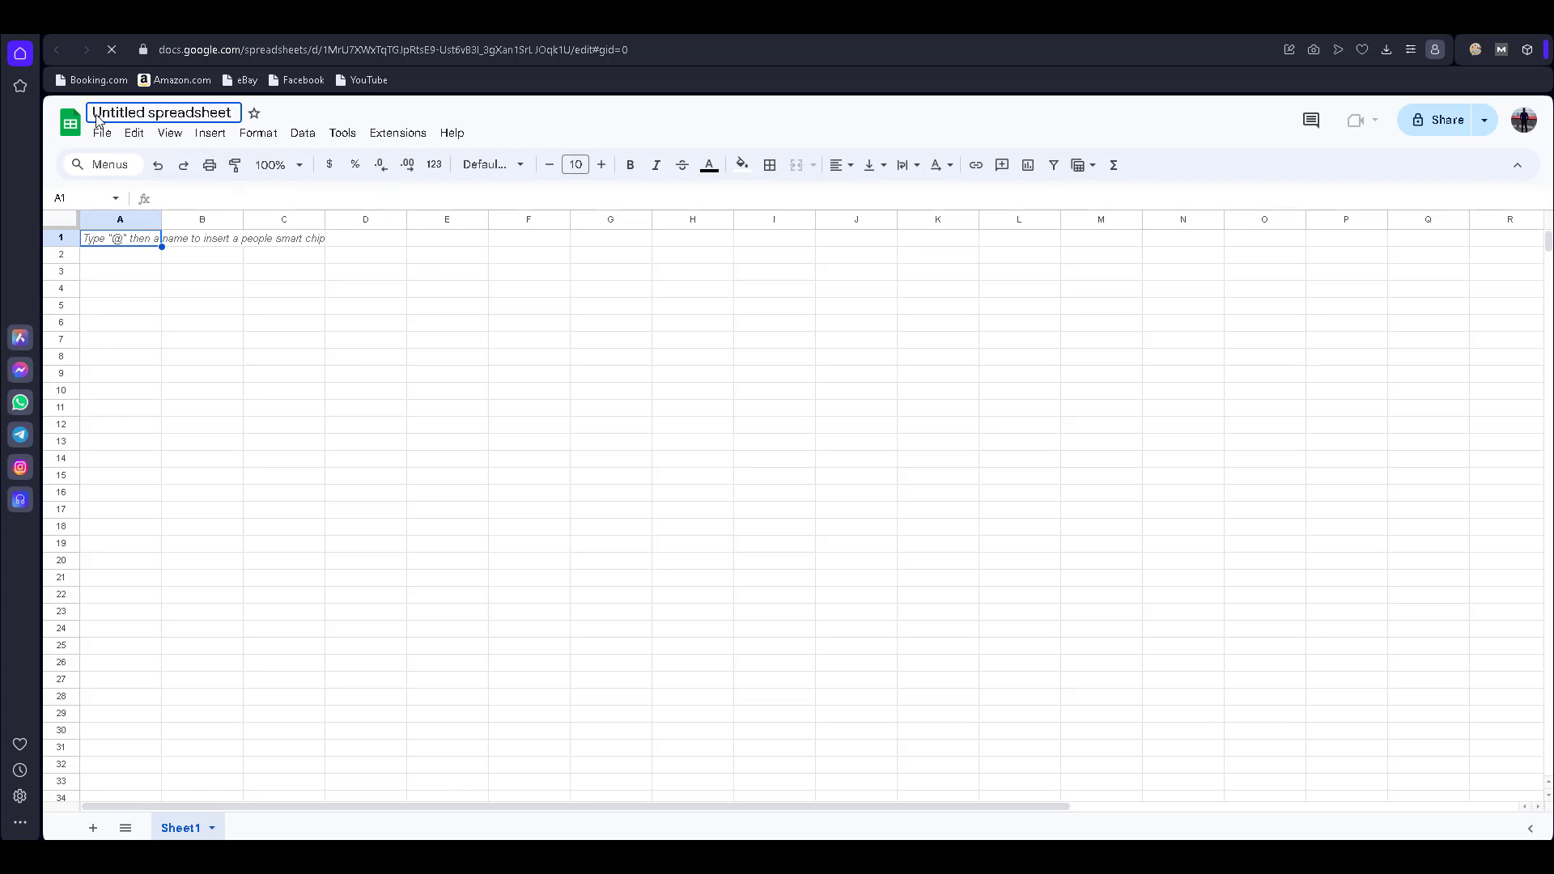
drag(96, 117, 369, 118)
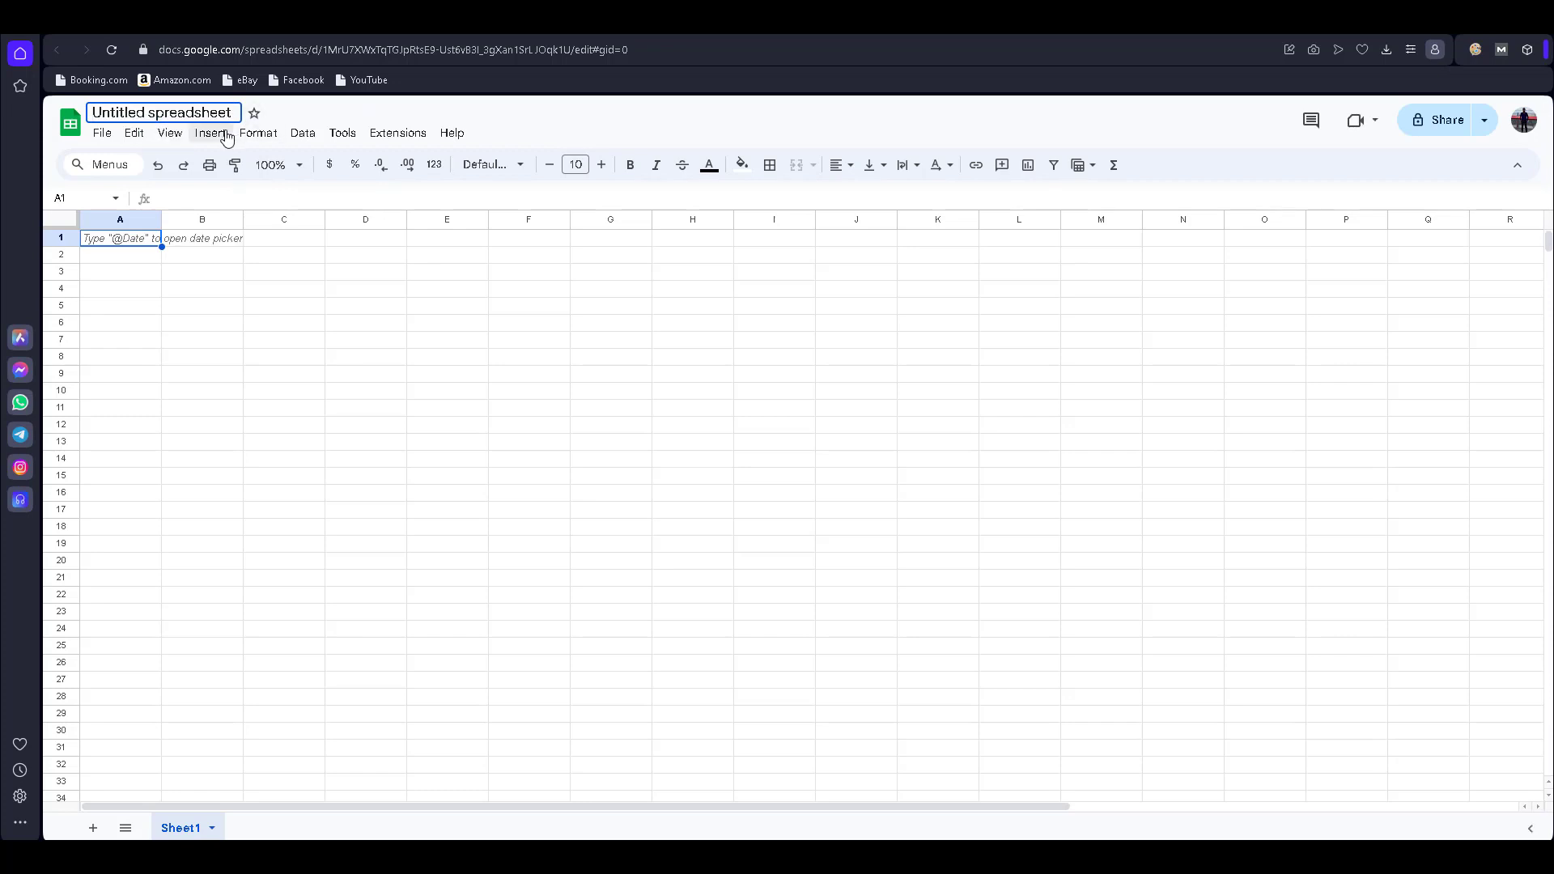
click(95, 112)
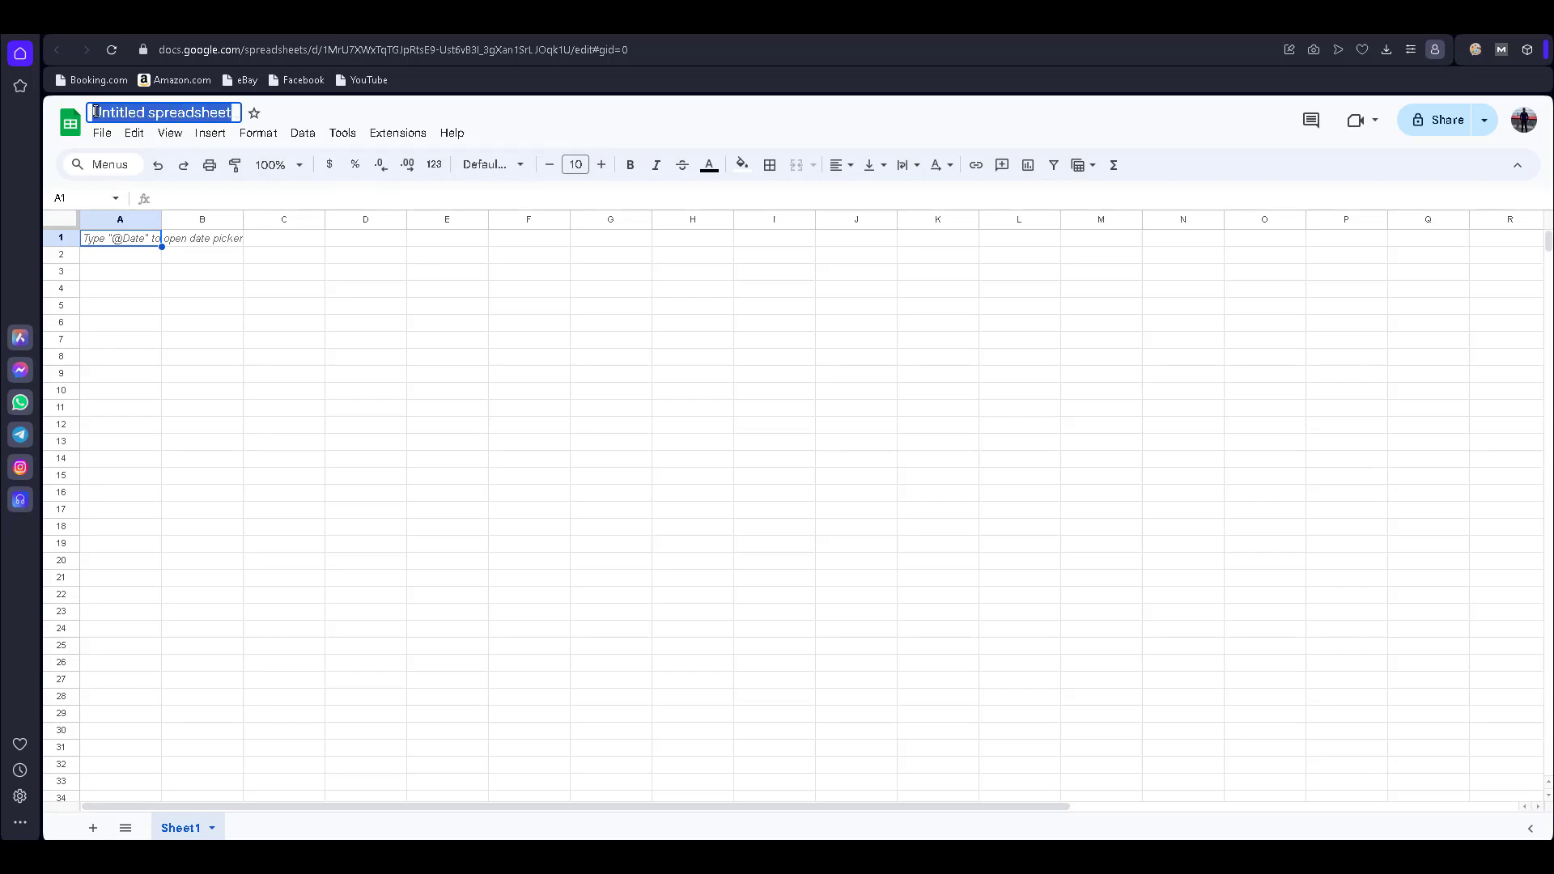
text(Merge Doc)
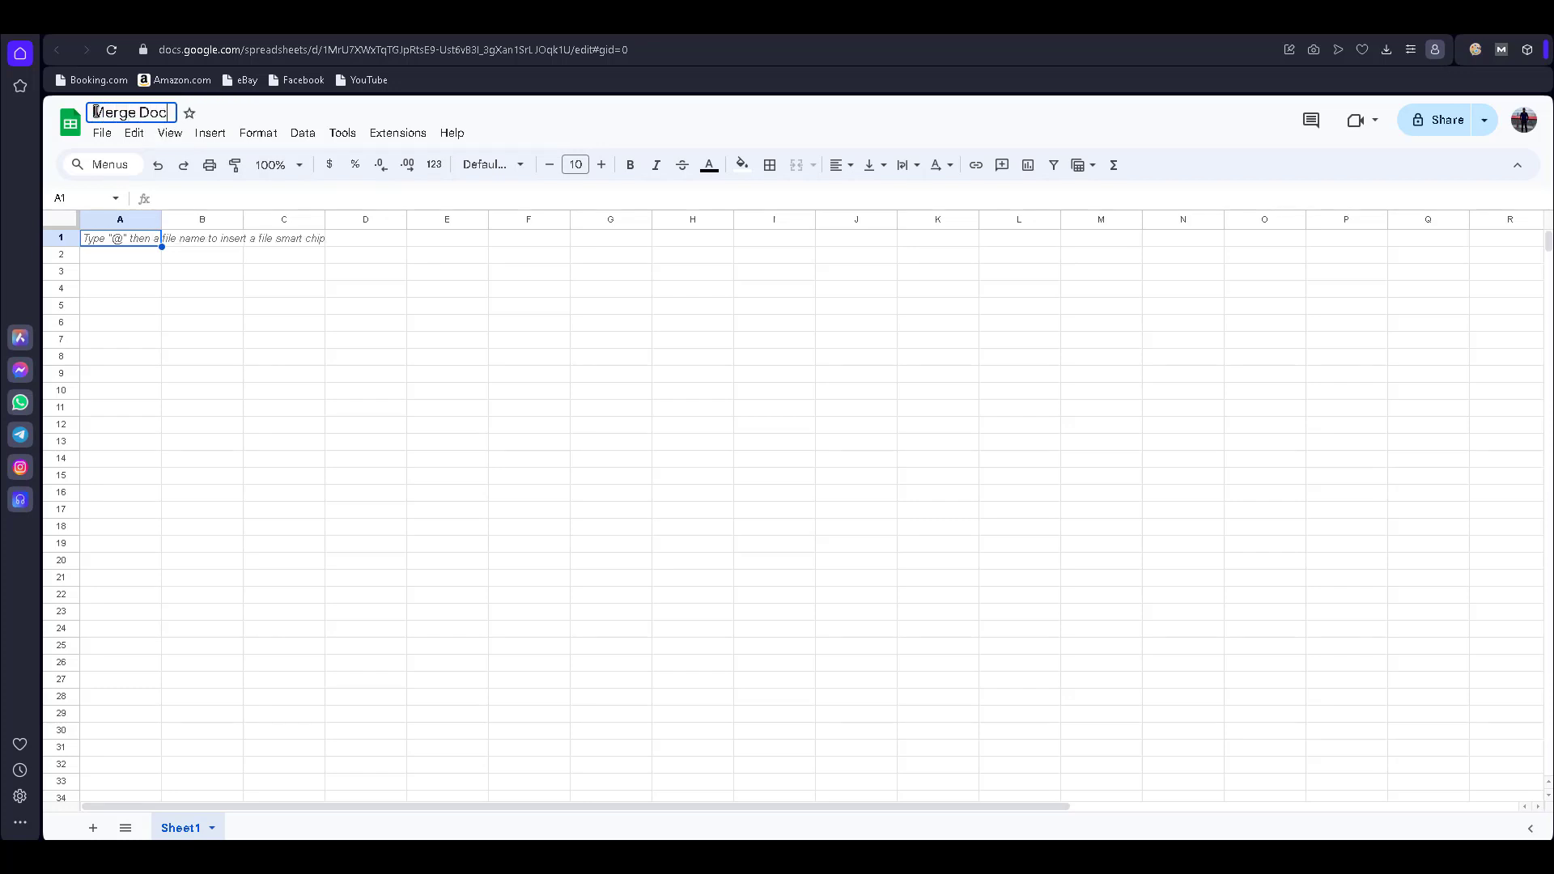
text(ument)
click(615, 409)
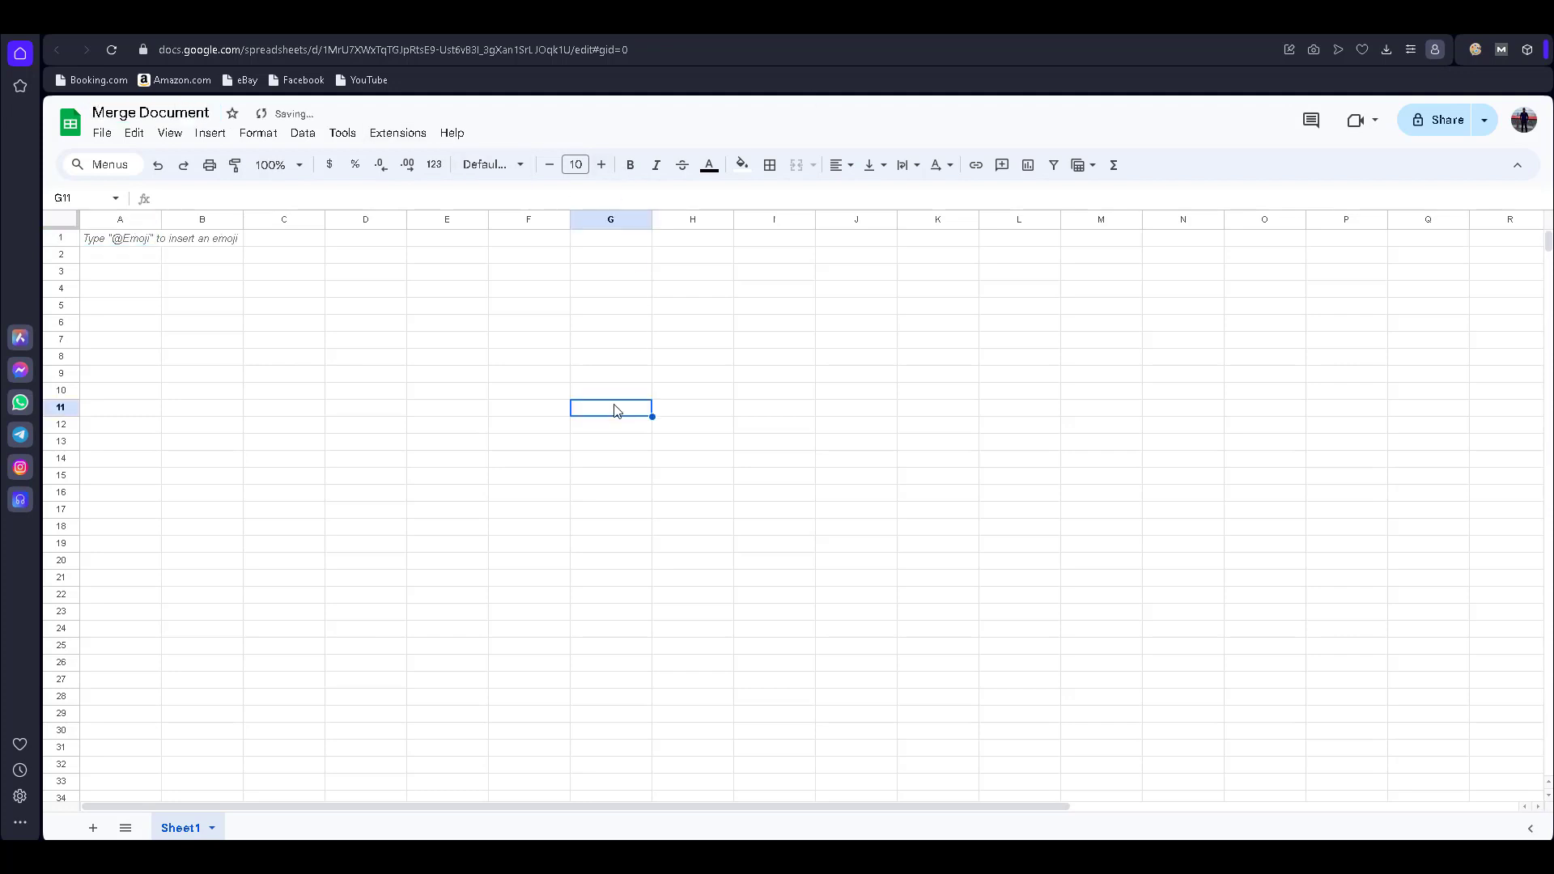
key(ctrl+Tab)
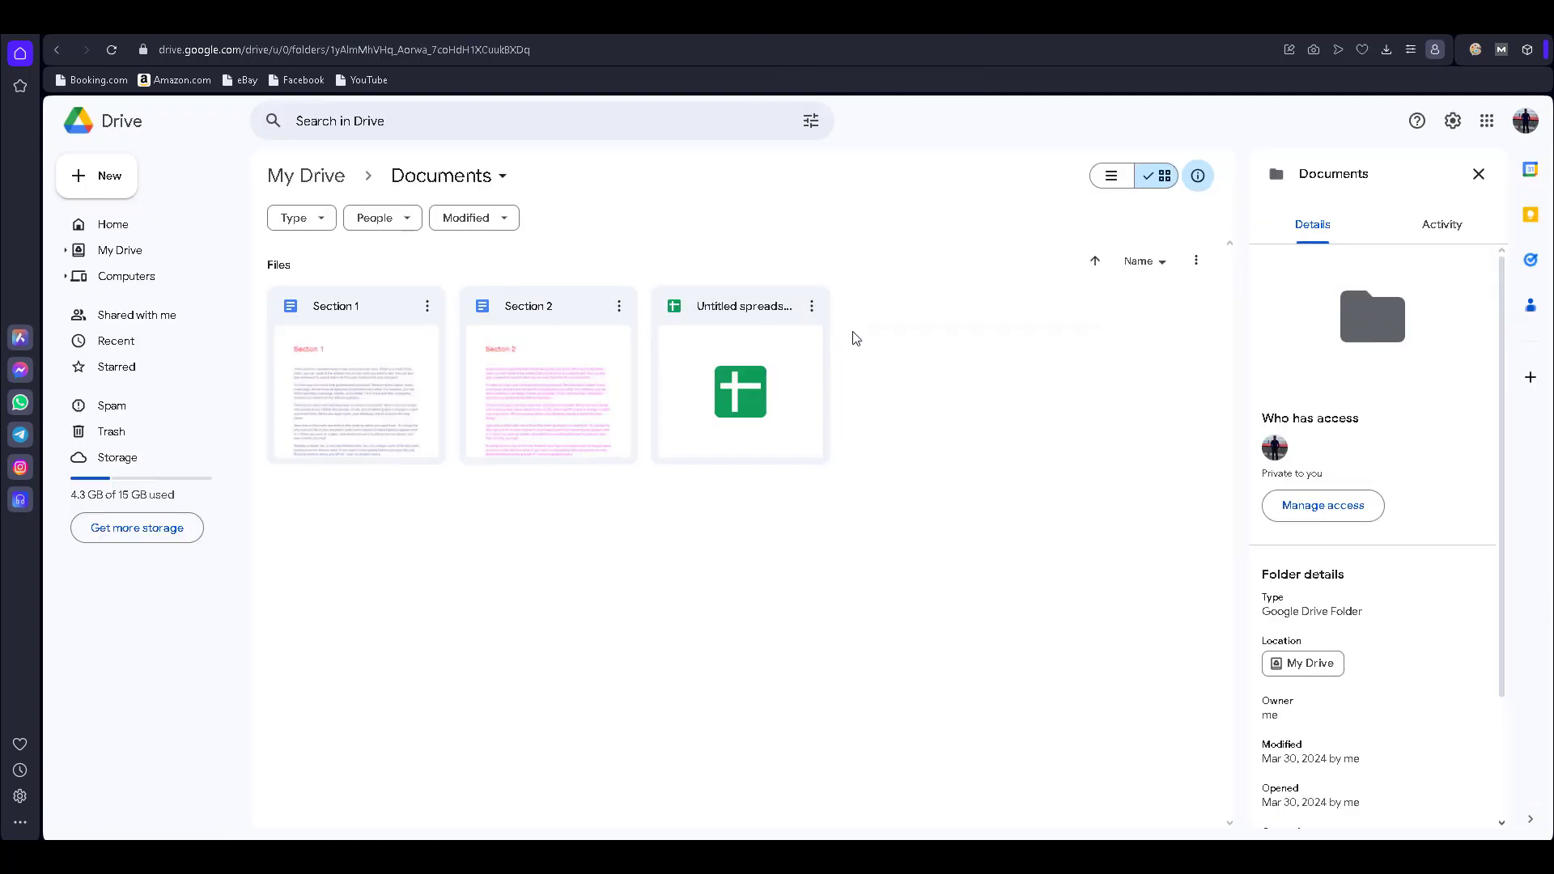
- Open the Untitled spreadsheet card from the Documents folder in Drive
right_click(853, 332)
click(744, 312)
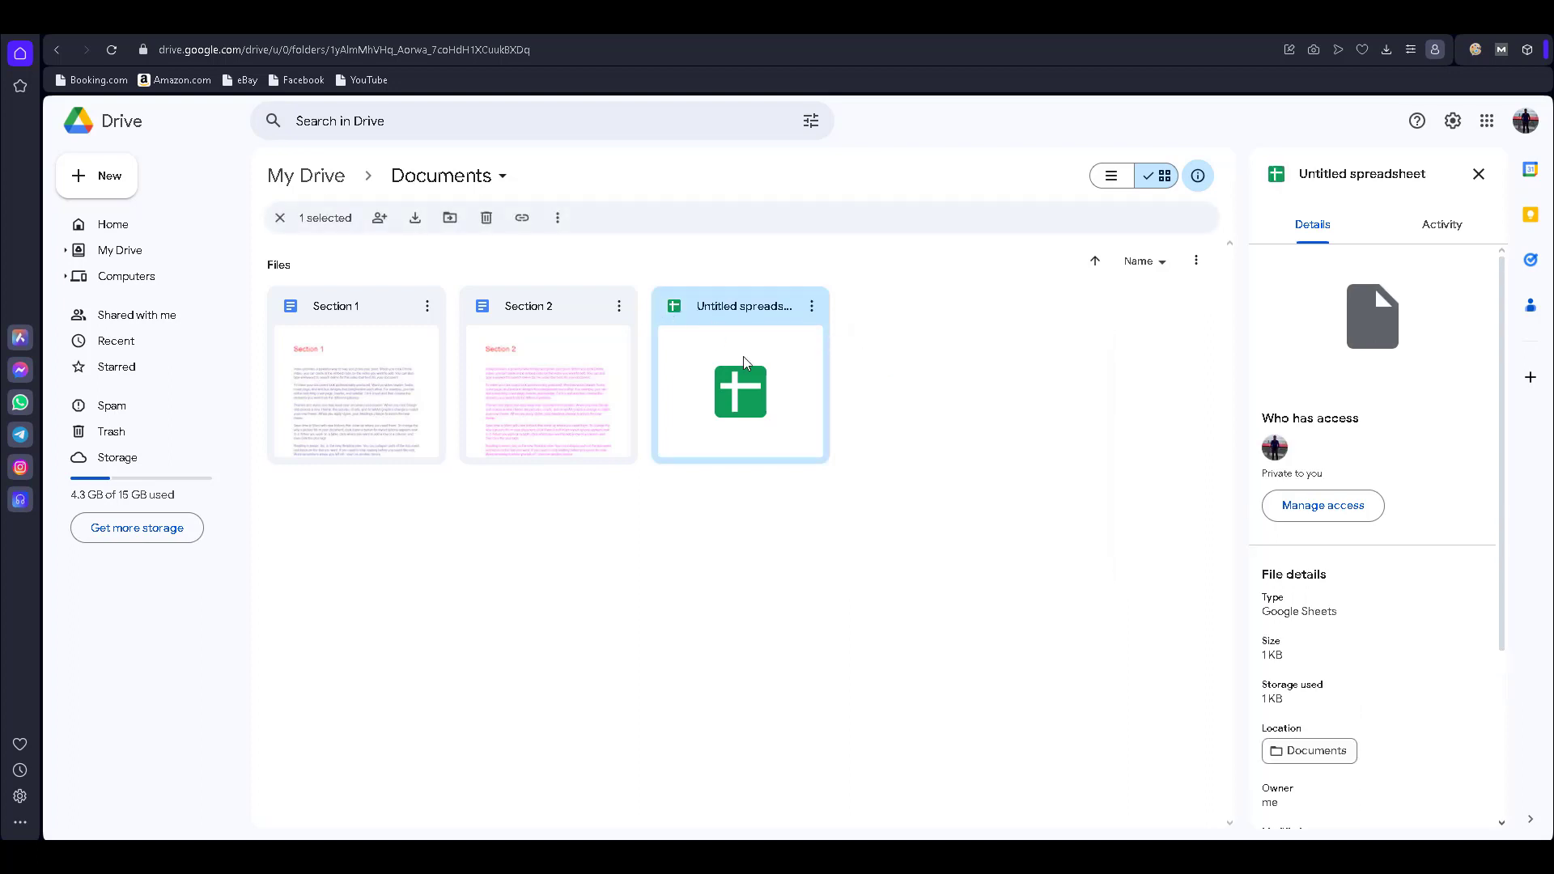
double_click(747, 314)
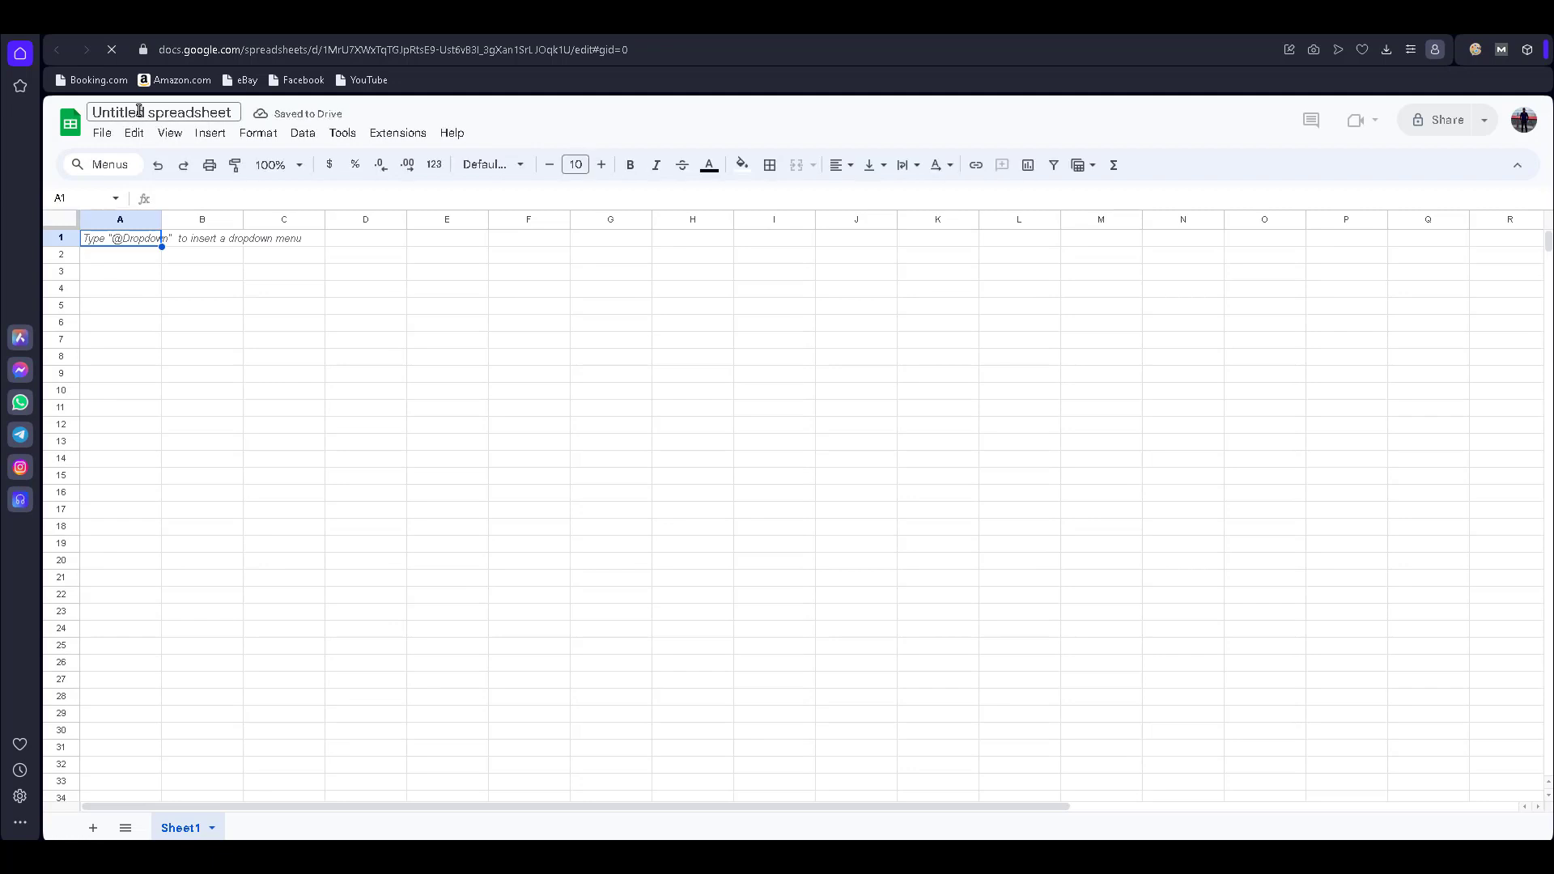
- Rename the spreadsheet to 'Merge Documents', fixing the typo, and select cell B2
click(174, 112)
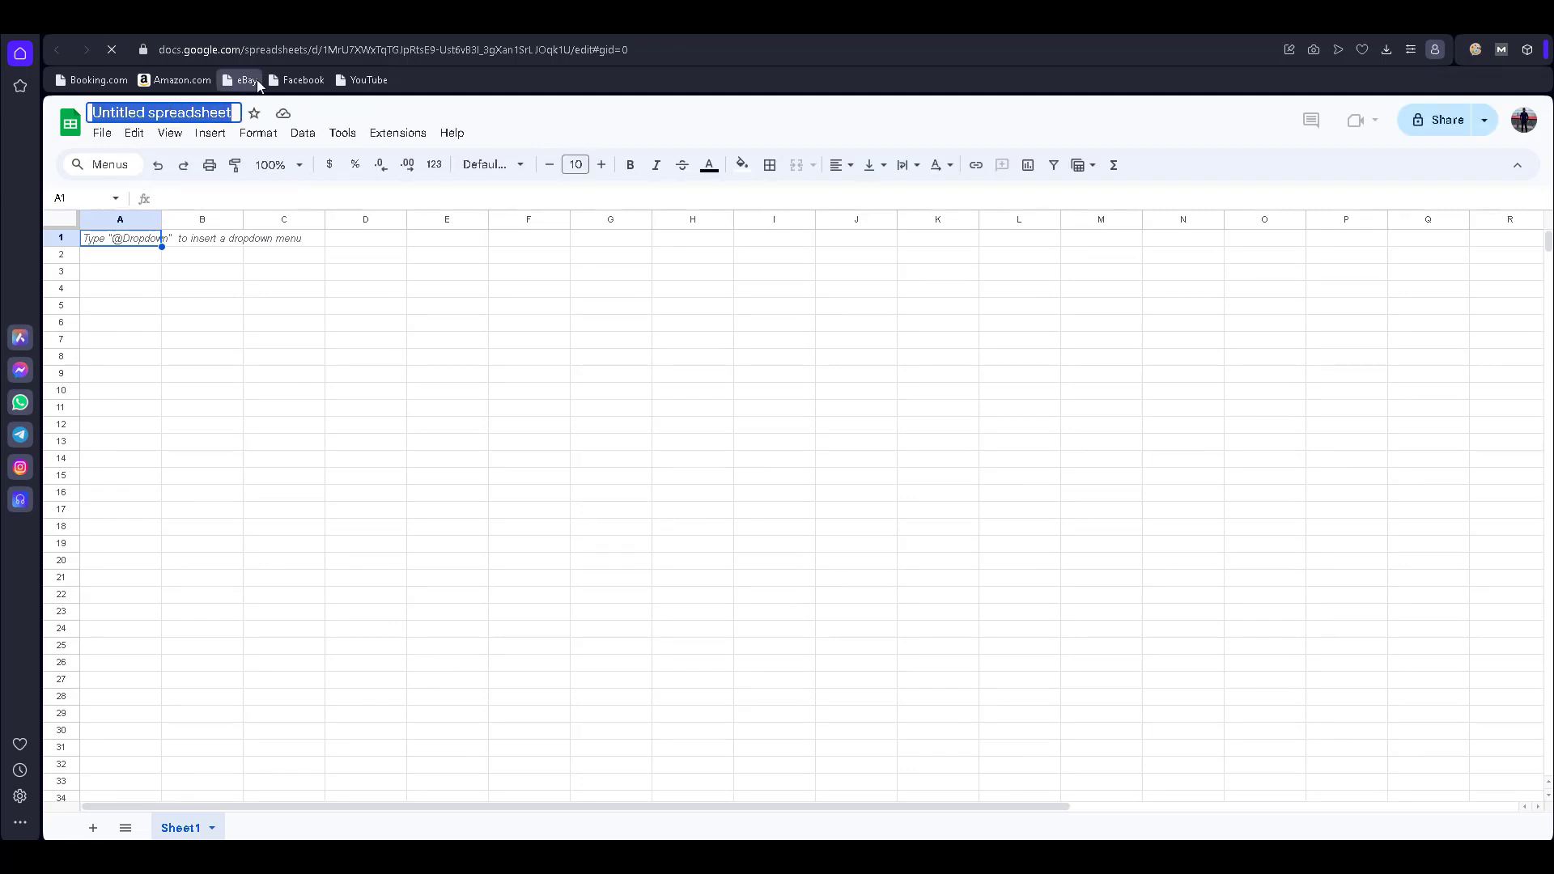
key(BackSpace)
text(Mer)
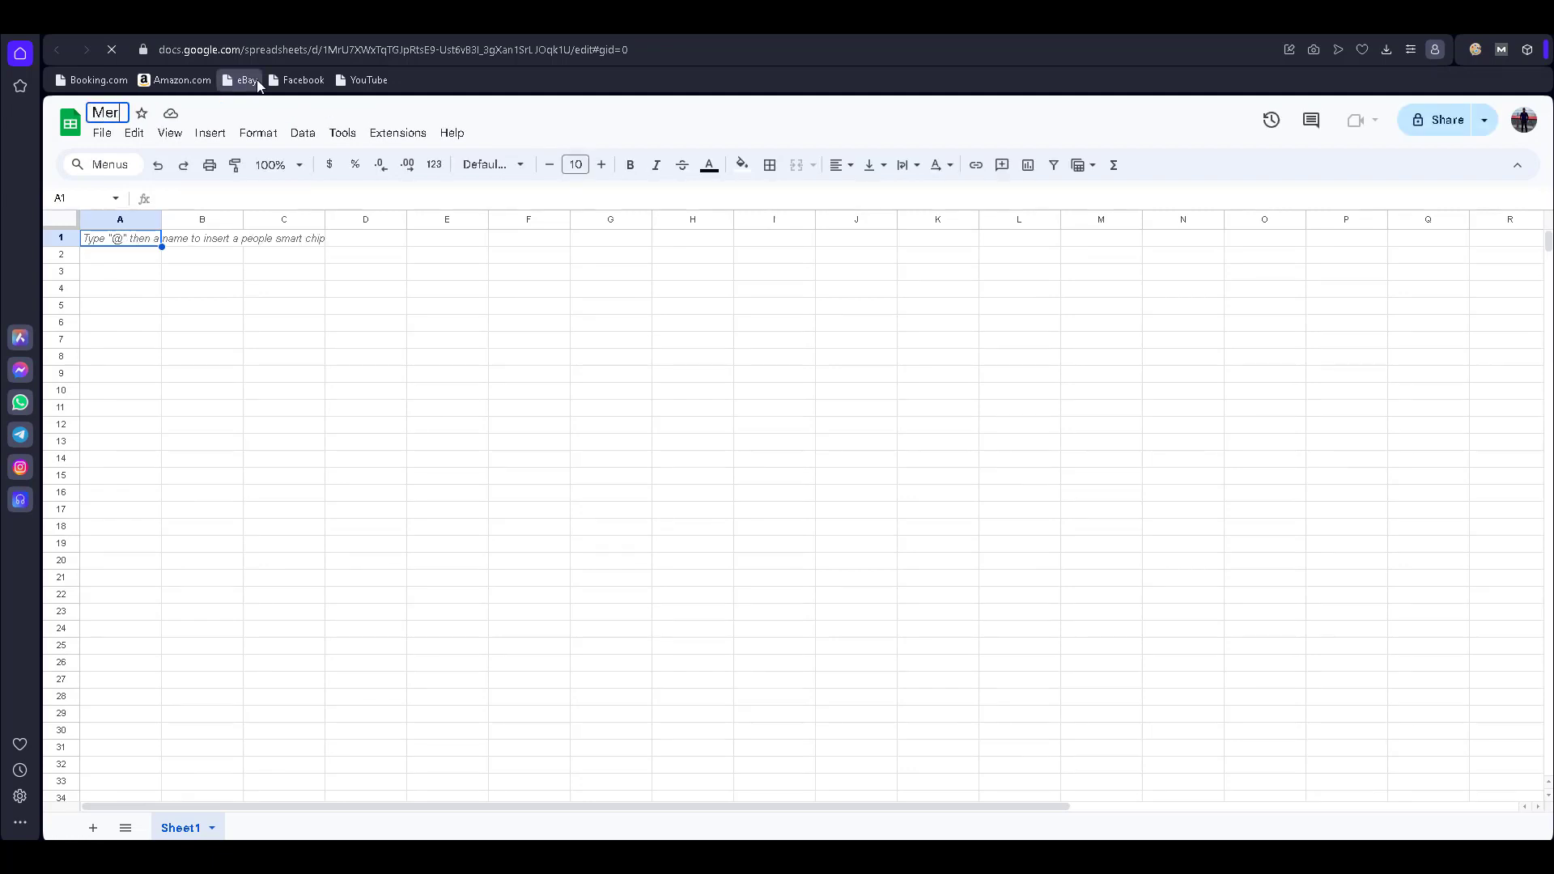
text(ge Documeny)
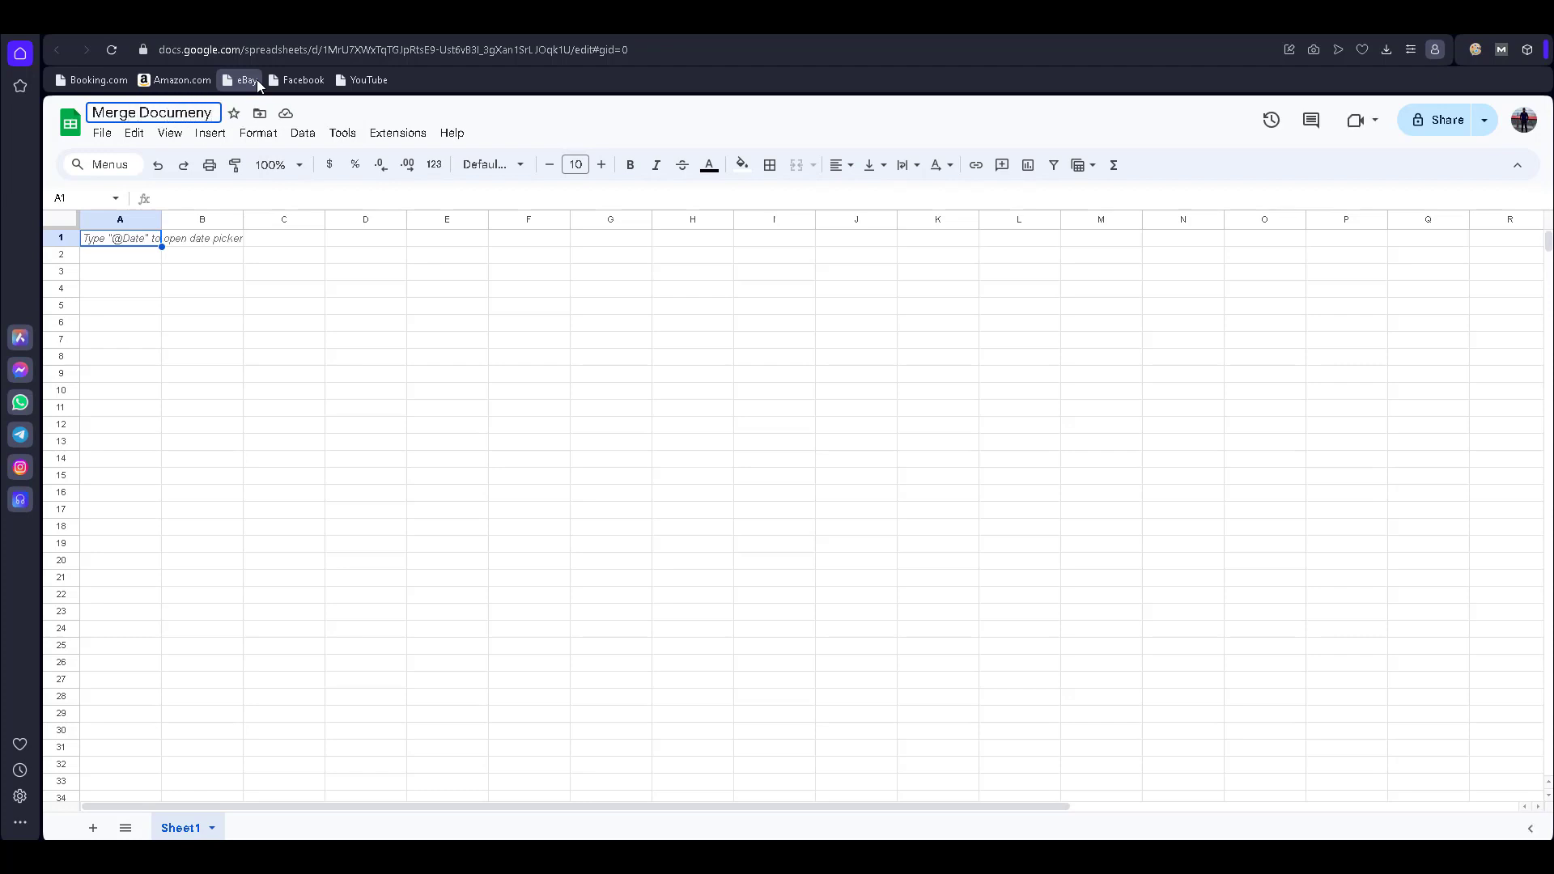
key(BackSpace)
text(ts)
click(240, 324)
click(173, 260)
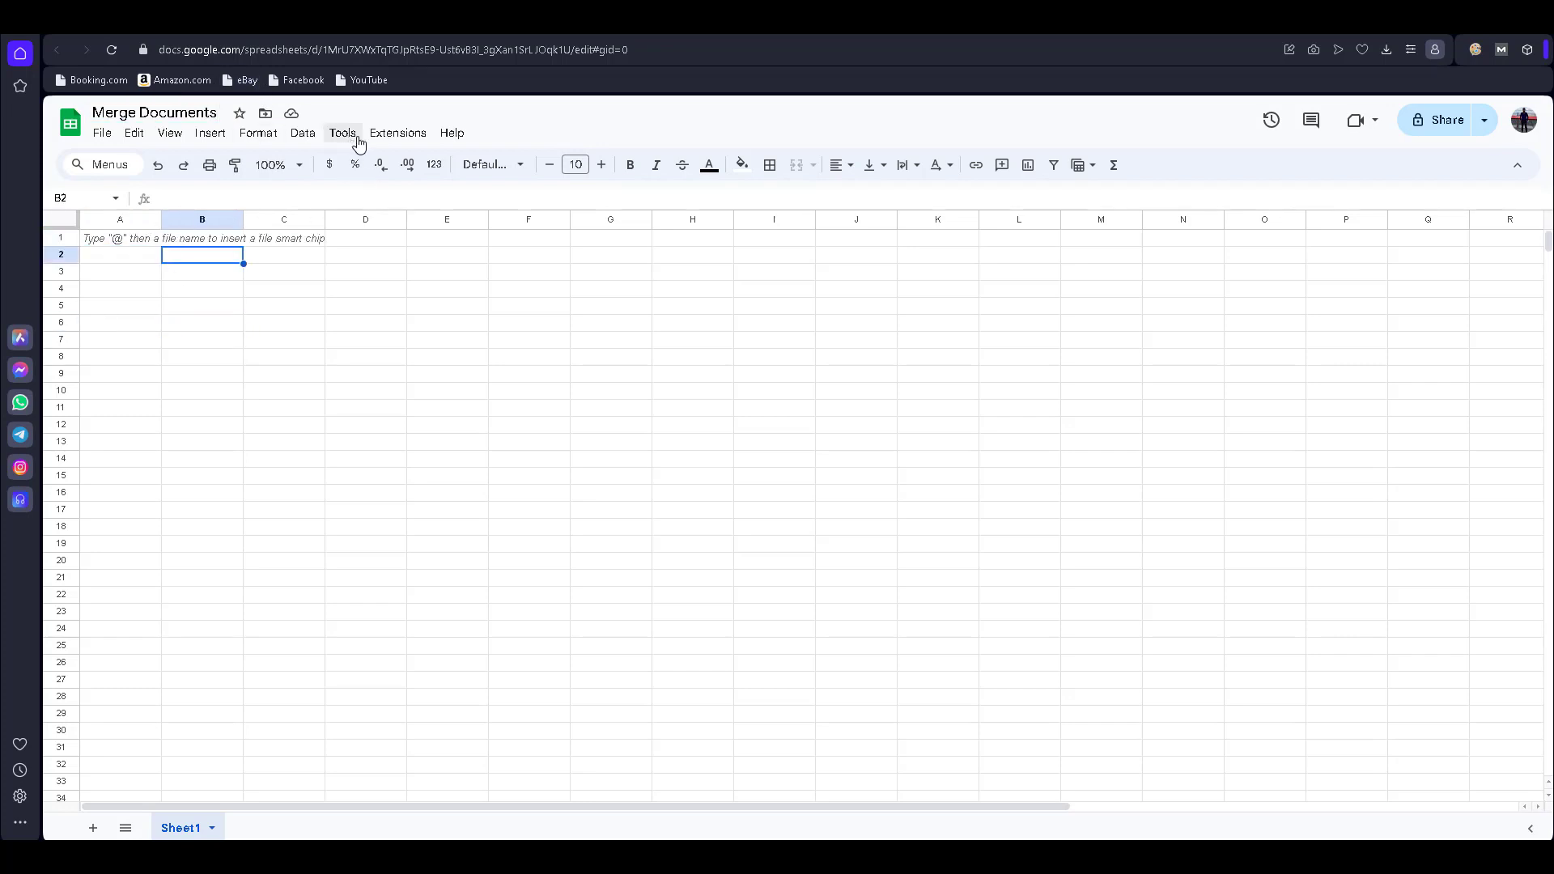
- Open the add-ons marketplace through Extensions > Add-ons > Get add-ons
click(391, 138)
mouse_move(418, 167)
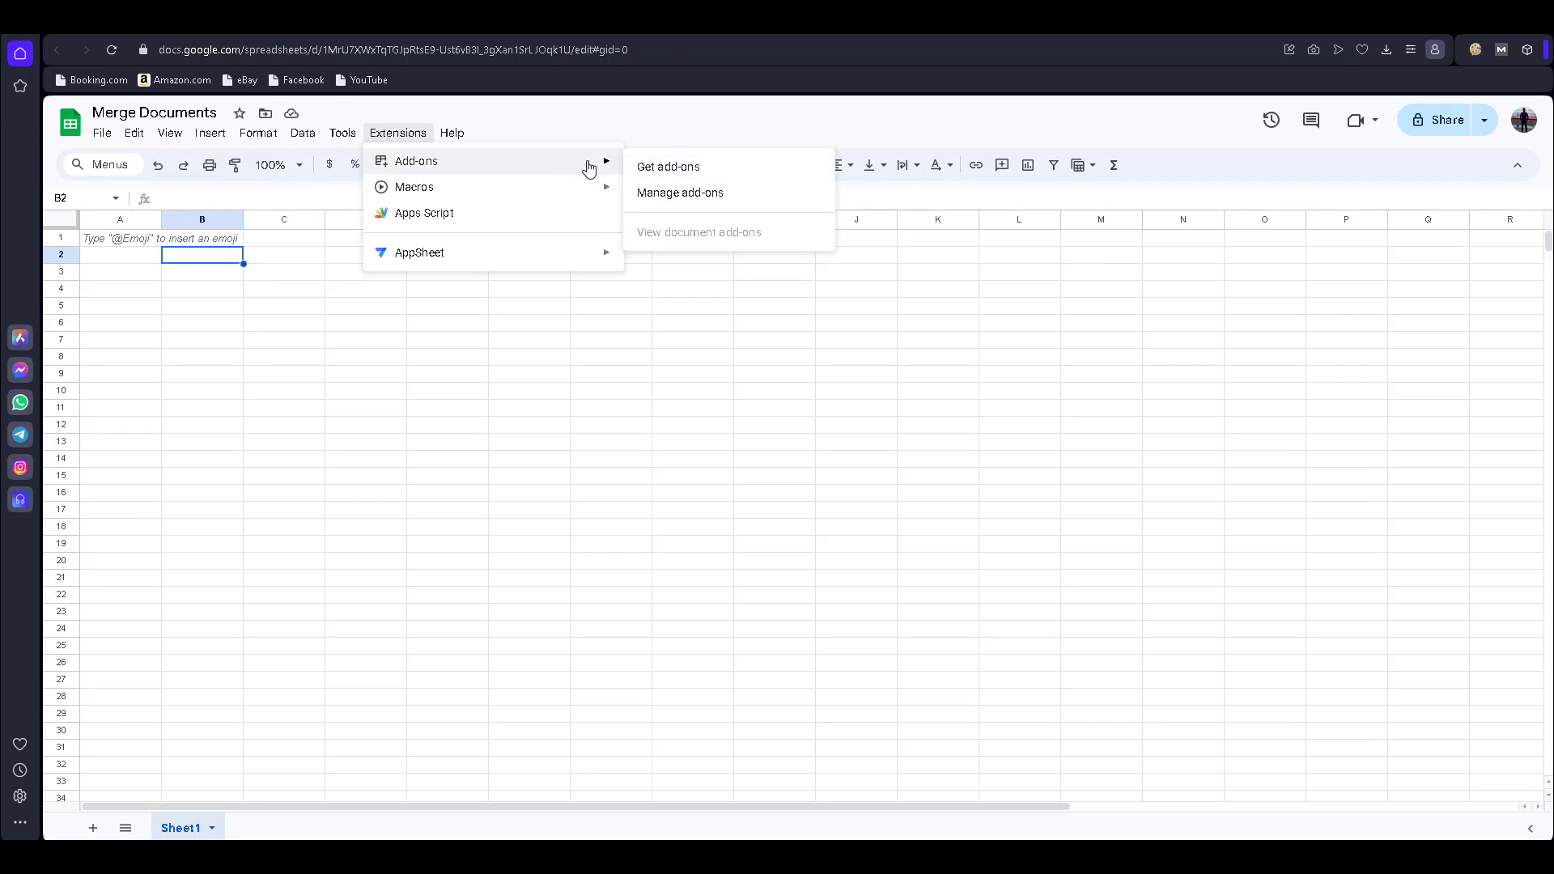
click(665, 170)
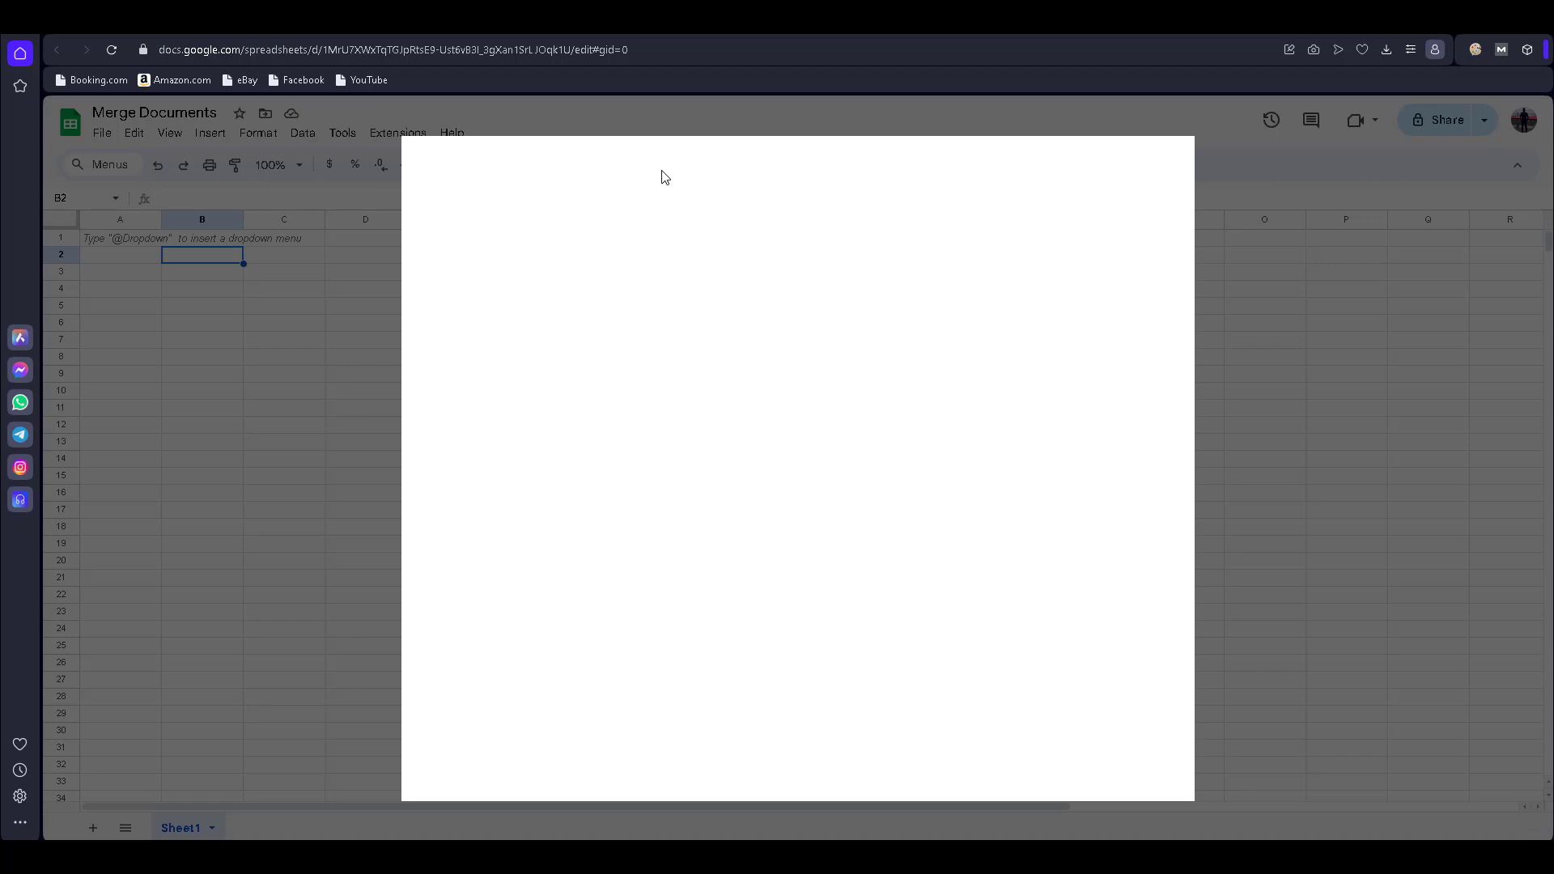
- Search the Marketplace for 'merge document' and open the Document Merge for Google Docs™ listing
click(797, 166)
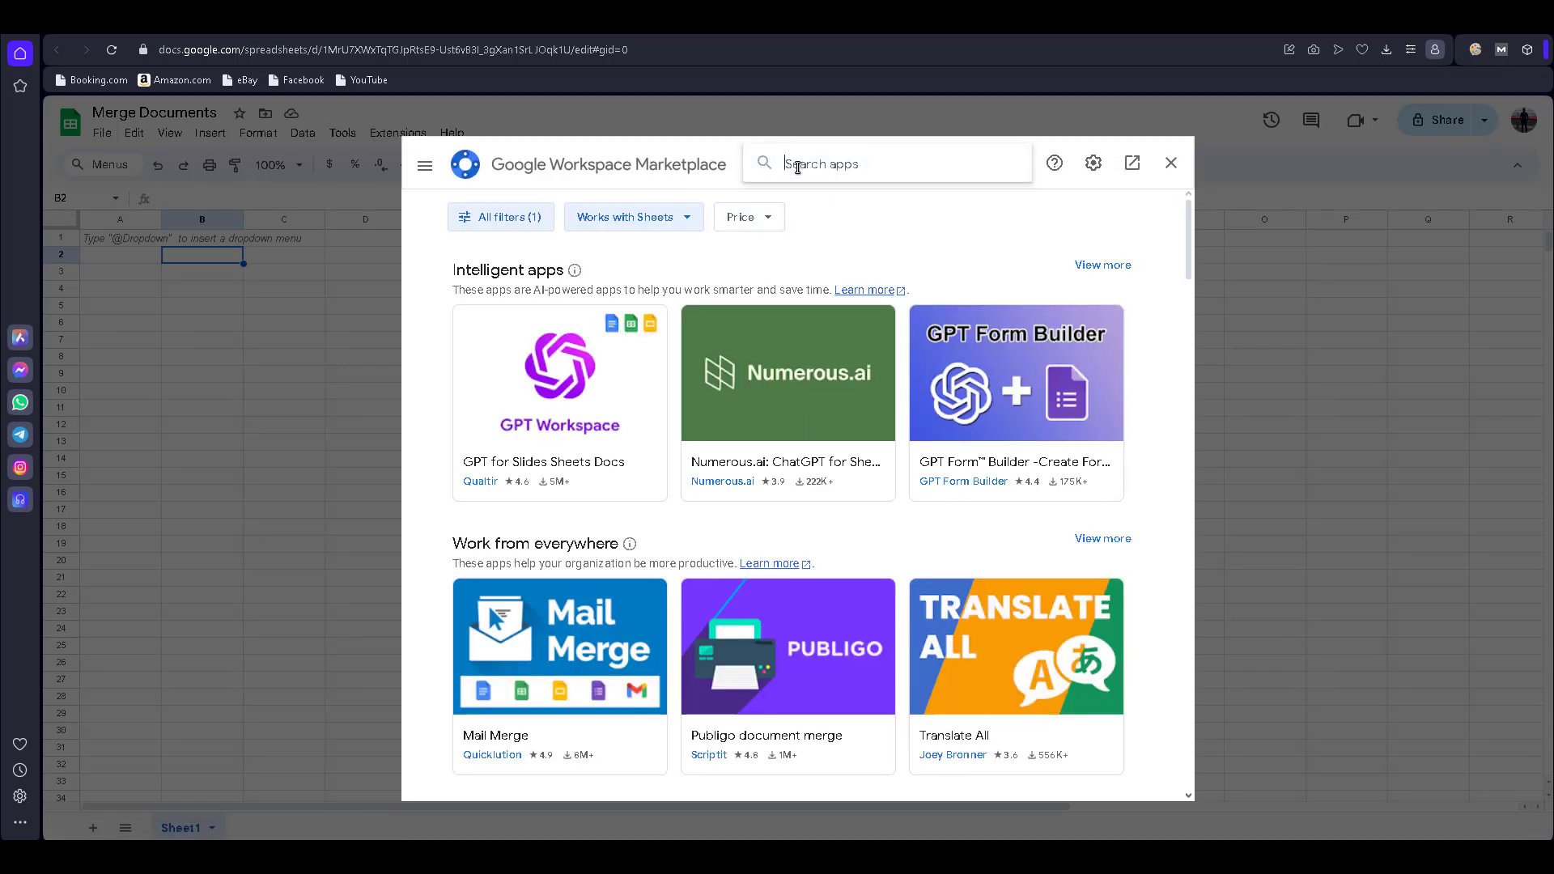
text(me)
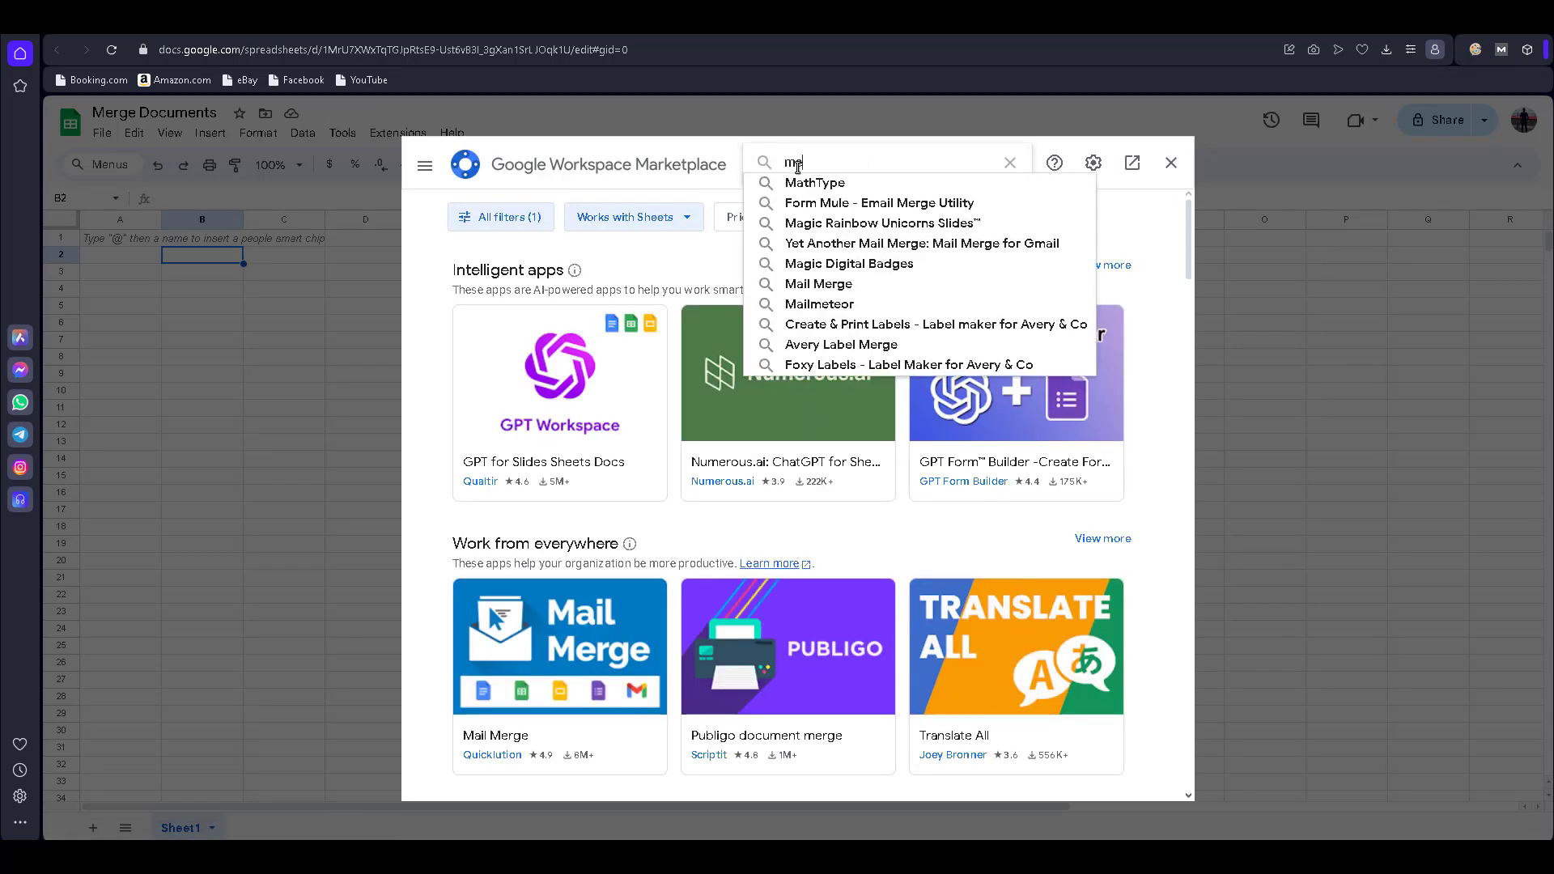
text(rge)
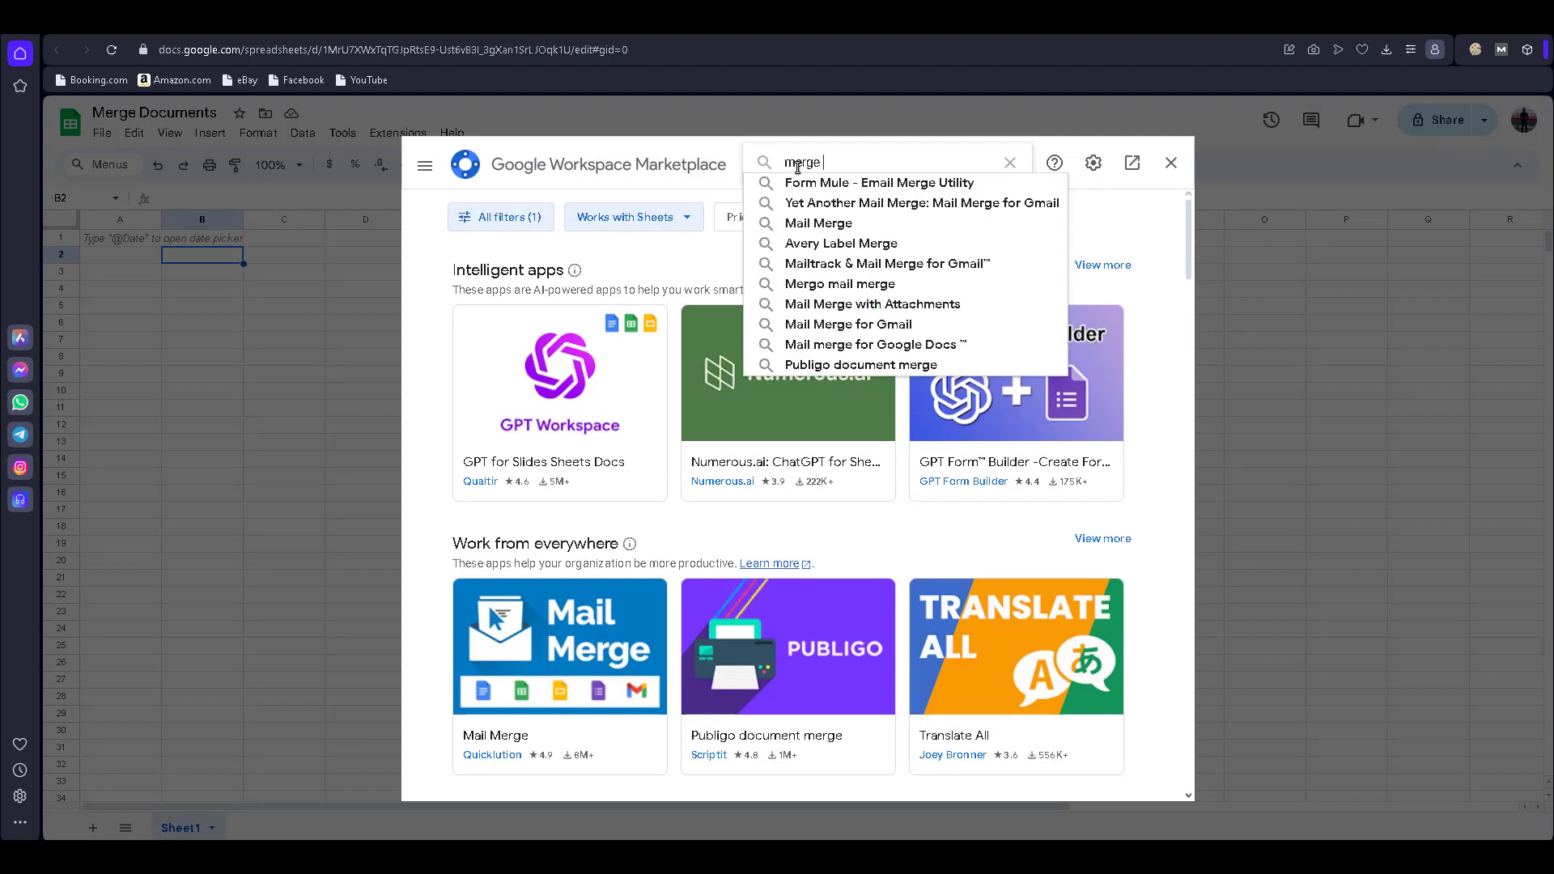
text( doc)
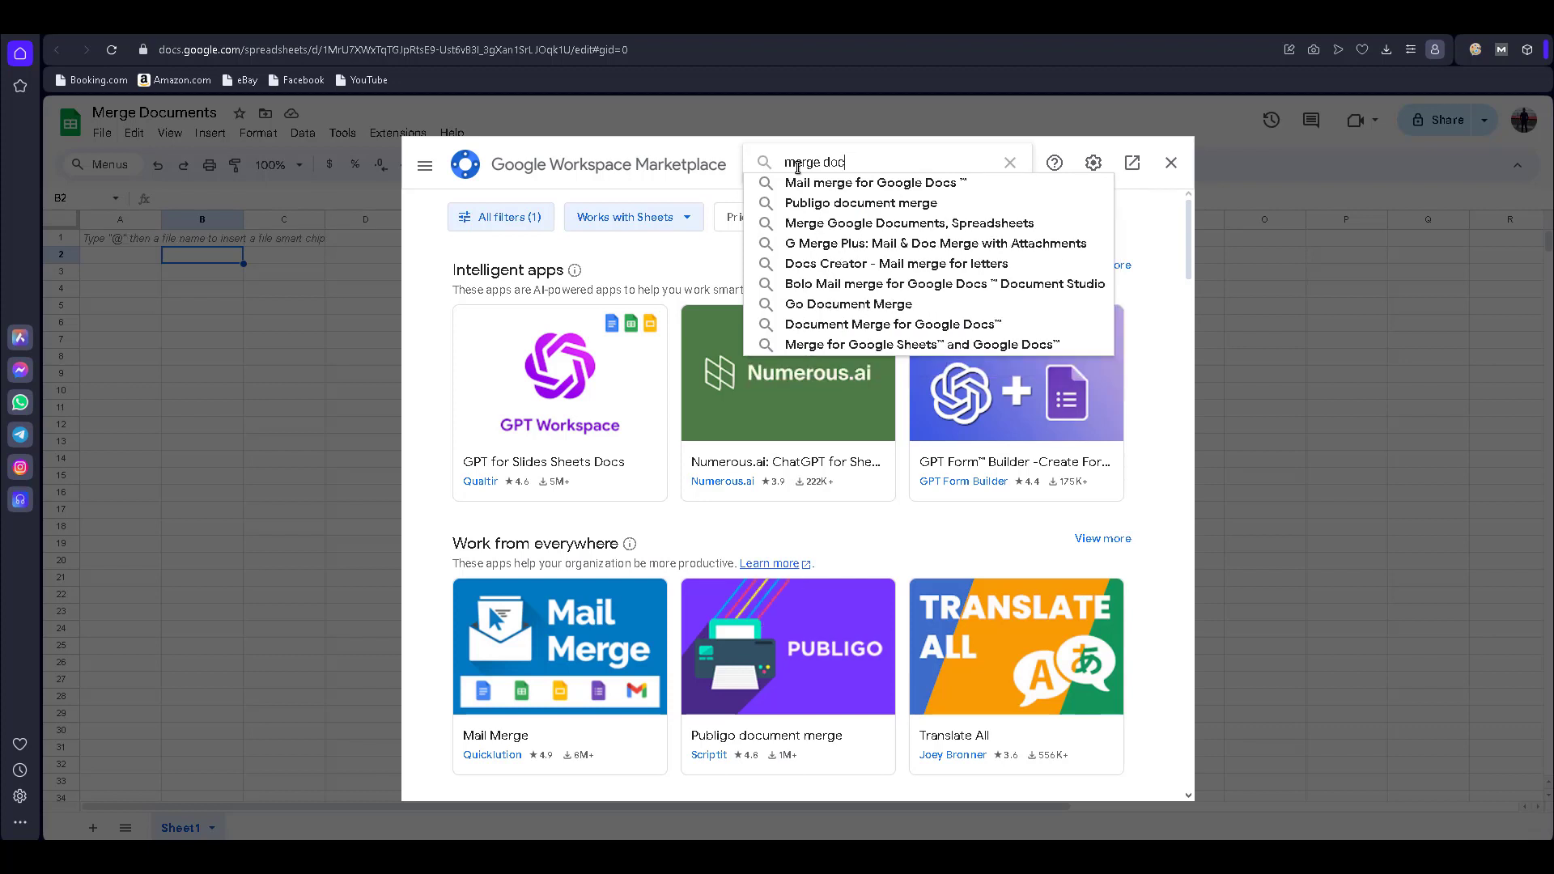
text(ument)
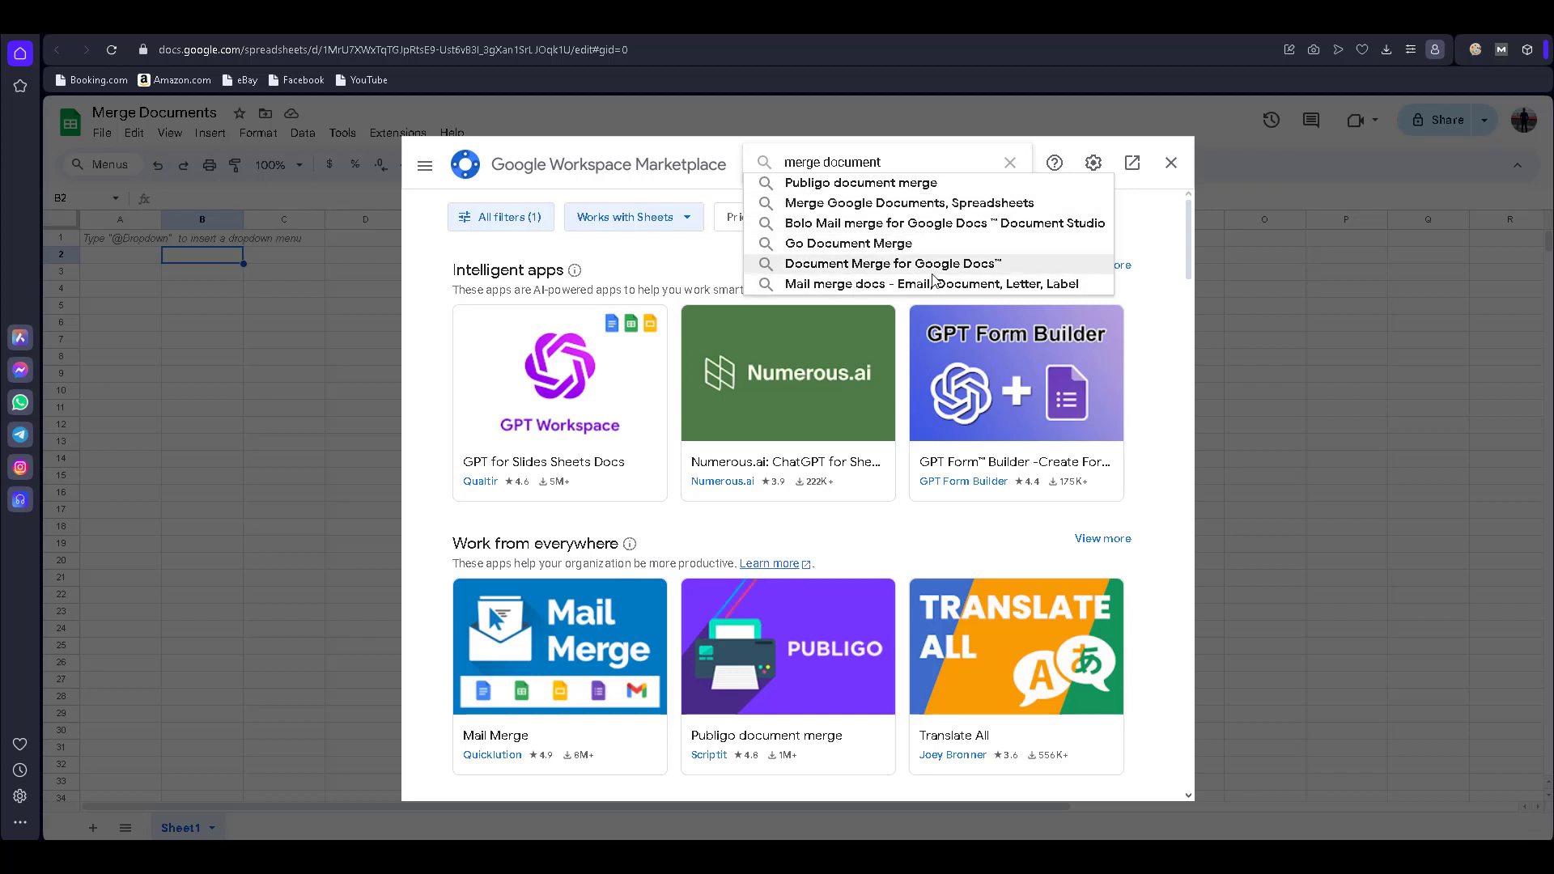
click(837, 265)
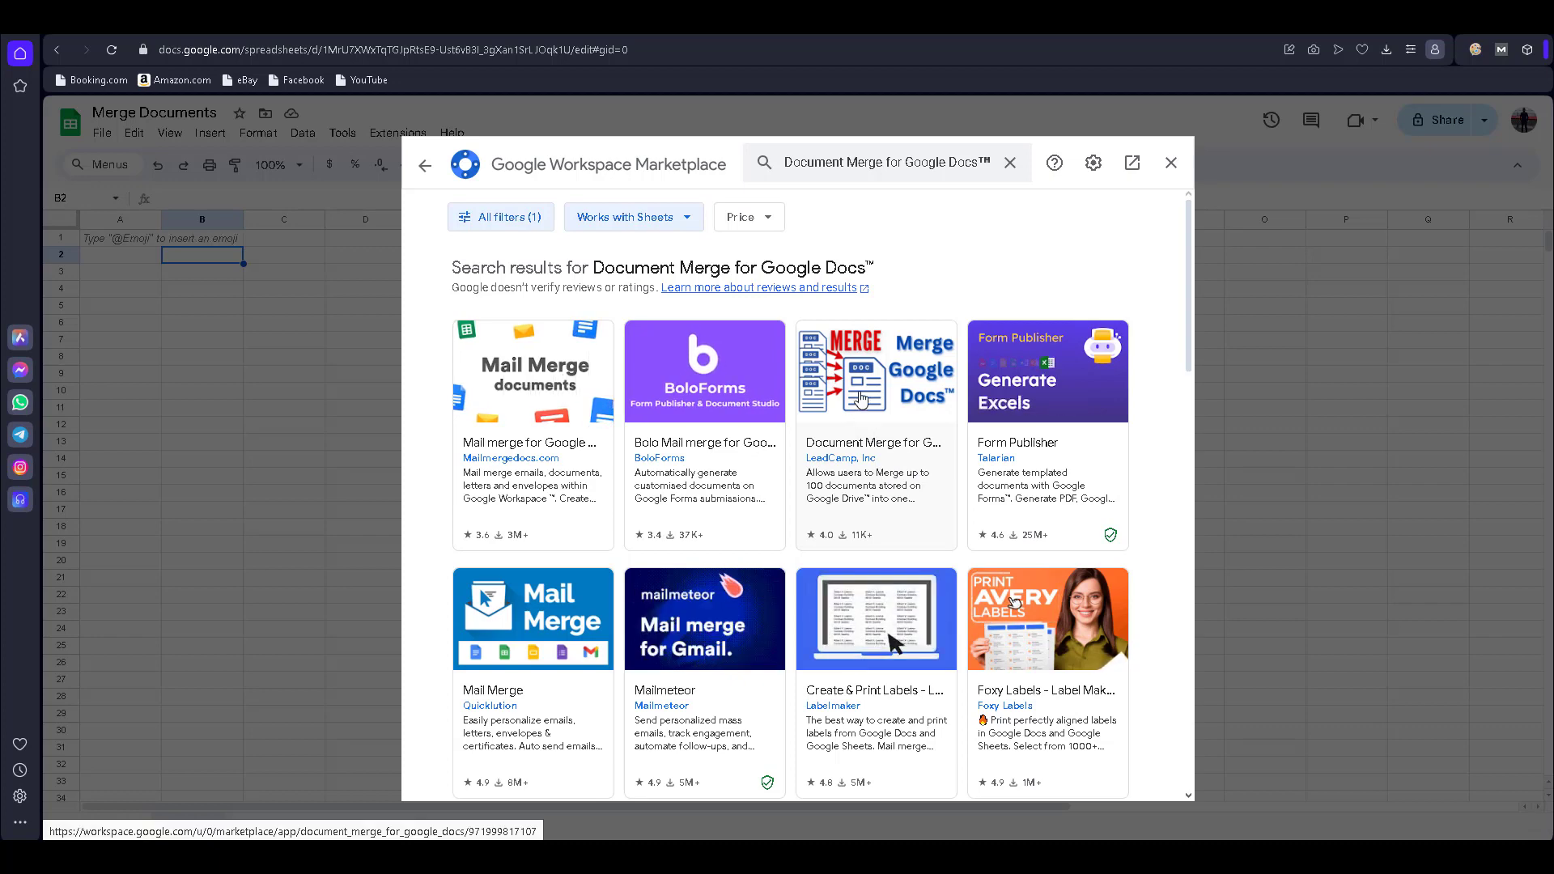
click(858, 447)
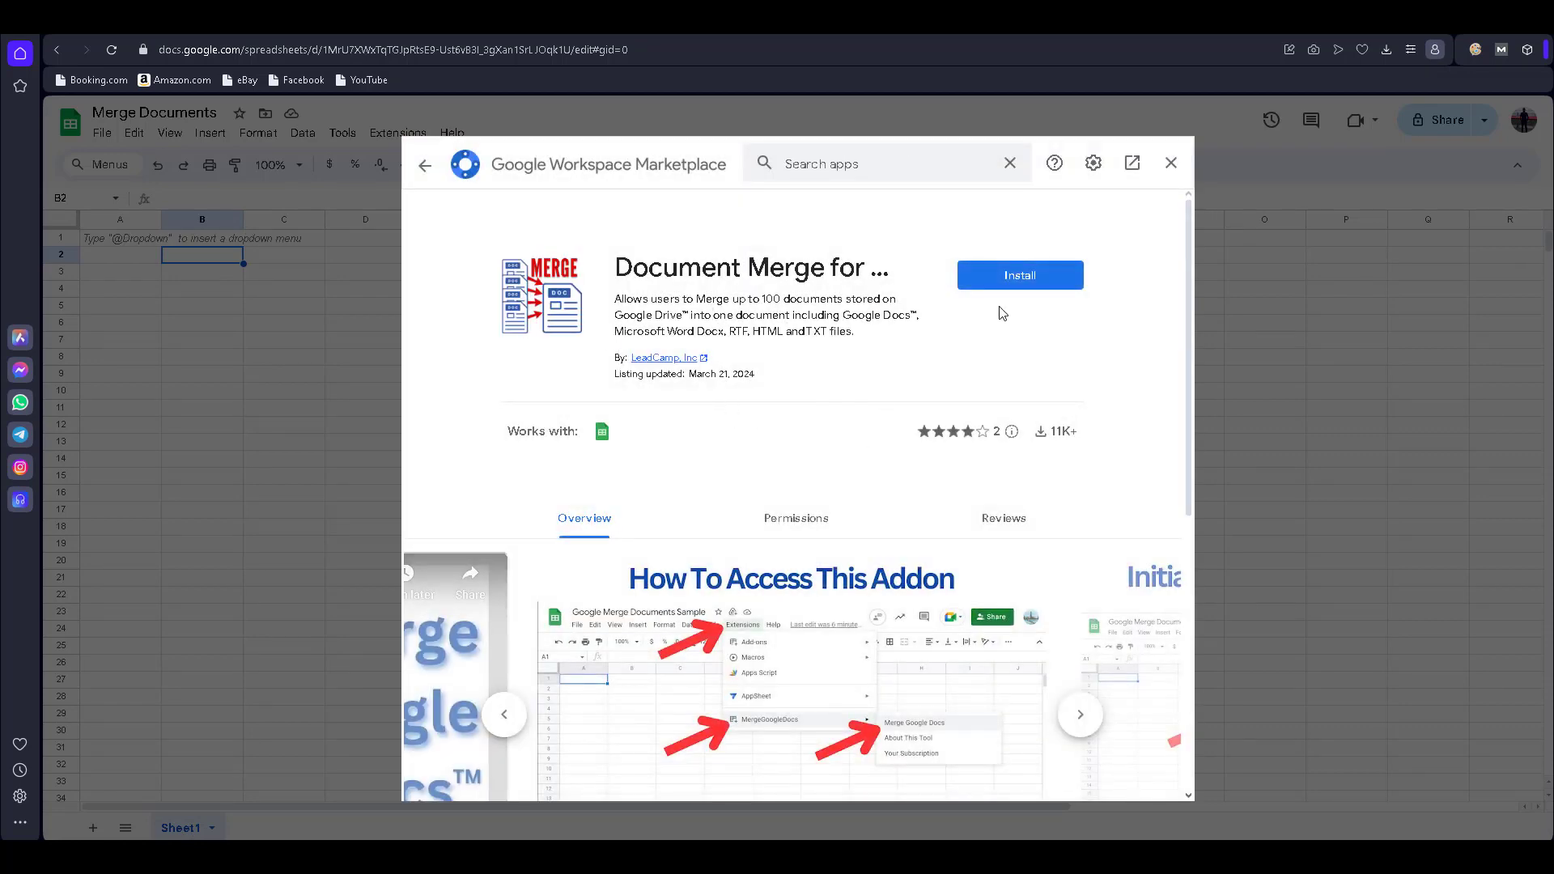
- Install Document Merge for Google Docs with the signed-in account and allow its permissions
click(1019, 280)
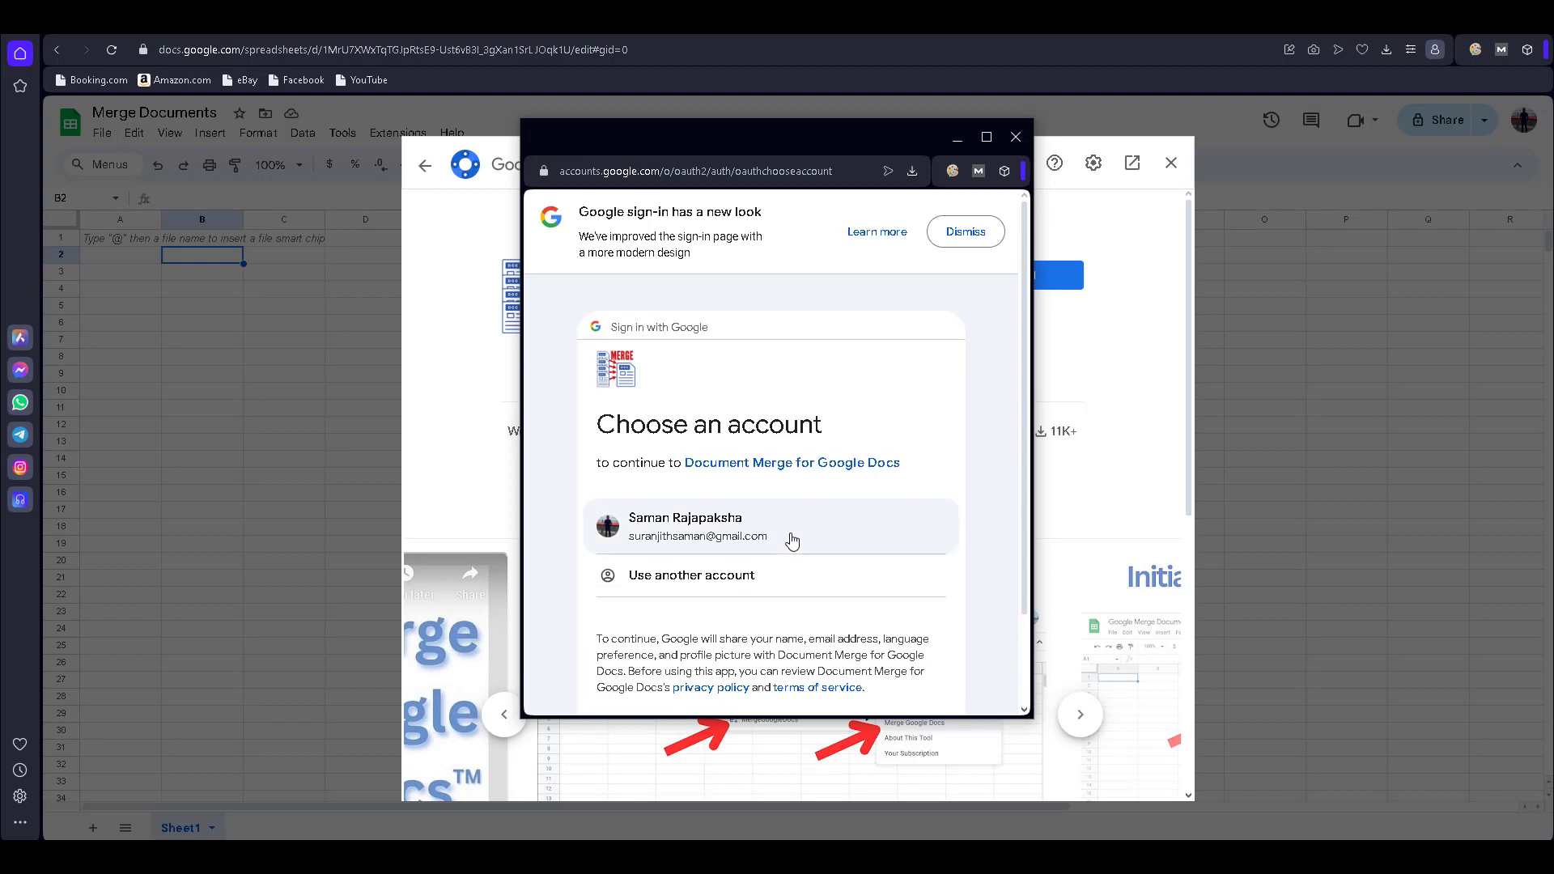
click(792, 540)
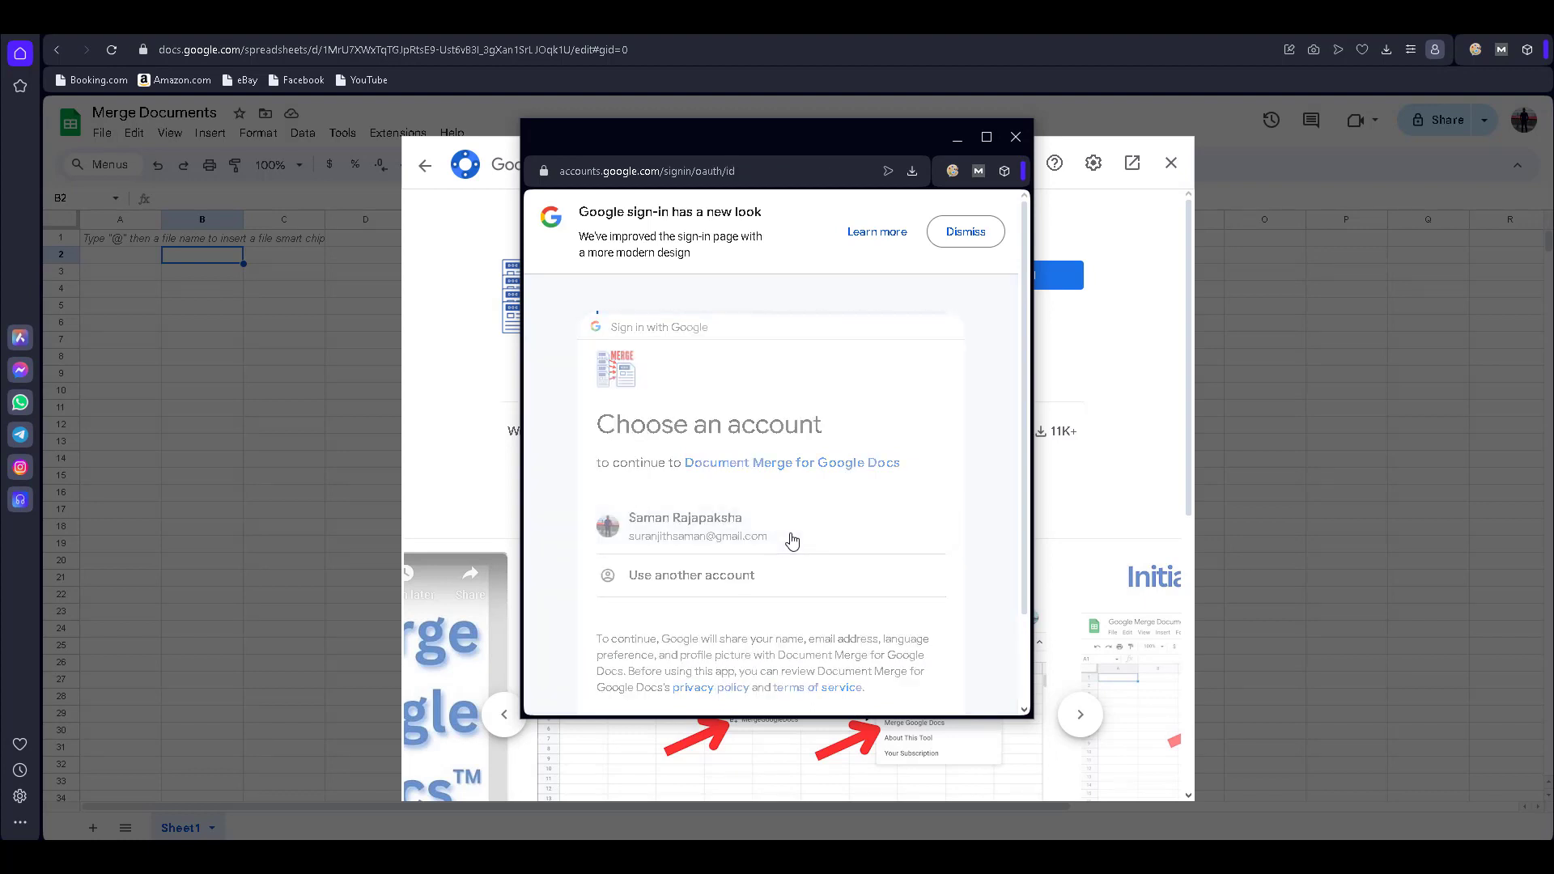
scroll(872, 626, down, 1)
click(874, 629)
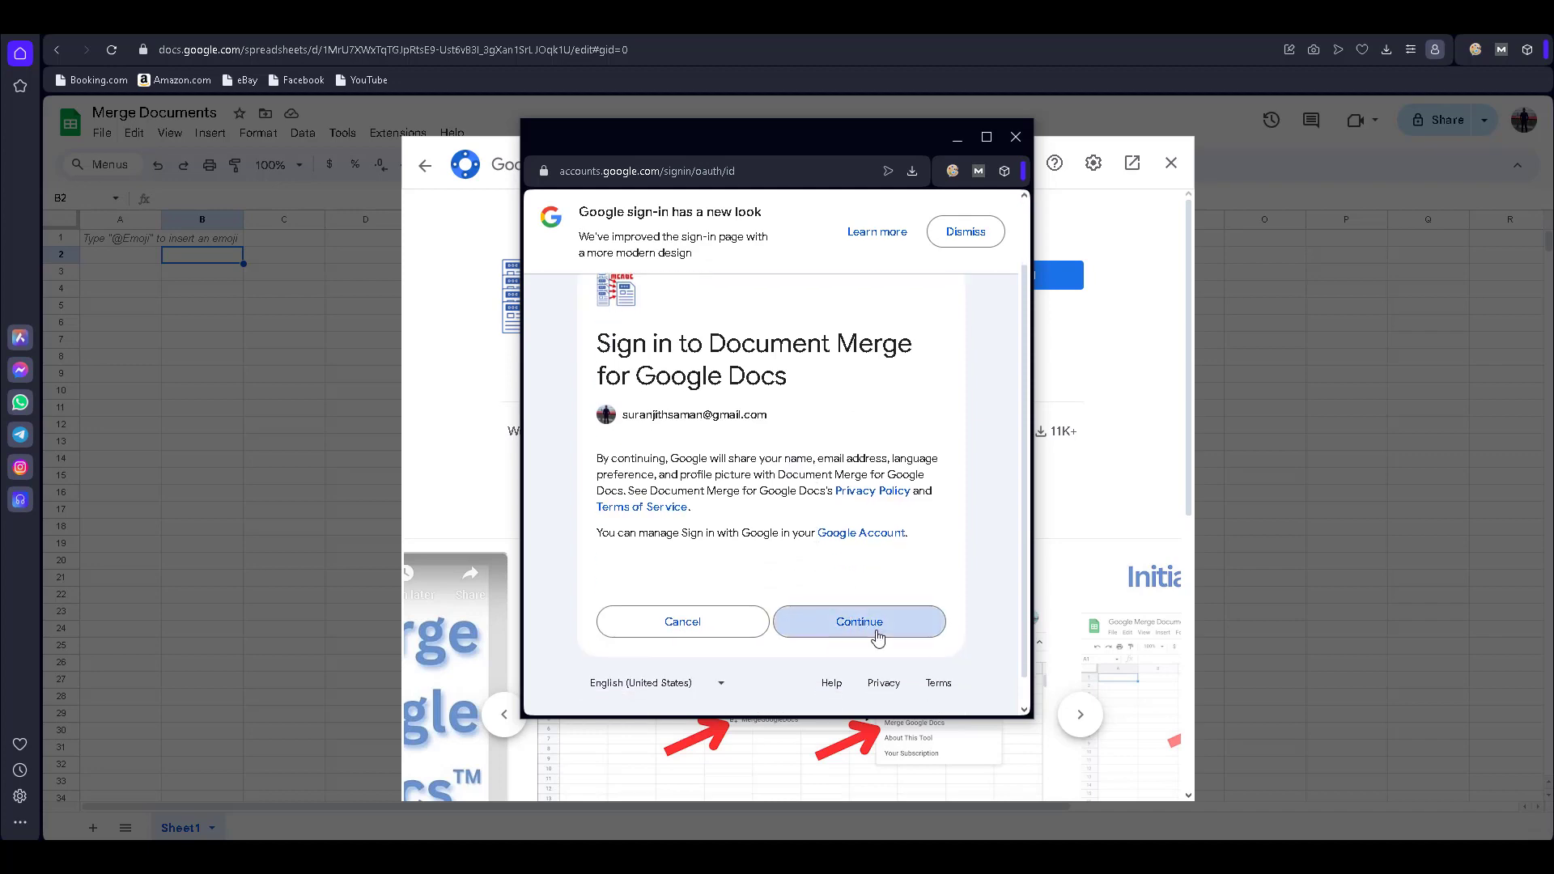
scroll(879, 636, down, 8)
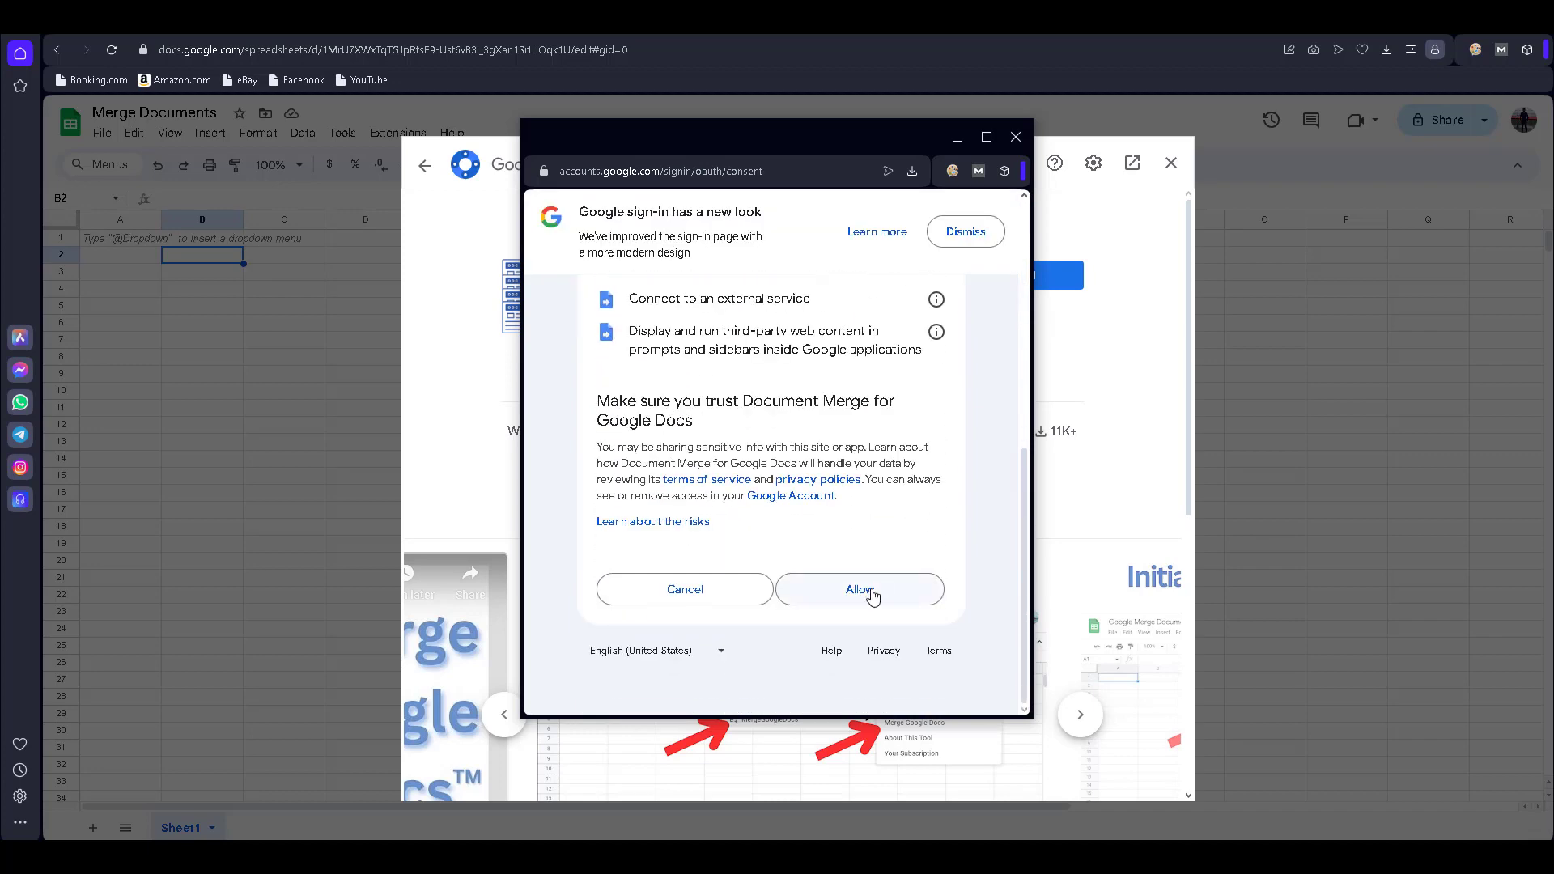
scroll(846, 549, up, 2)
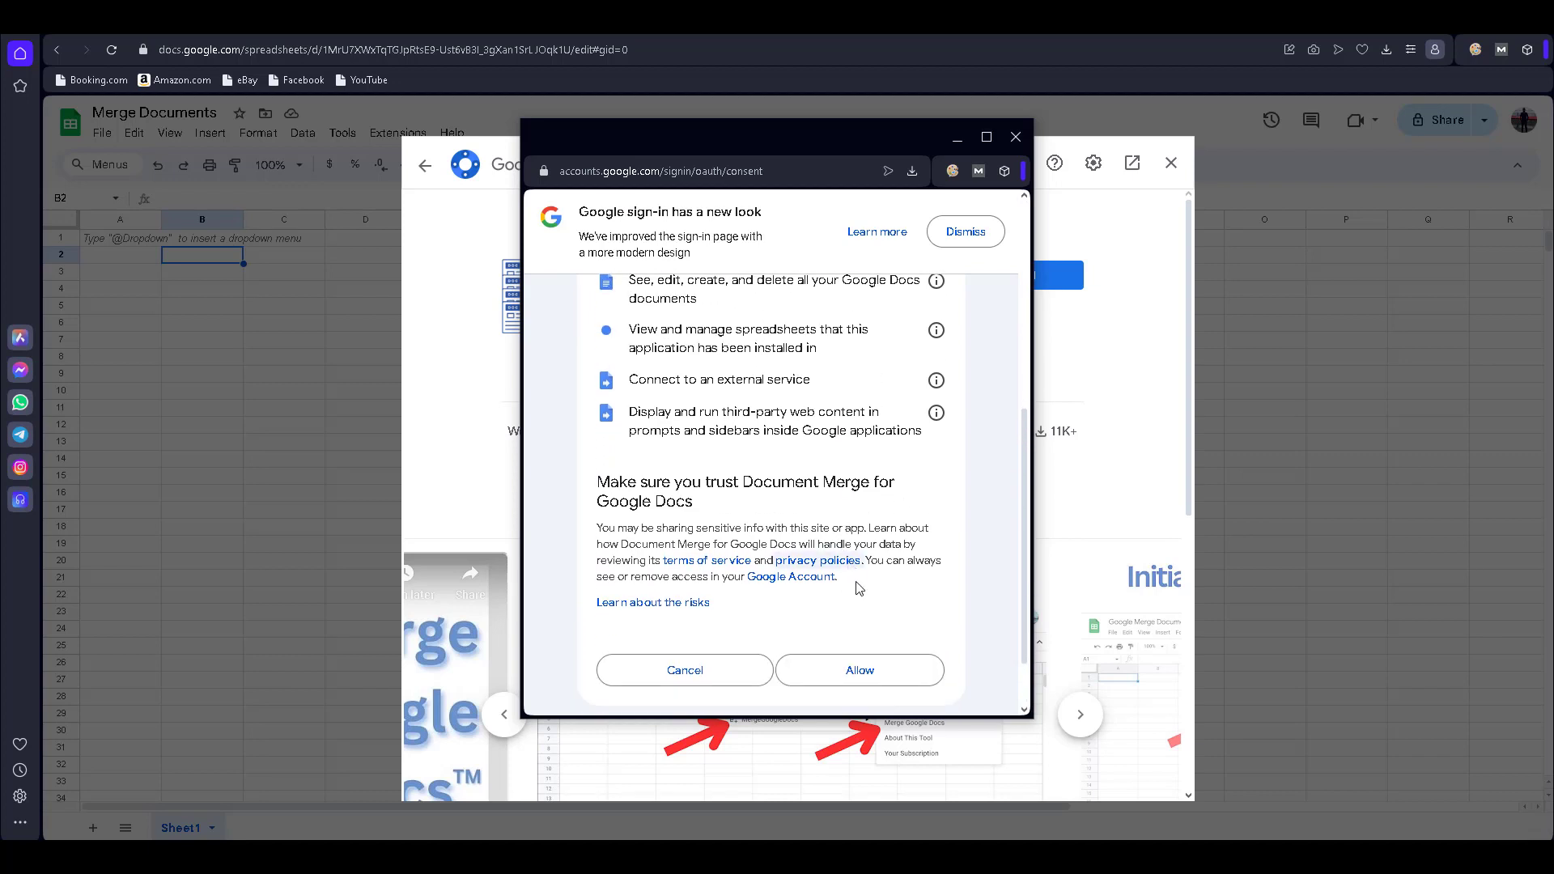
scroll(847, 577, up, 2)
scroll(883, 647, down, 3)
click(877, 668)
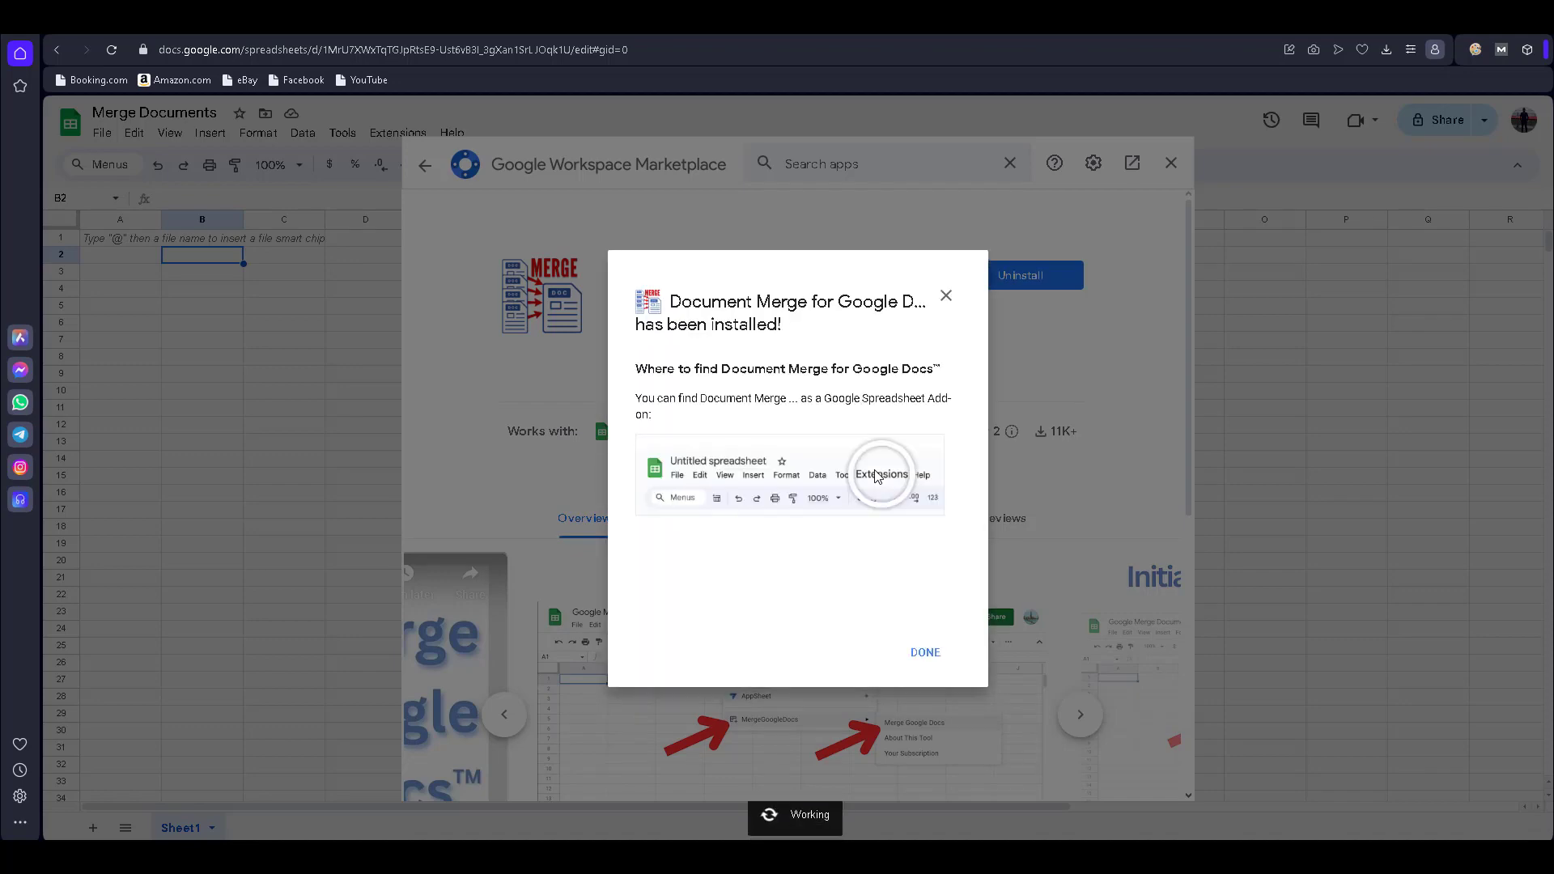
- Close the Marketplace, reload Merge Documents and show the Document Merge for Google Docs™ extension submenu
click(924, 653)
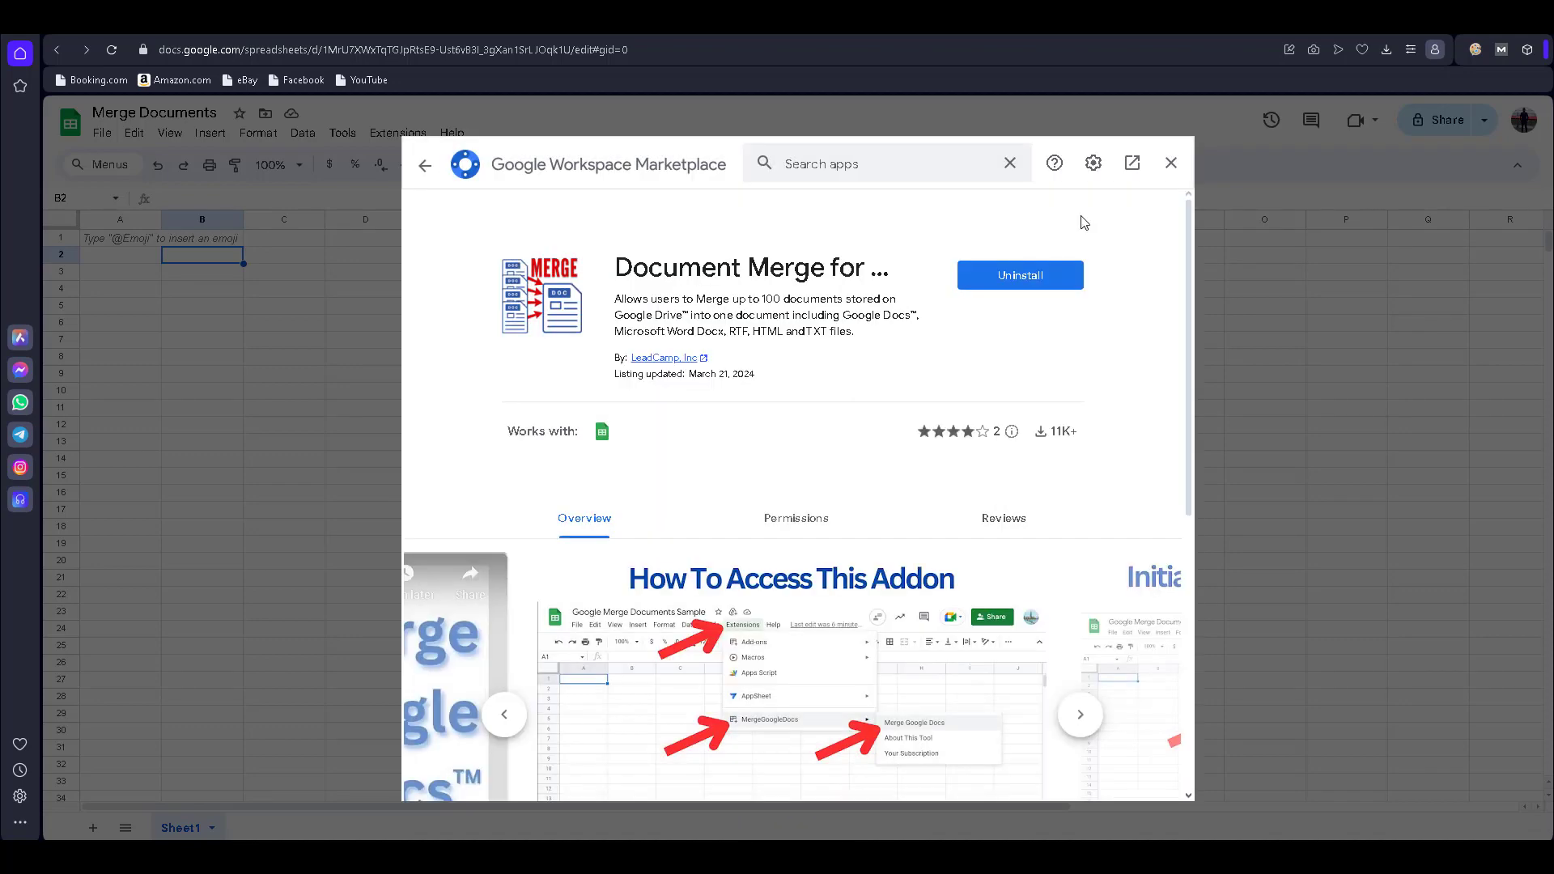
click(1174, 163)
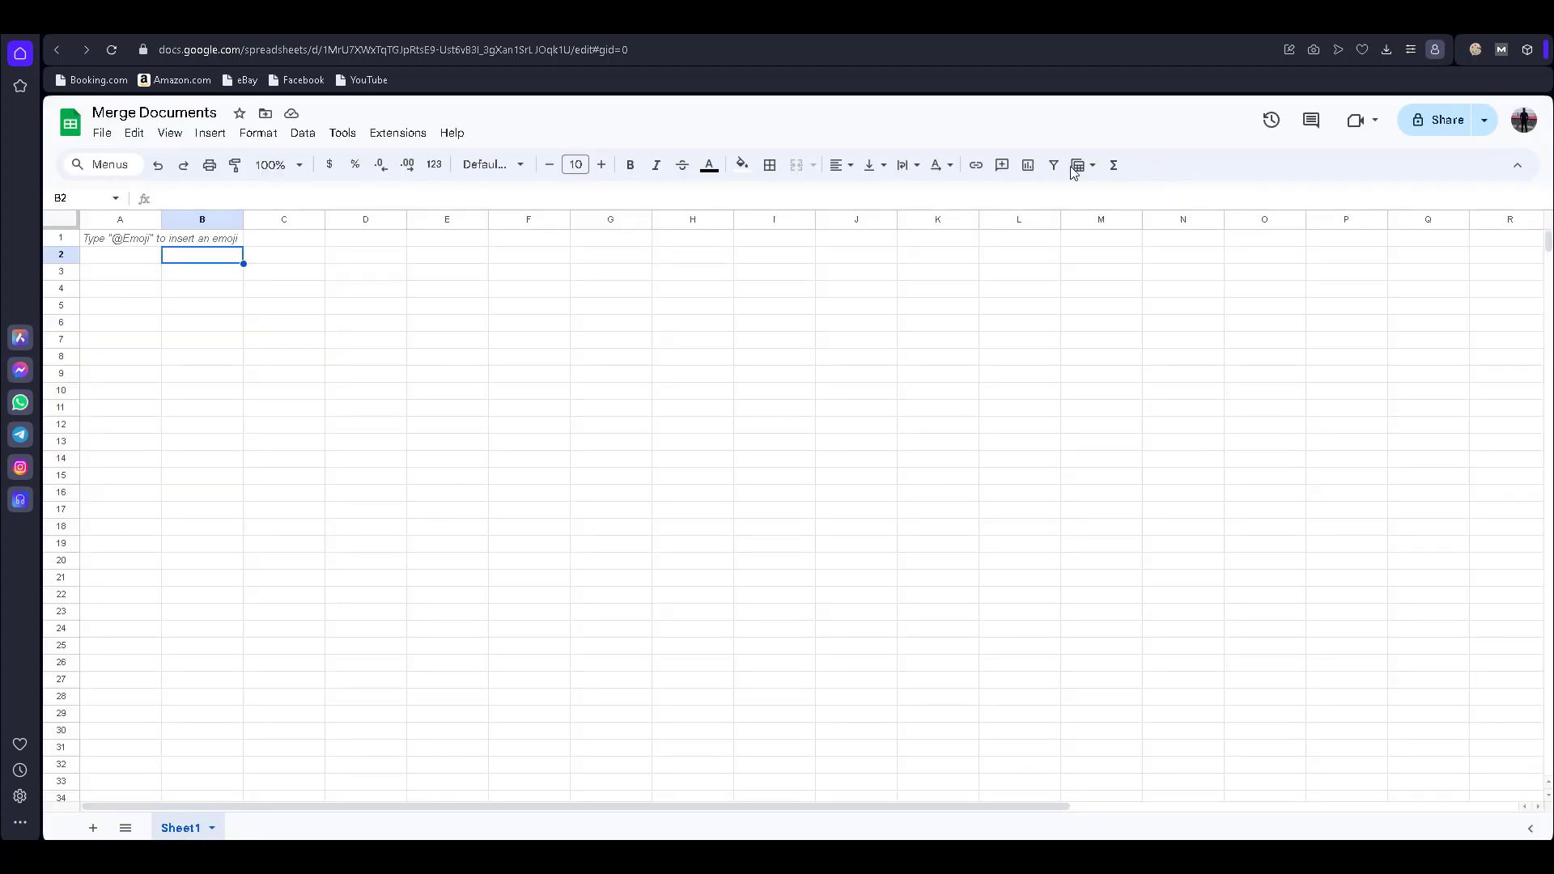
click(718, 47)
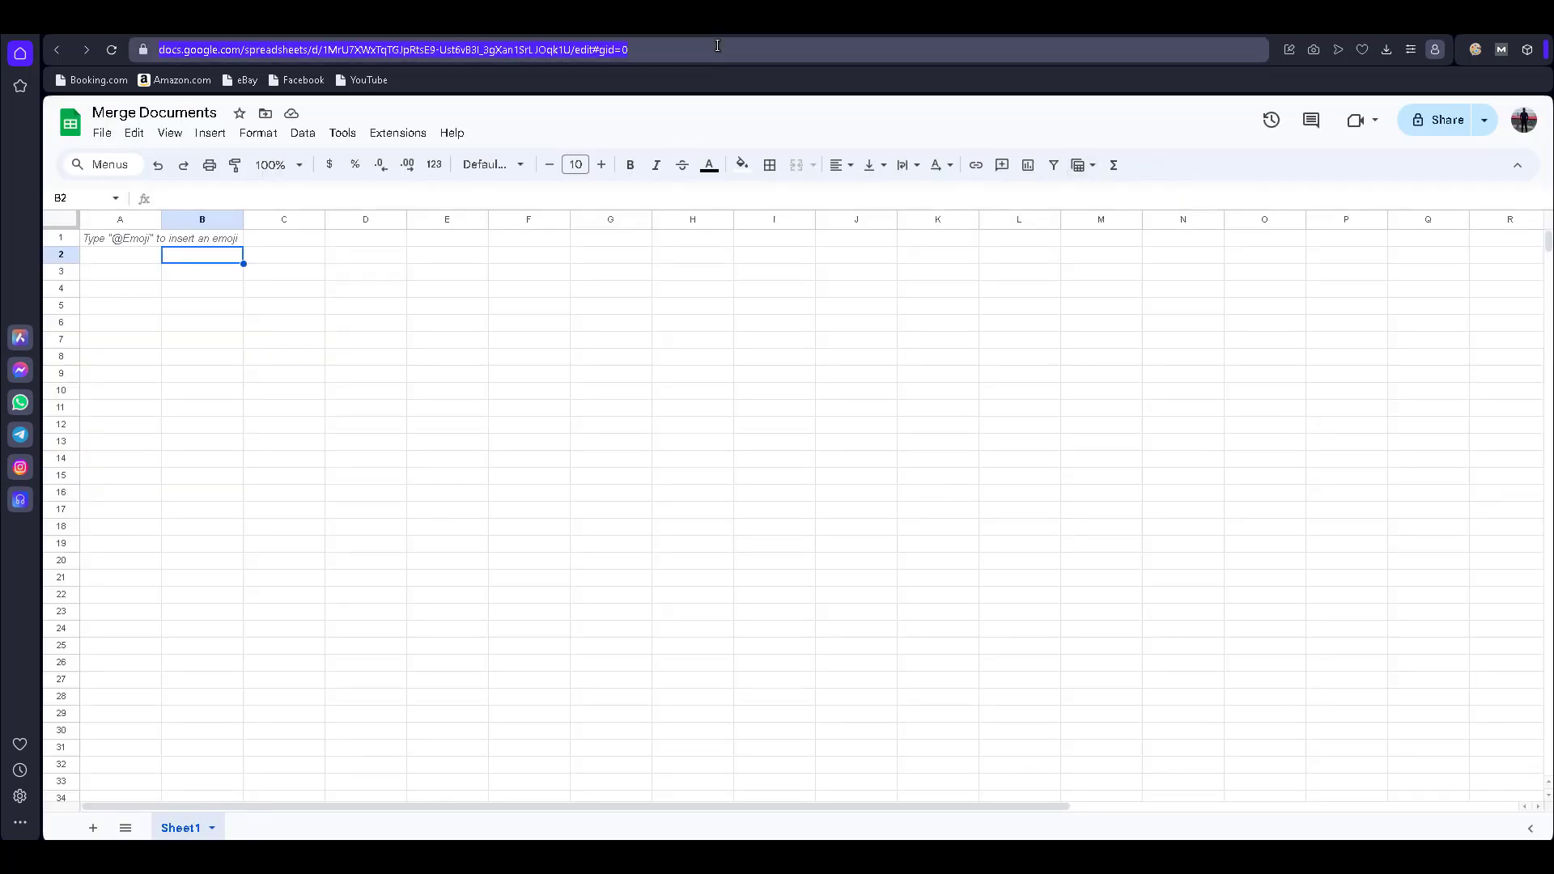
key(Return)
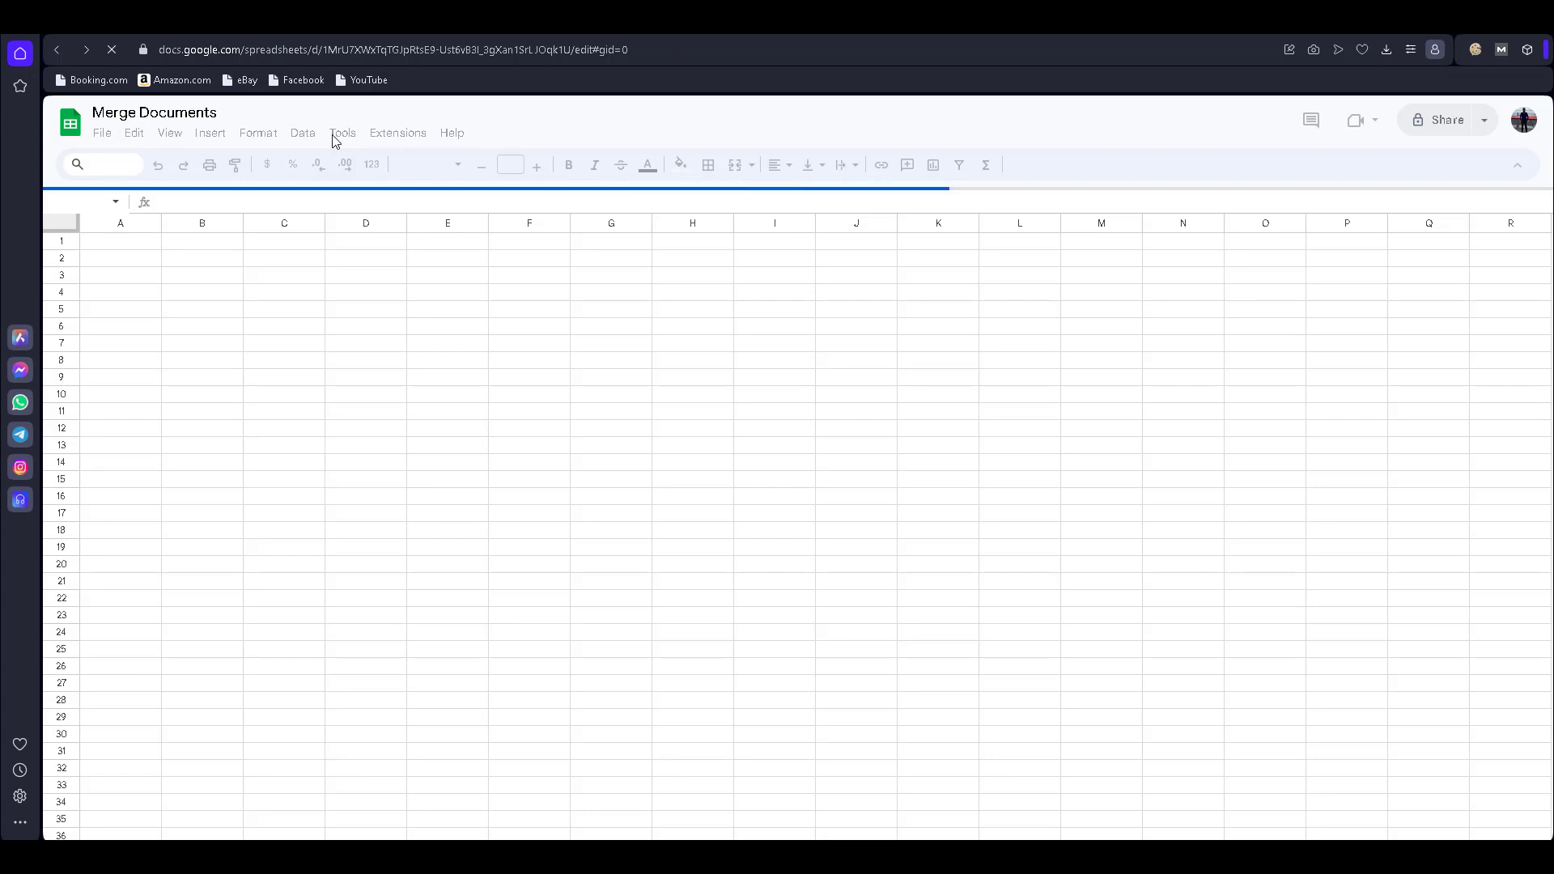
click(398, 133)
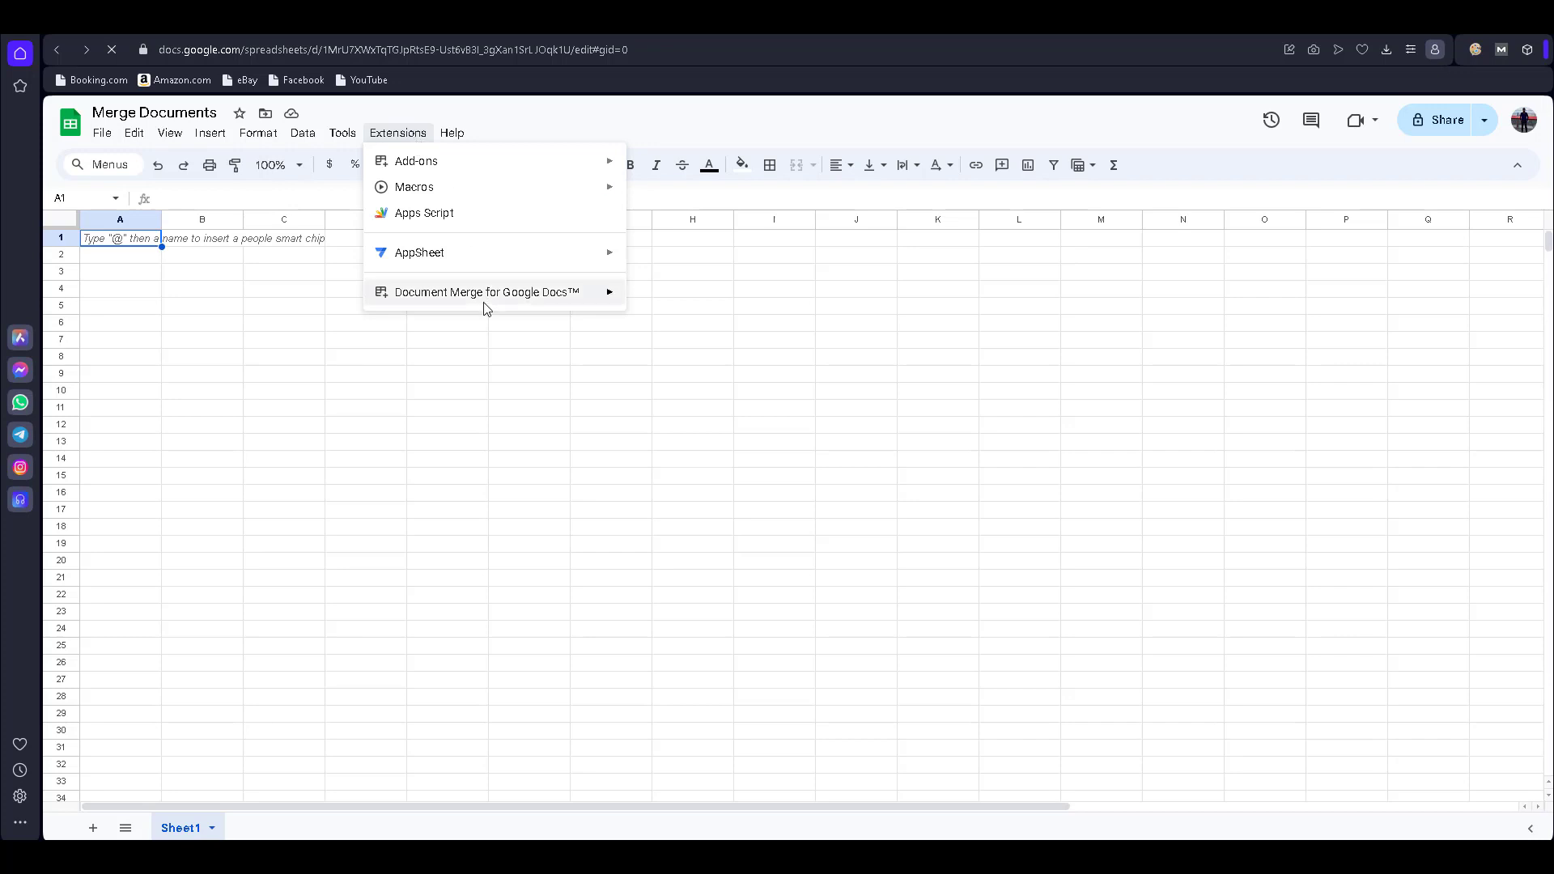
mouse_move(486, 308)
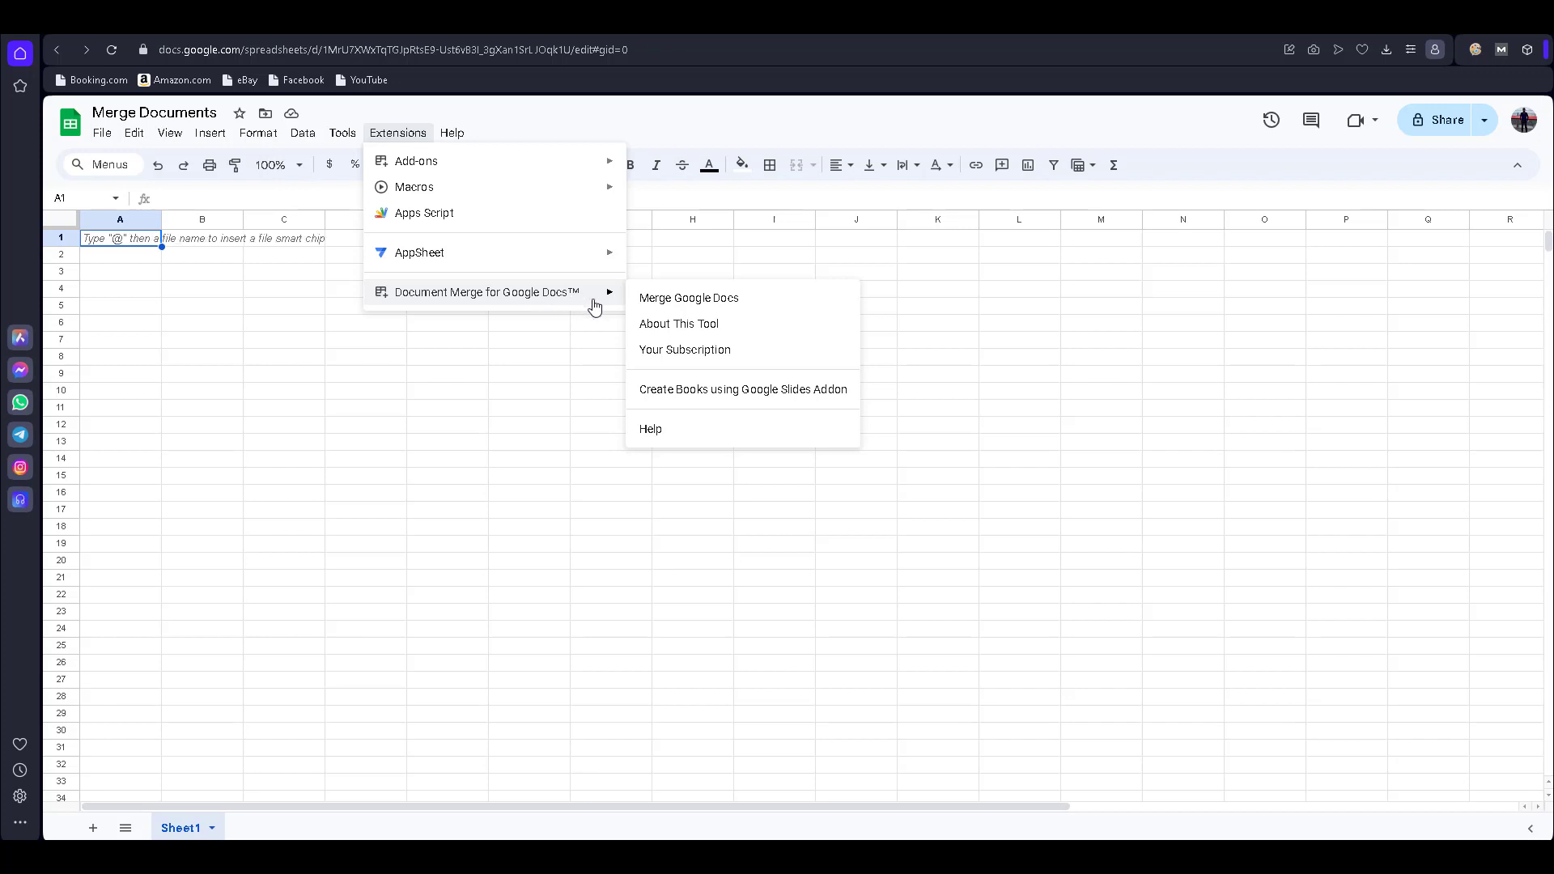
- Launch Merge Google Docs and run Setup Spreadsheet to create ActiveList, Results and MetaAttributes sheets
click(707, 307)
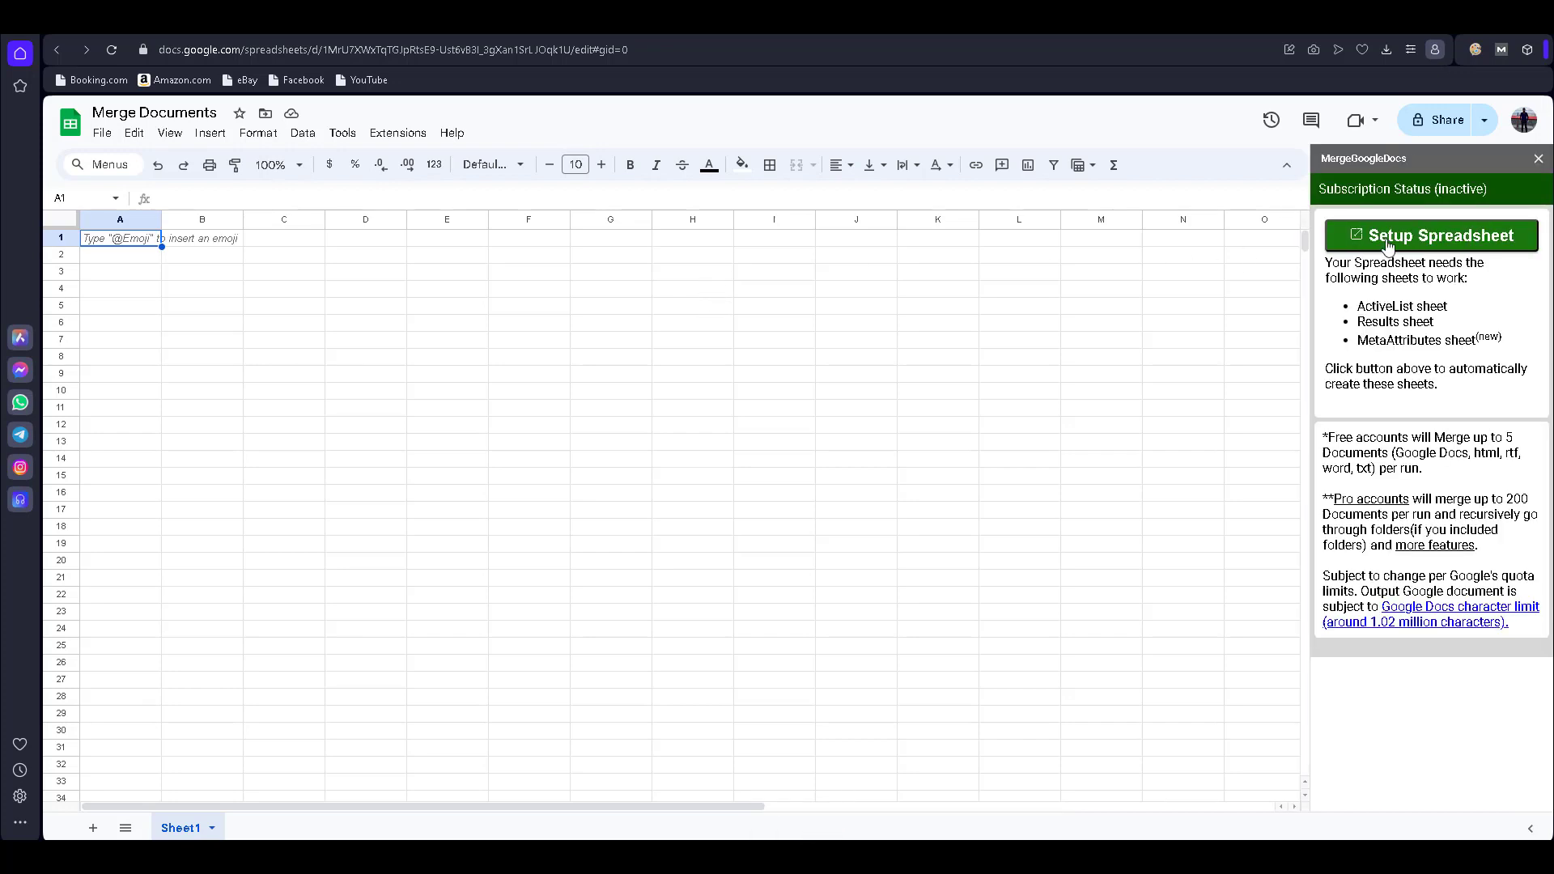
click(1462, 246)
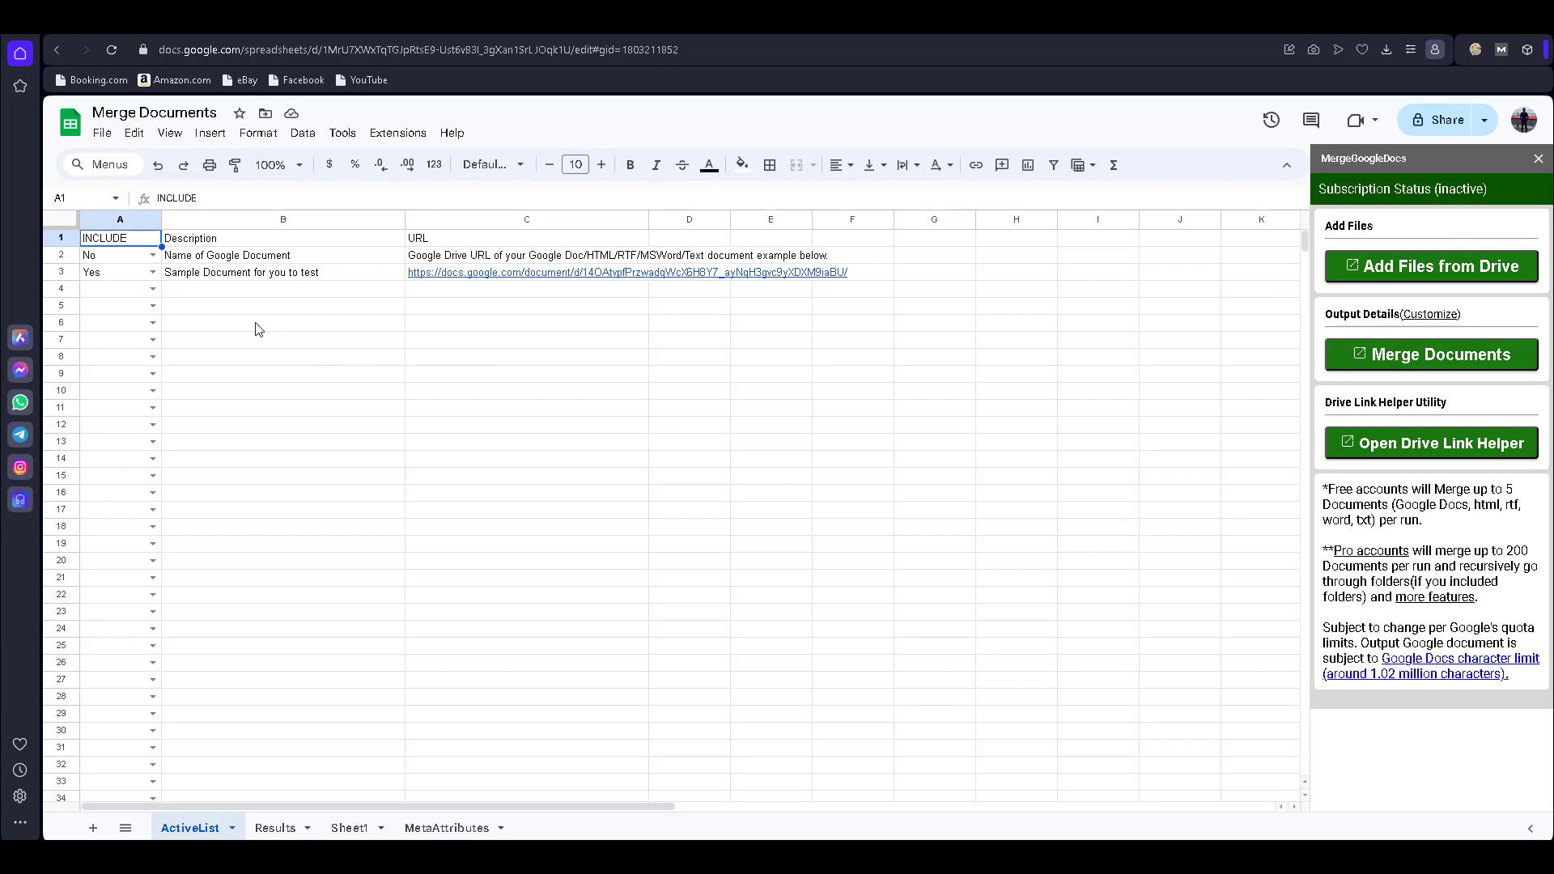
- Check the Results sheet, return to ActiveList, and open the add-on's Add Files from Drive picker
scroll(258, 329, down, 3)
scroll(258, 329, up, 3)
click(285, 831)
click(191, 828)
click(155, 290)
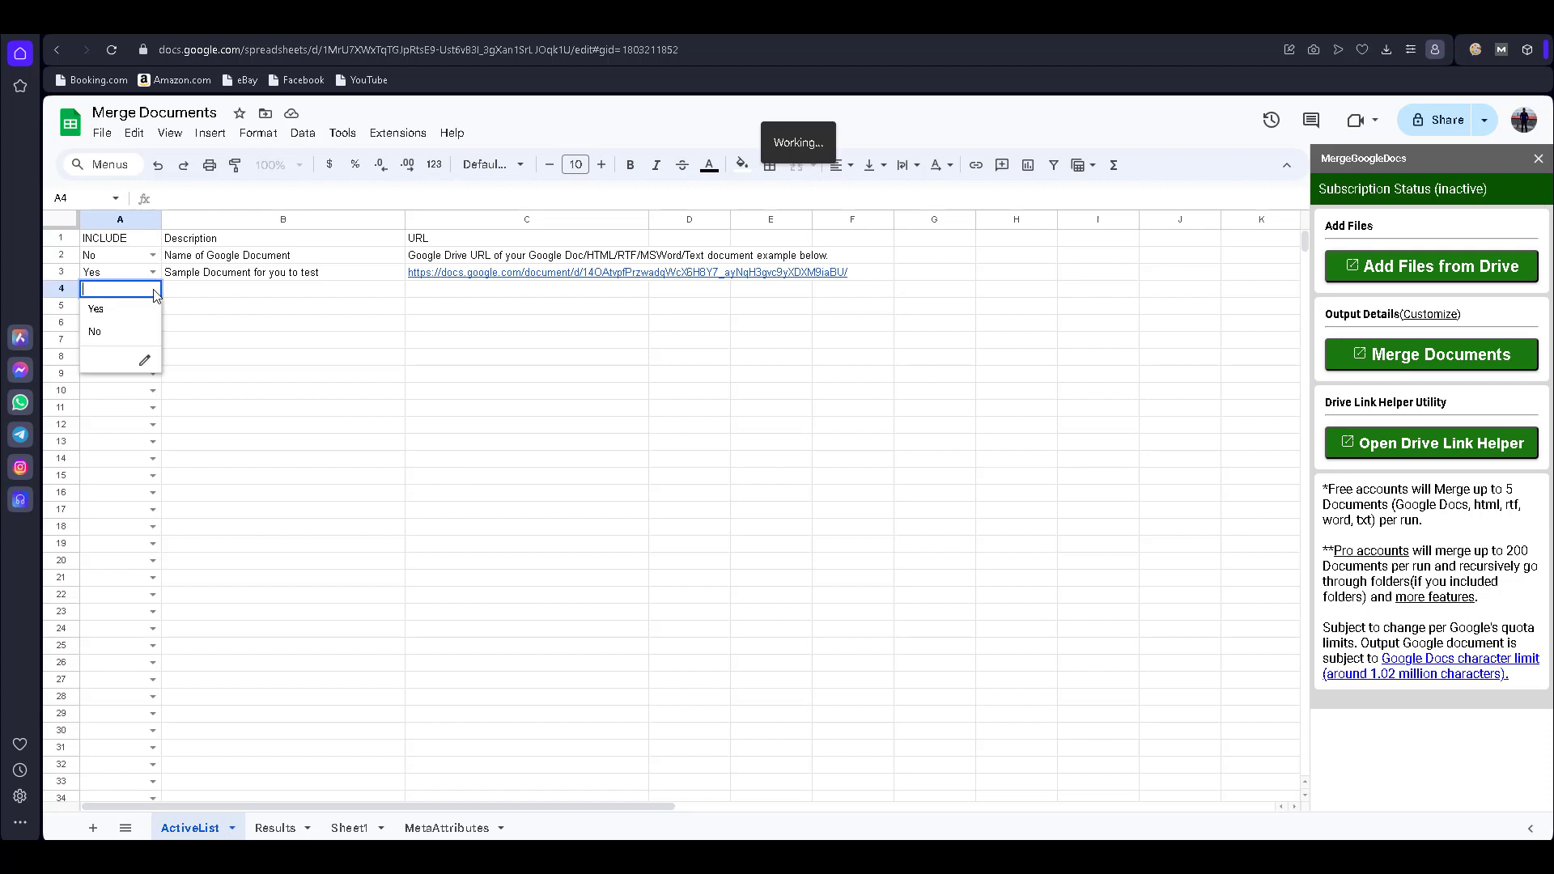
click(283, 293)
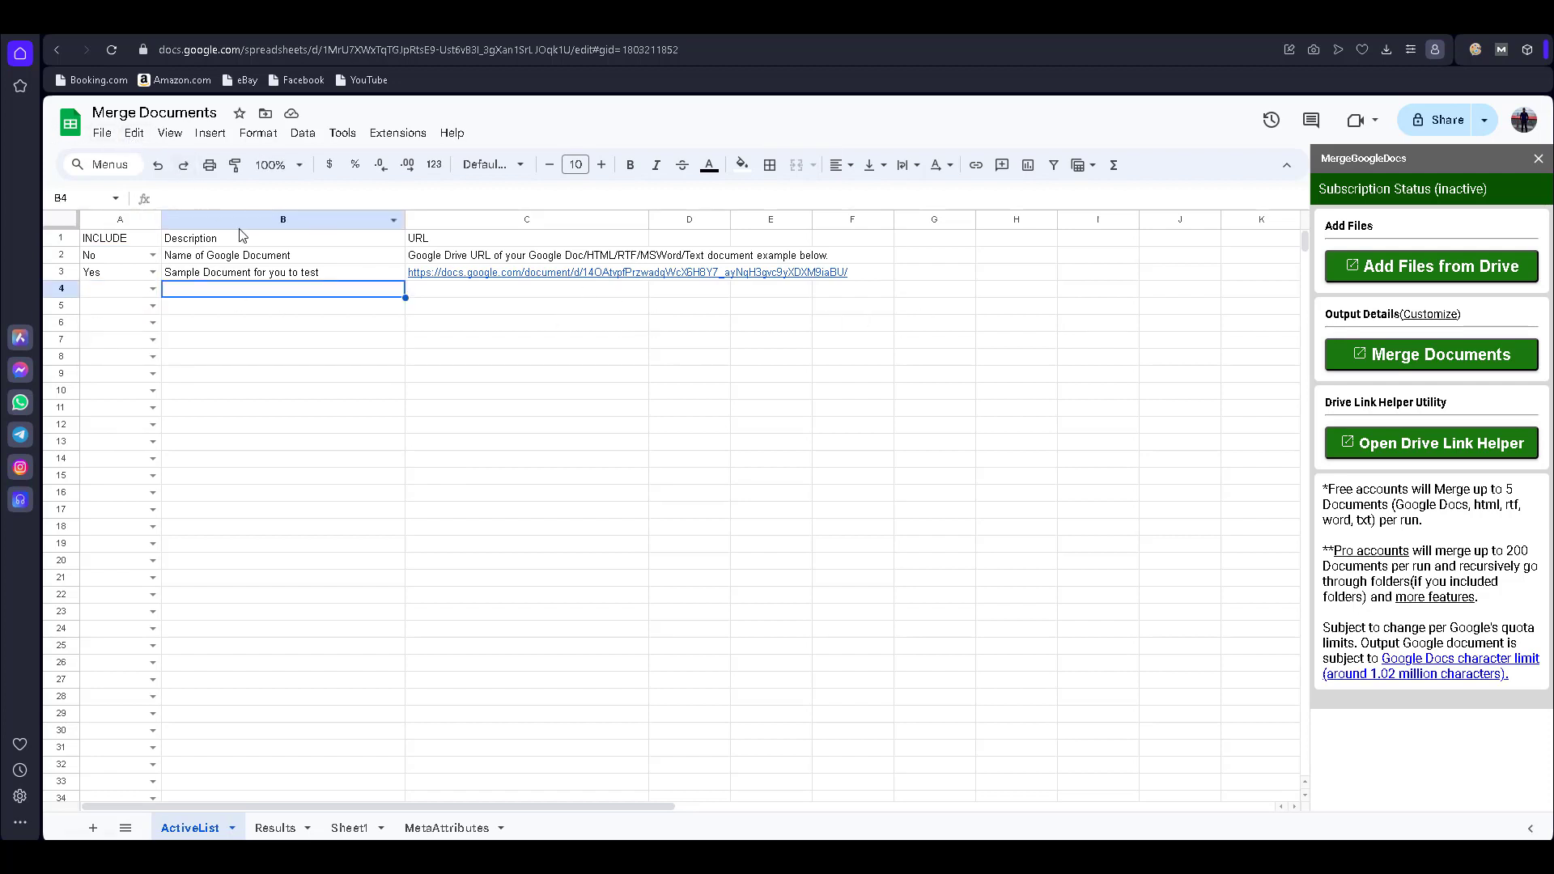
click(1423, 281)
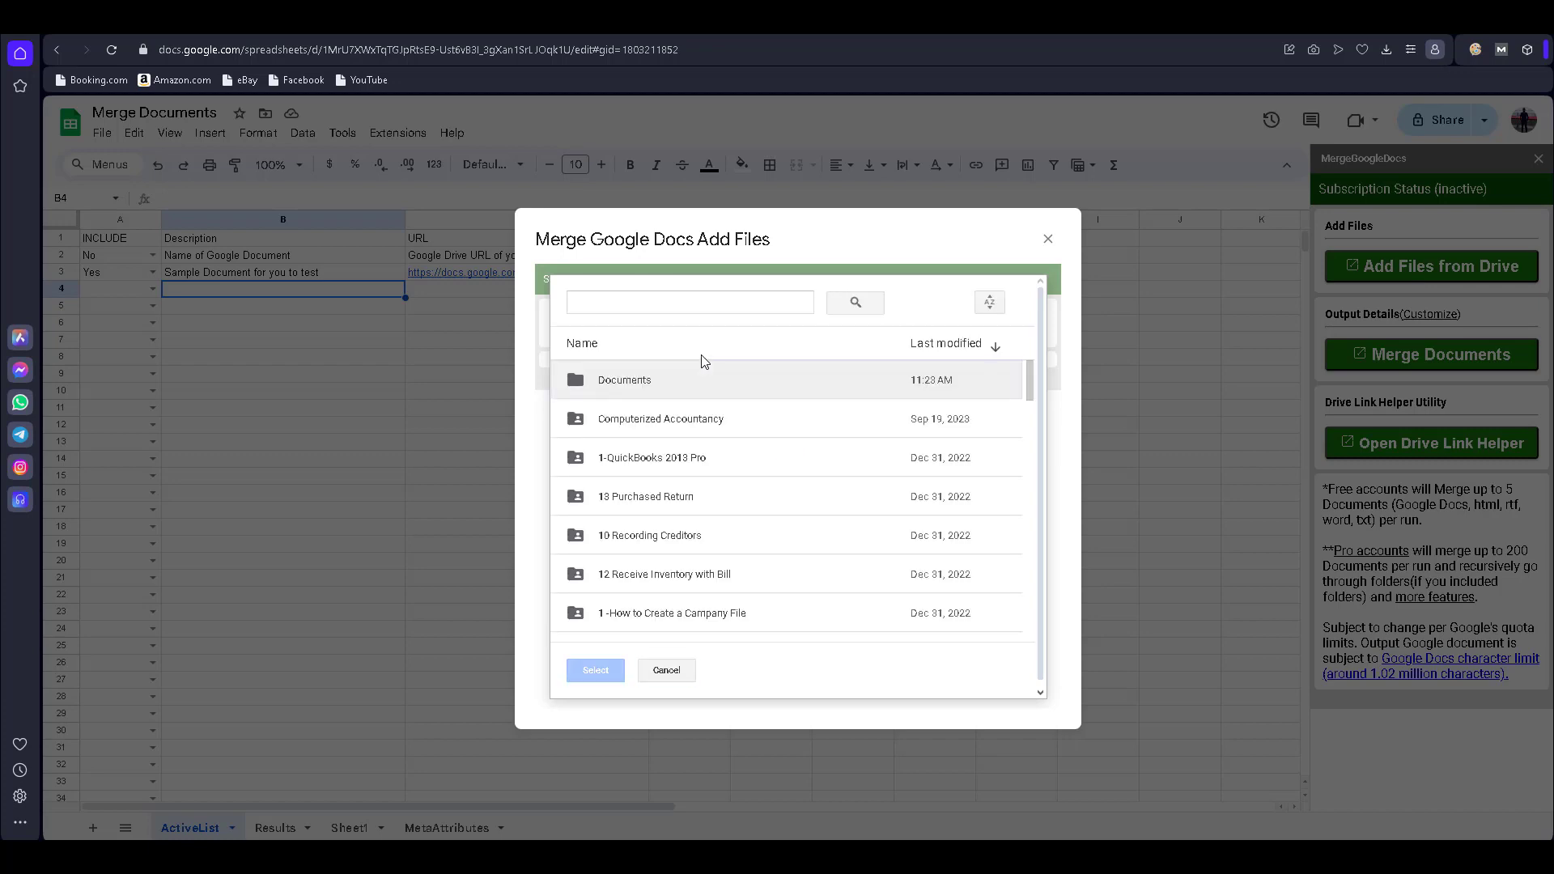
- Pick Section 1 and Section 2 from the Documents folder and add them to ActiveList
double_click(657, 383)
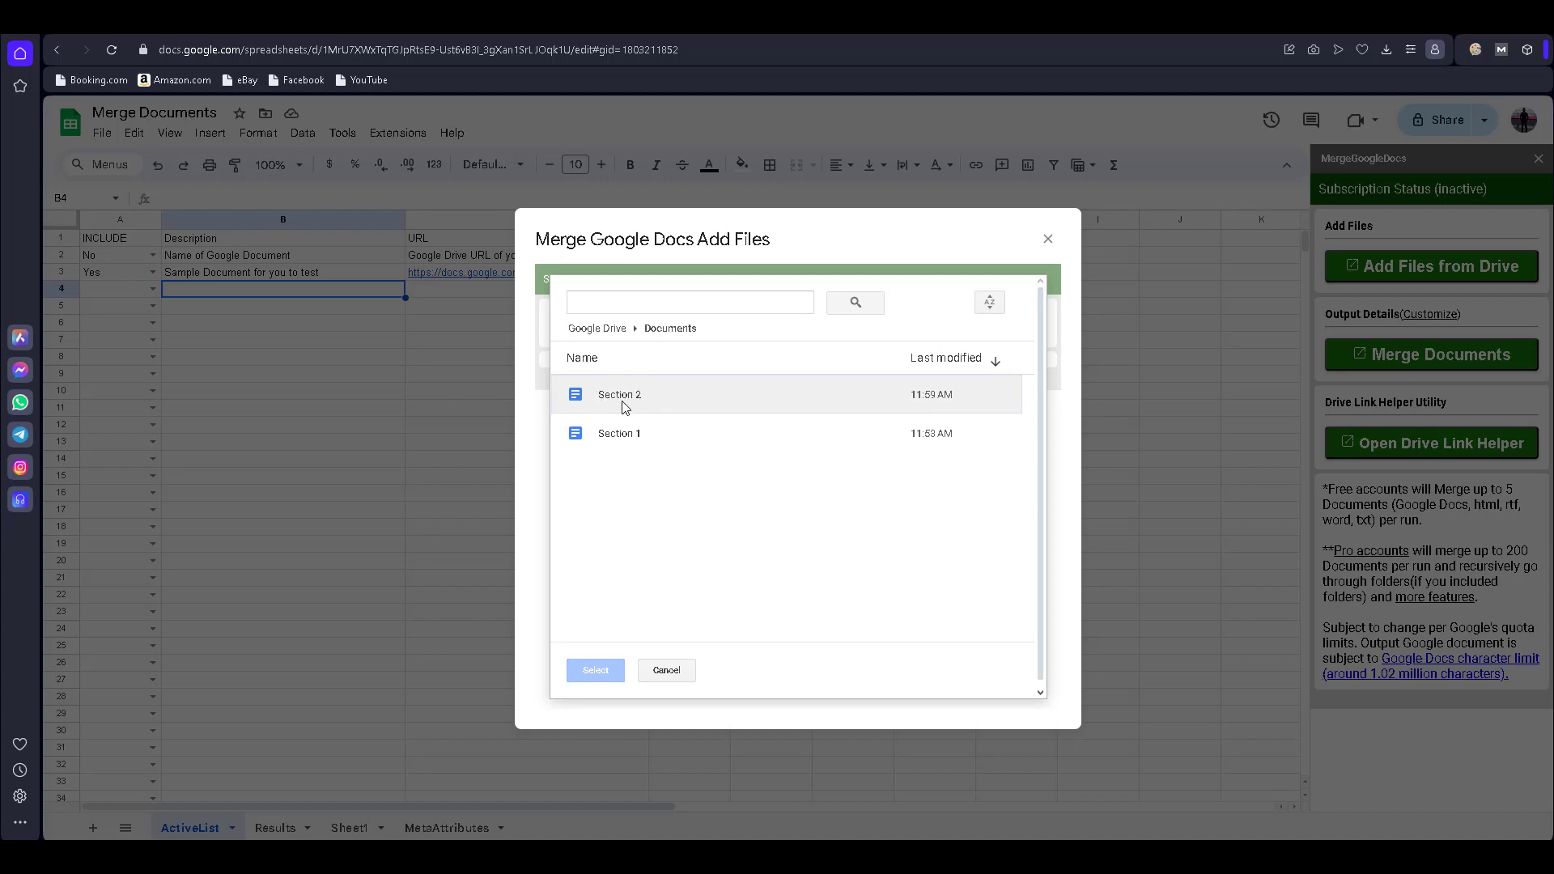
click(624, 407)
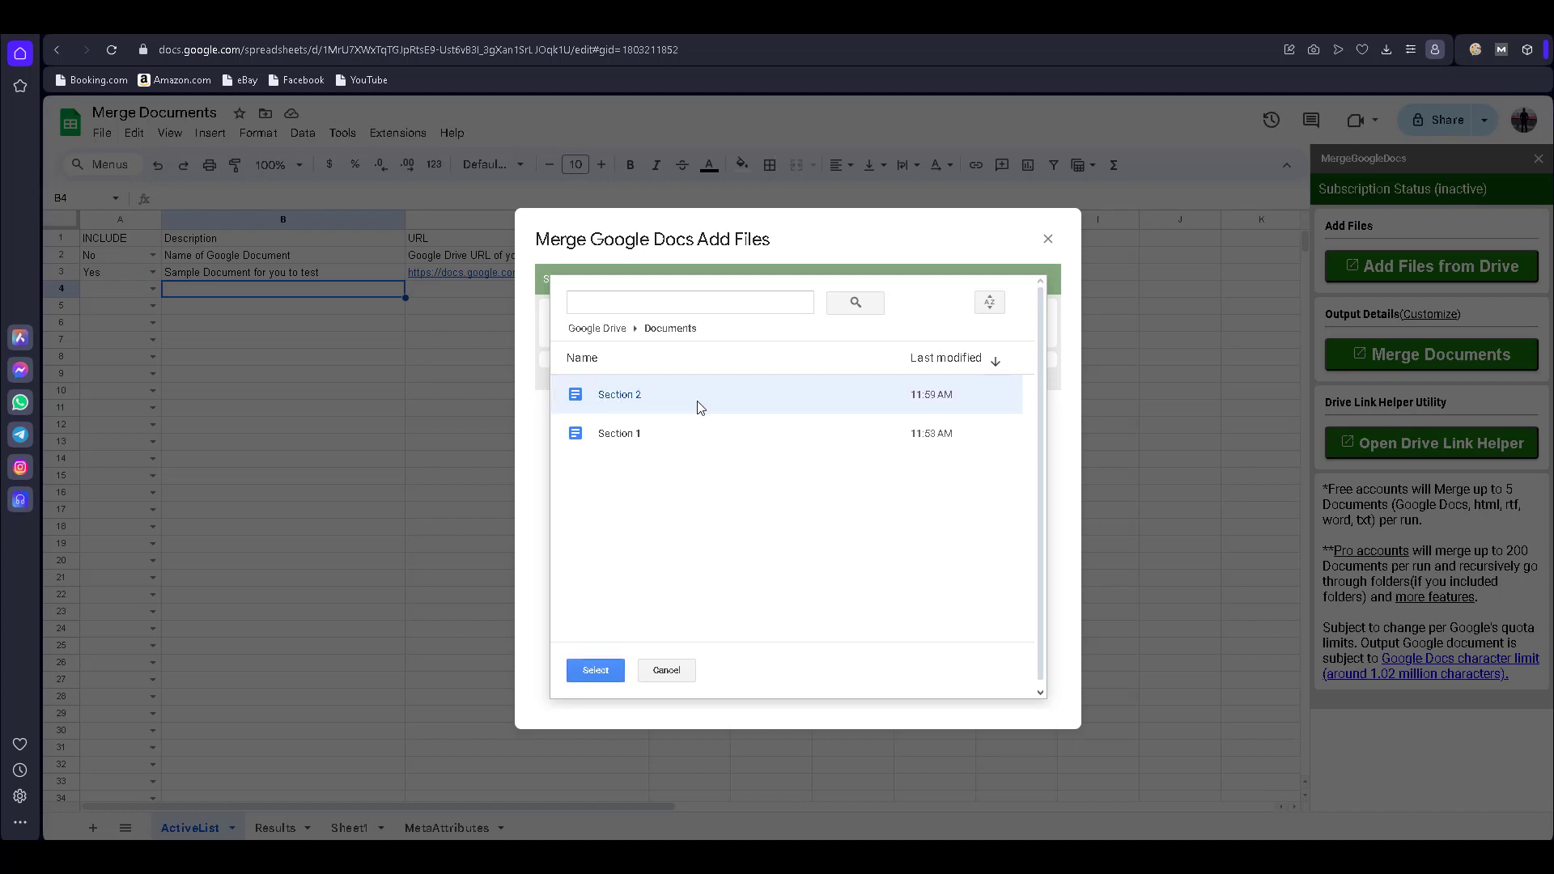
click(619, 441)
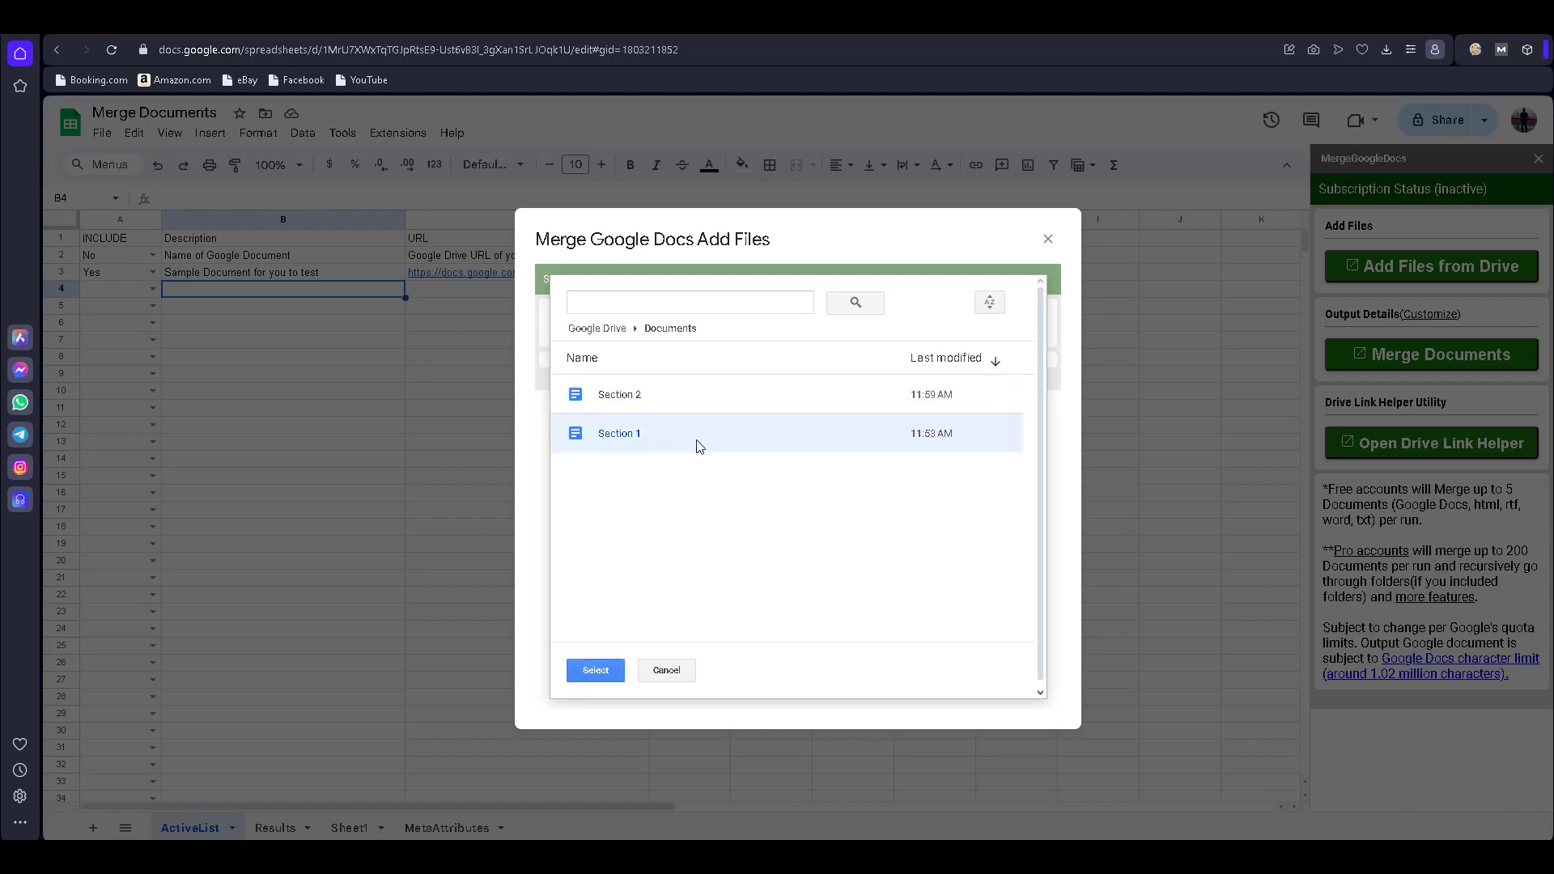
ctrl+click(680, 398)
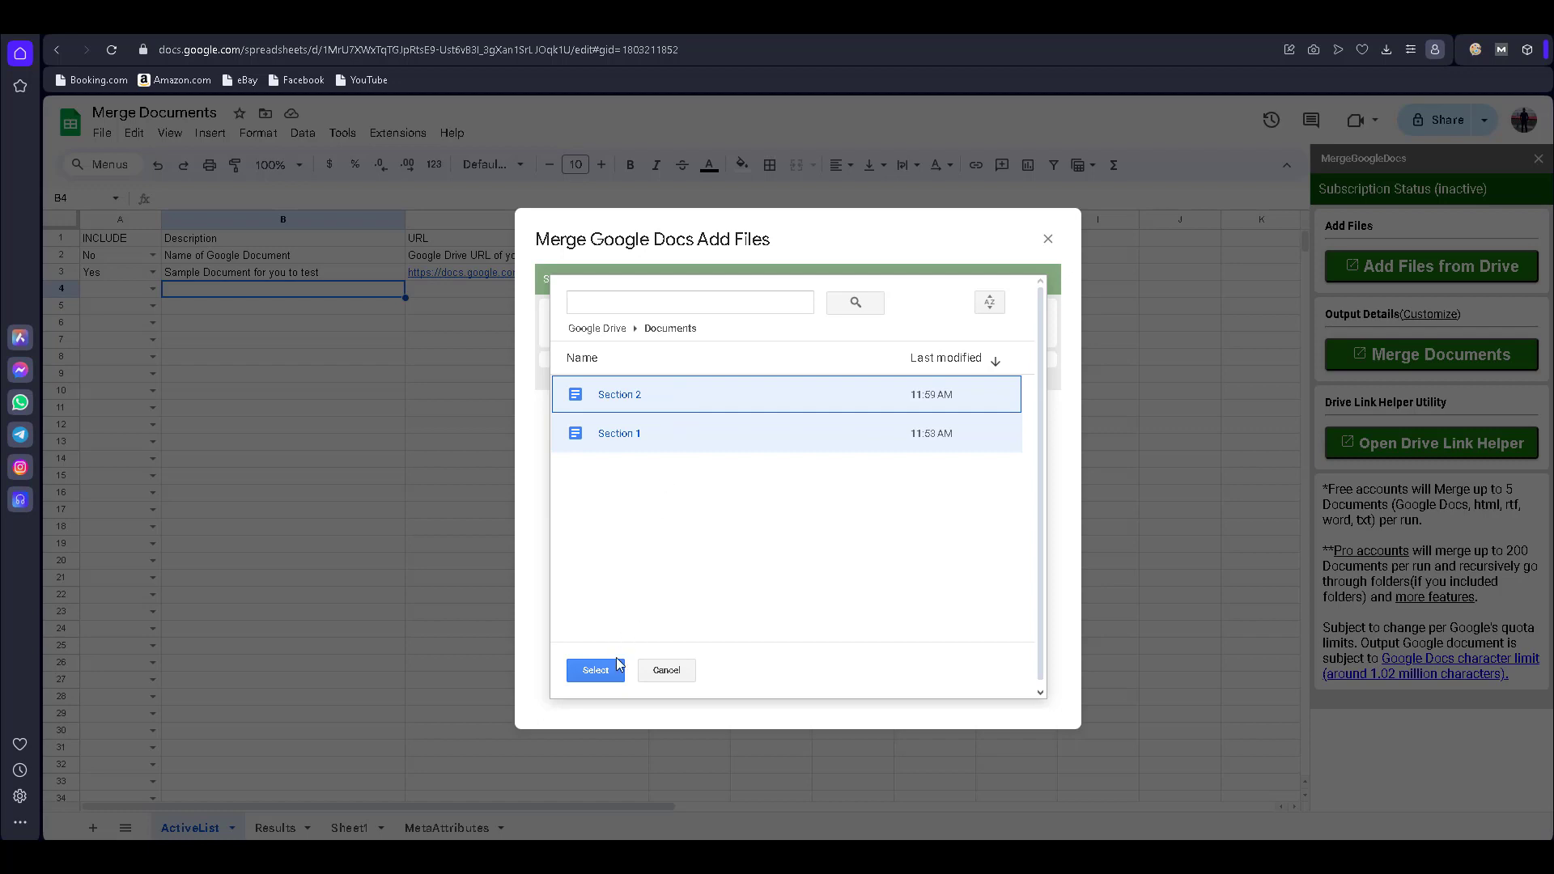
click(666, 479)
click(667, 440)
ctrl+click(666, 402)
click(613, 675)
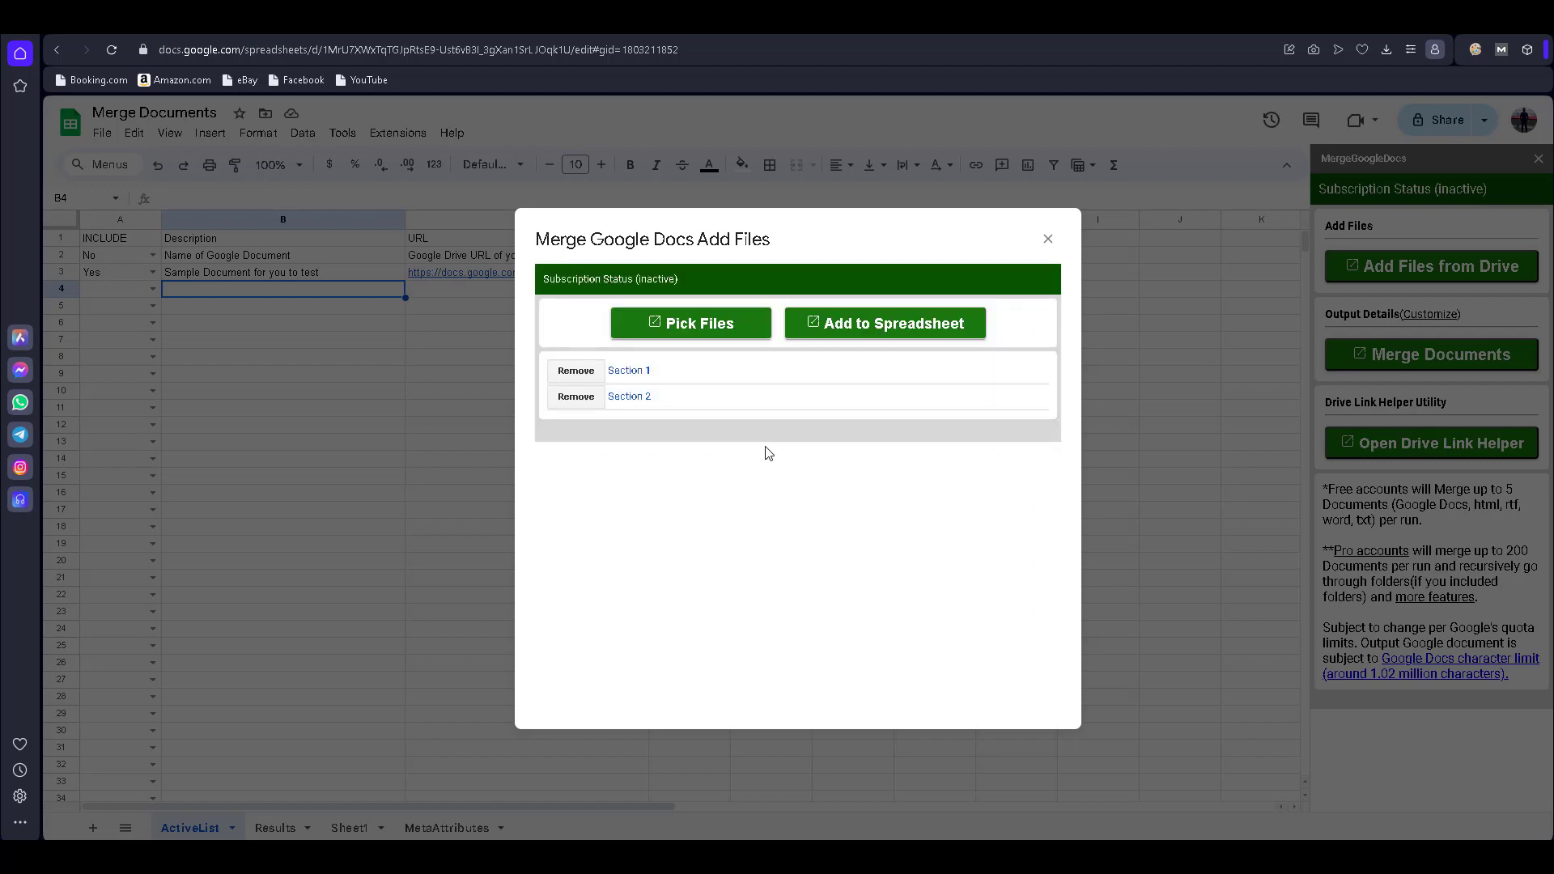
click(878, 332)
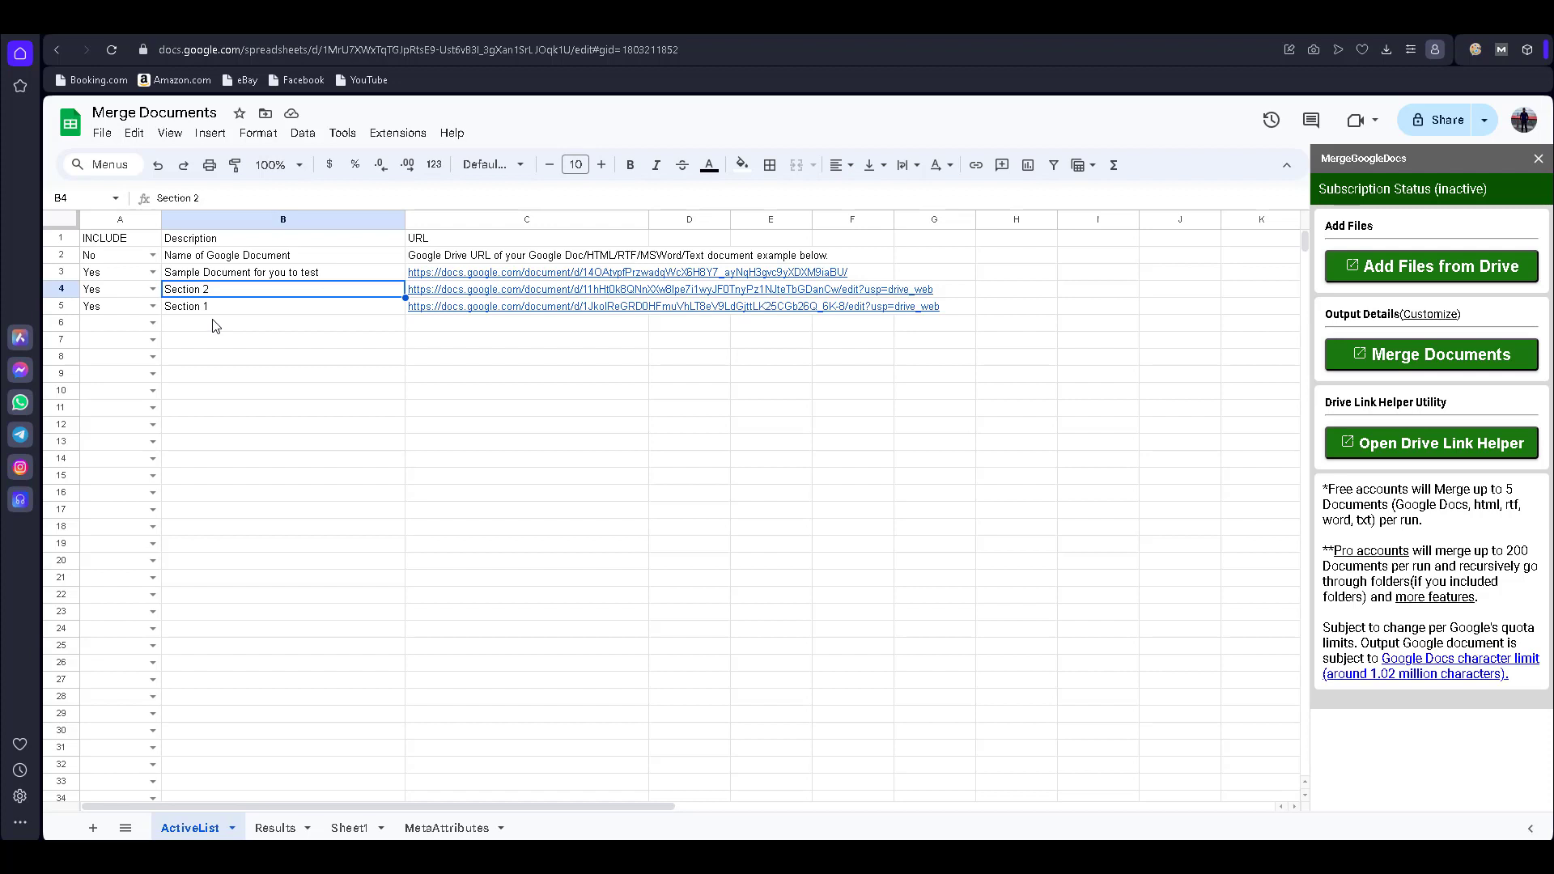
- Set the sample document's INCLUDE value in cell A3 to No
click(153, 273)
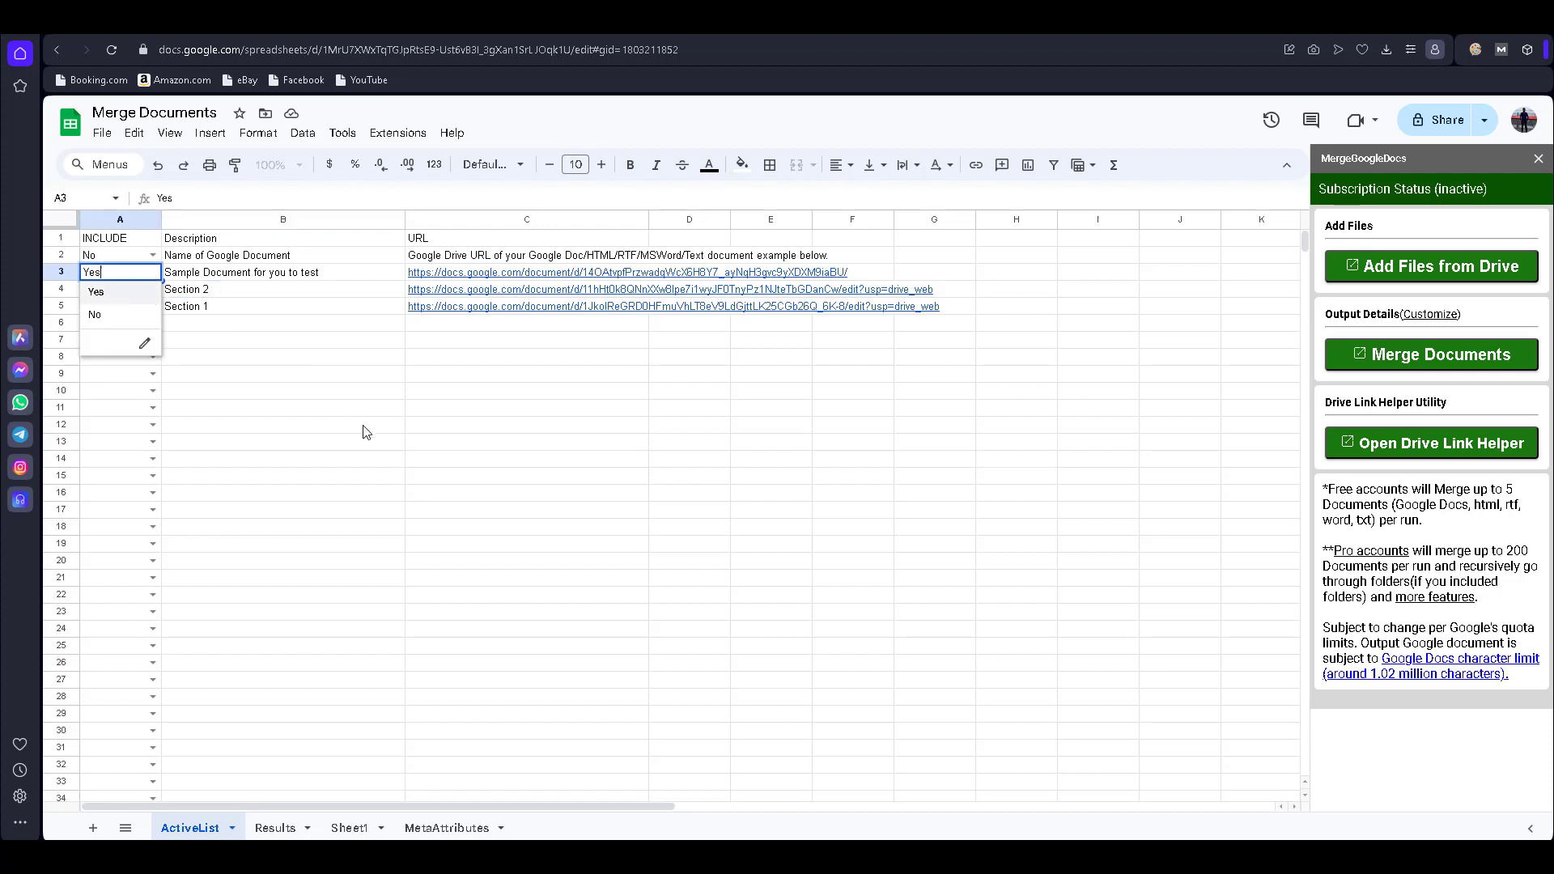
click(363, 432)
click(154, 274)
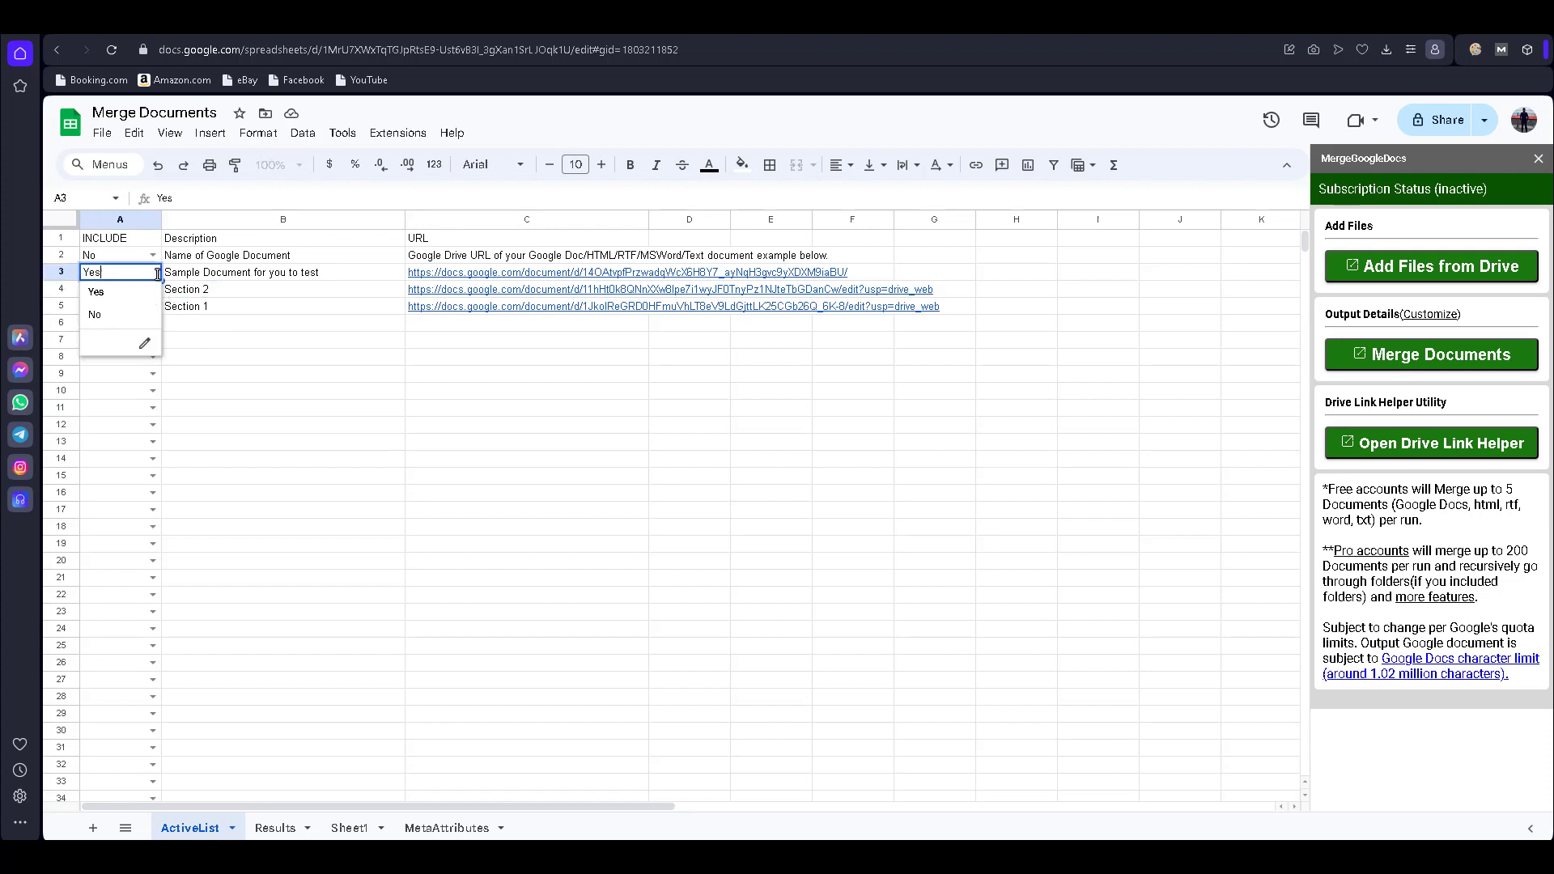
click(121, 314)
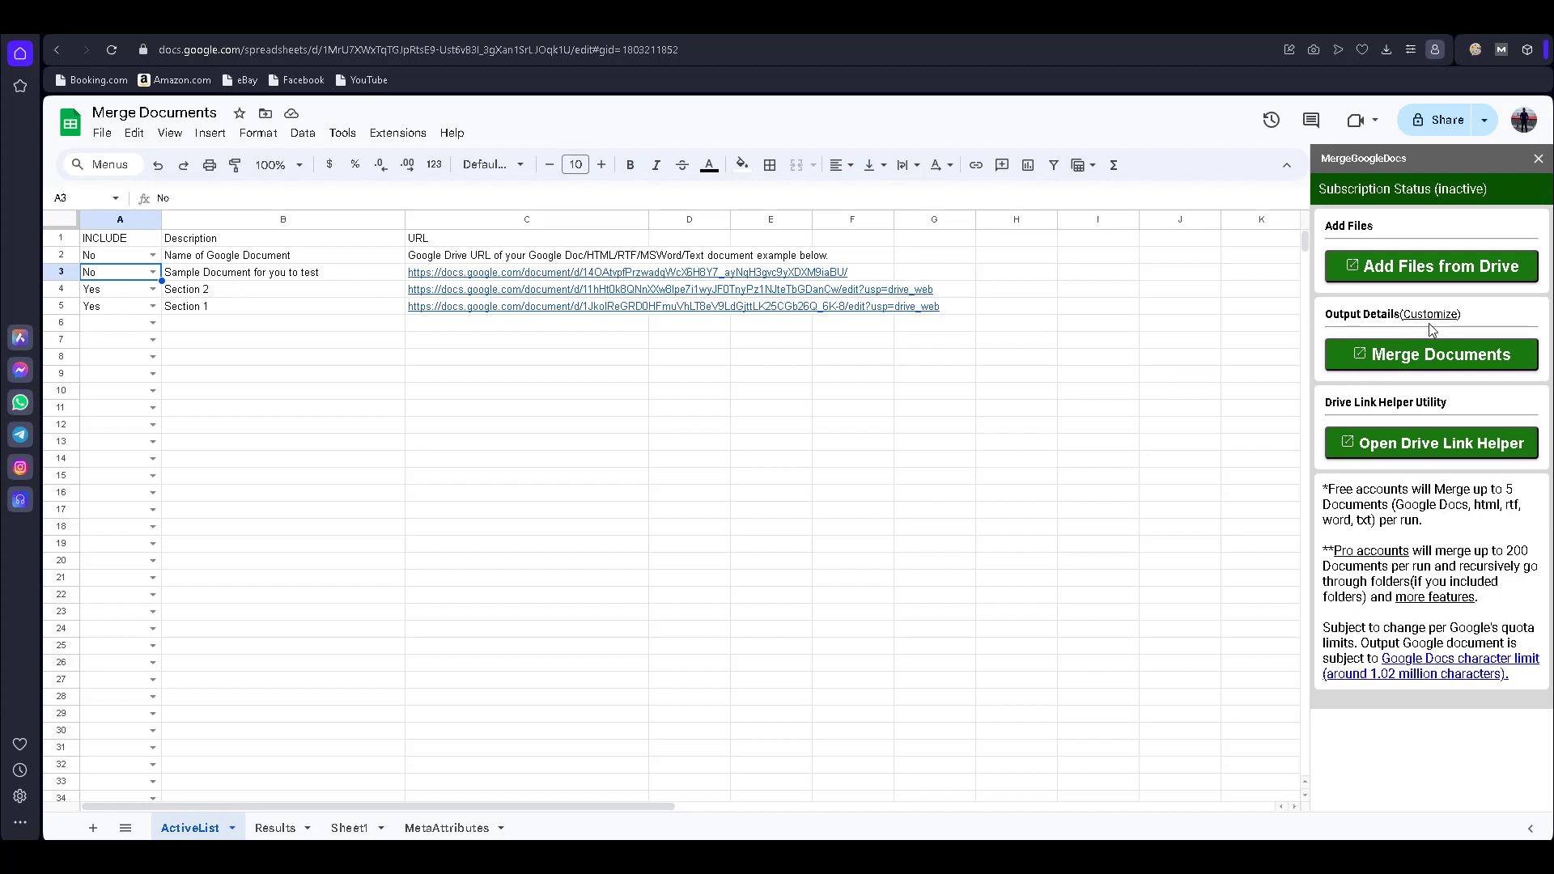
- Run Merge Documents from the sidebar and open the resulting MergeGoogleDocs 3/29/2024 doc
click(1425, 368)
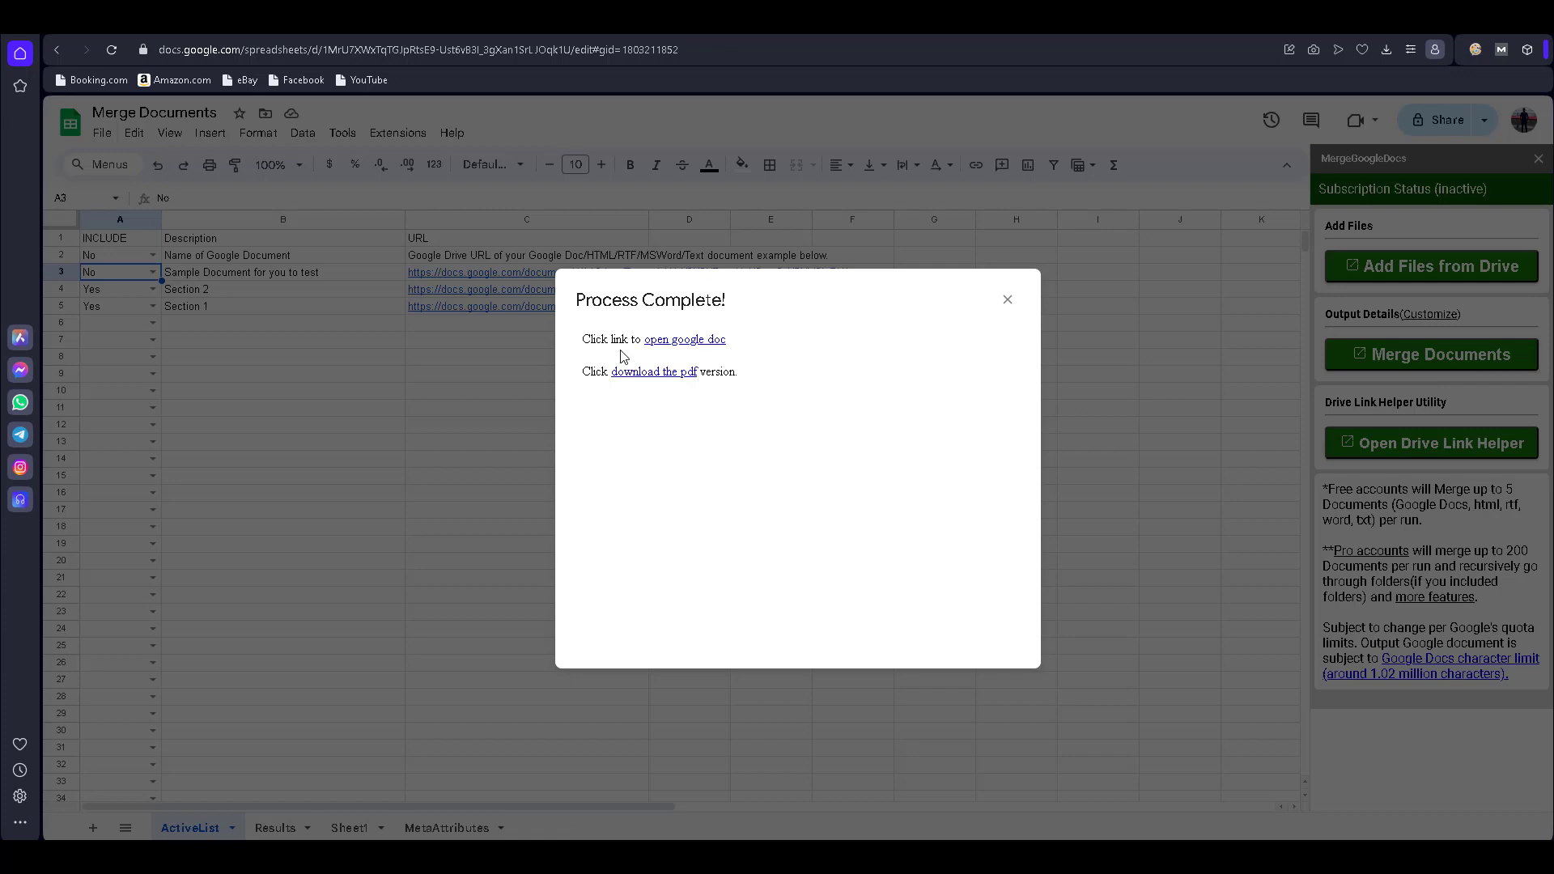
click(676, 342)
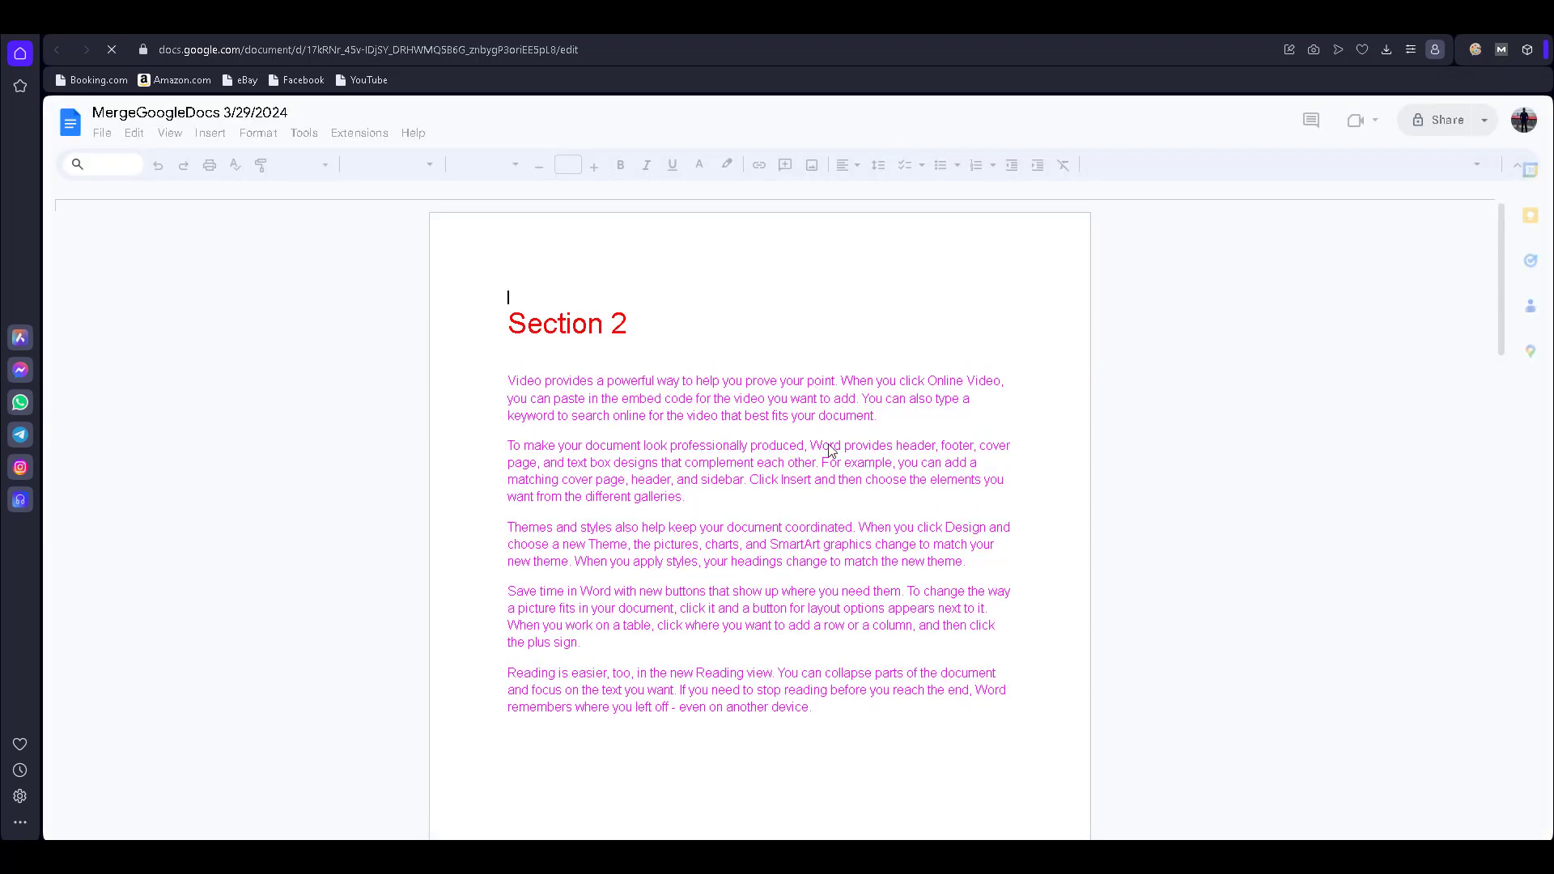
- Scroll the merged doc to confirm it starts with Section 2, then return to the Merge Documents sheet
scroll(832, 452, down, 2)
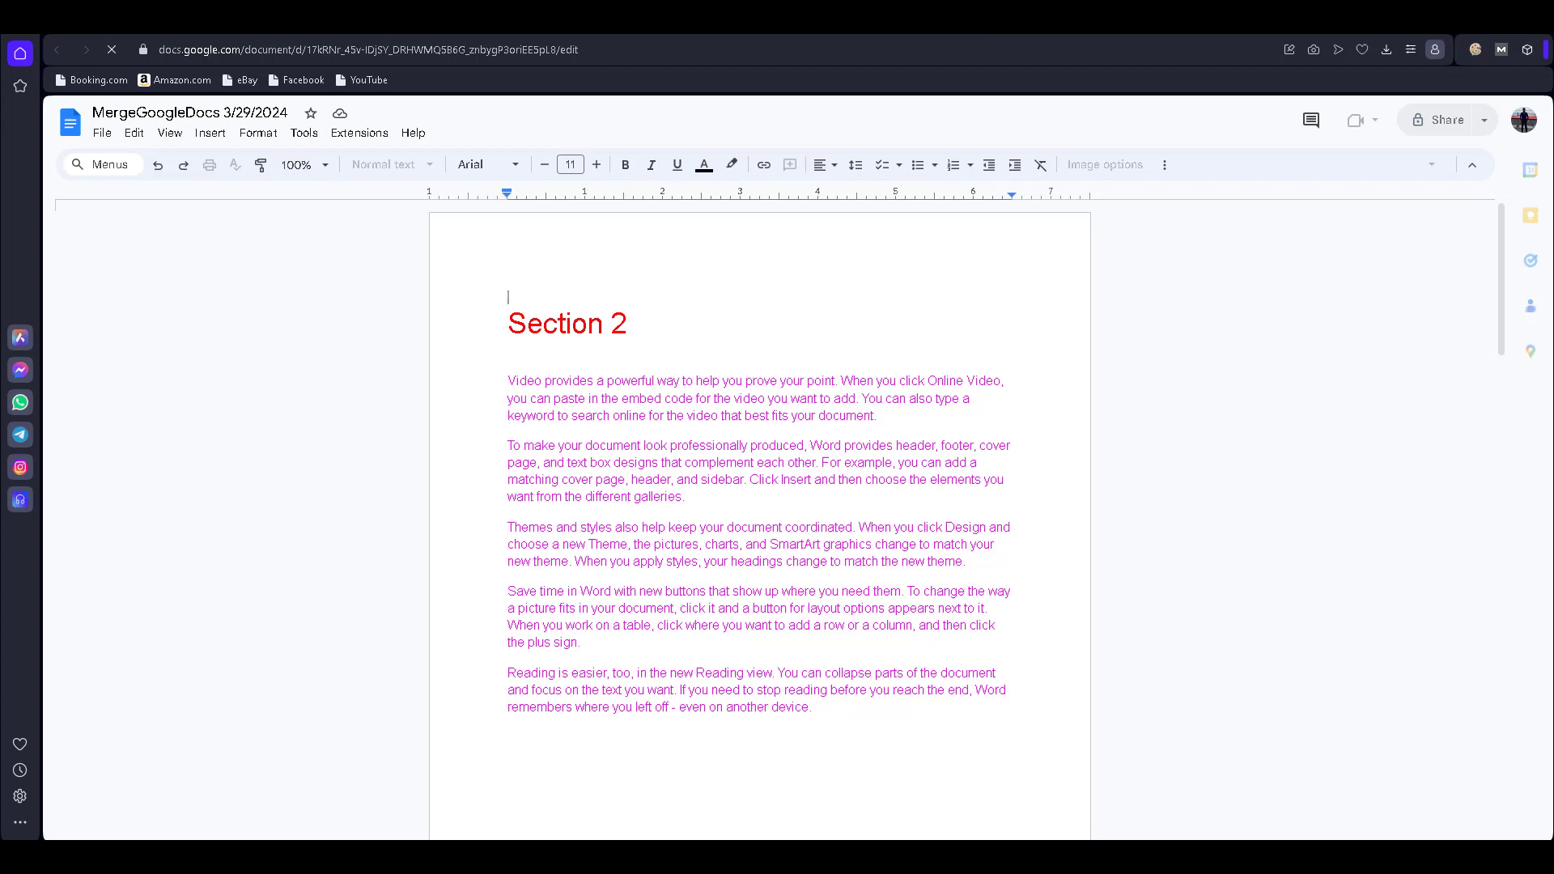
key(ctrl+Tab)
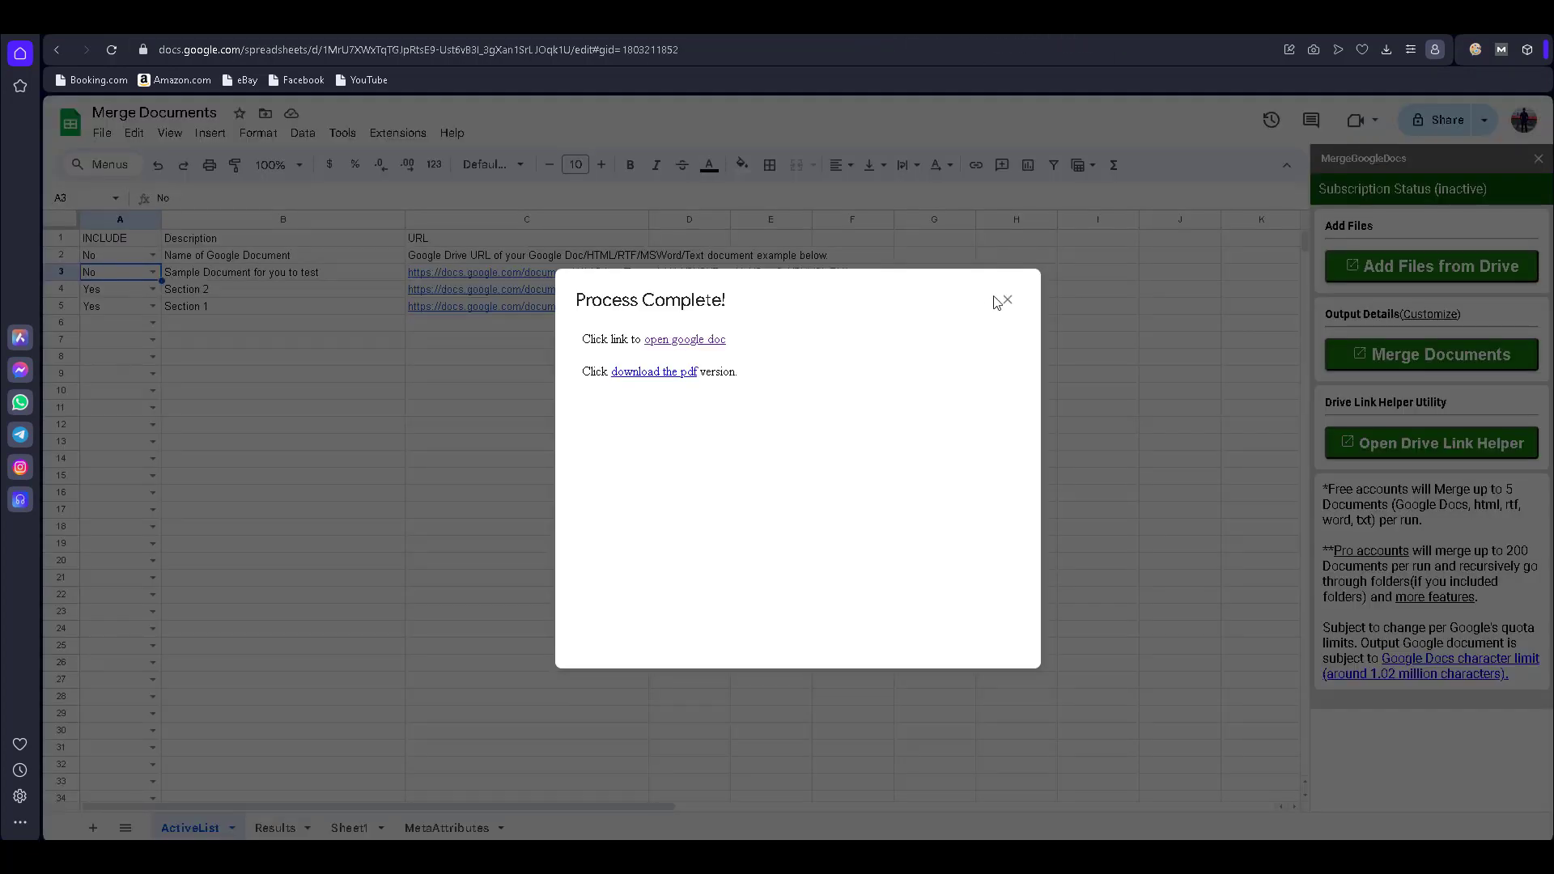
- Cut the Section 2 row from row 4 and paste it into row 6, below Section 1
click(1007, 300)
click(534, 493)
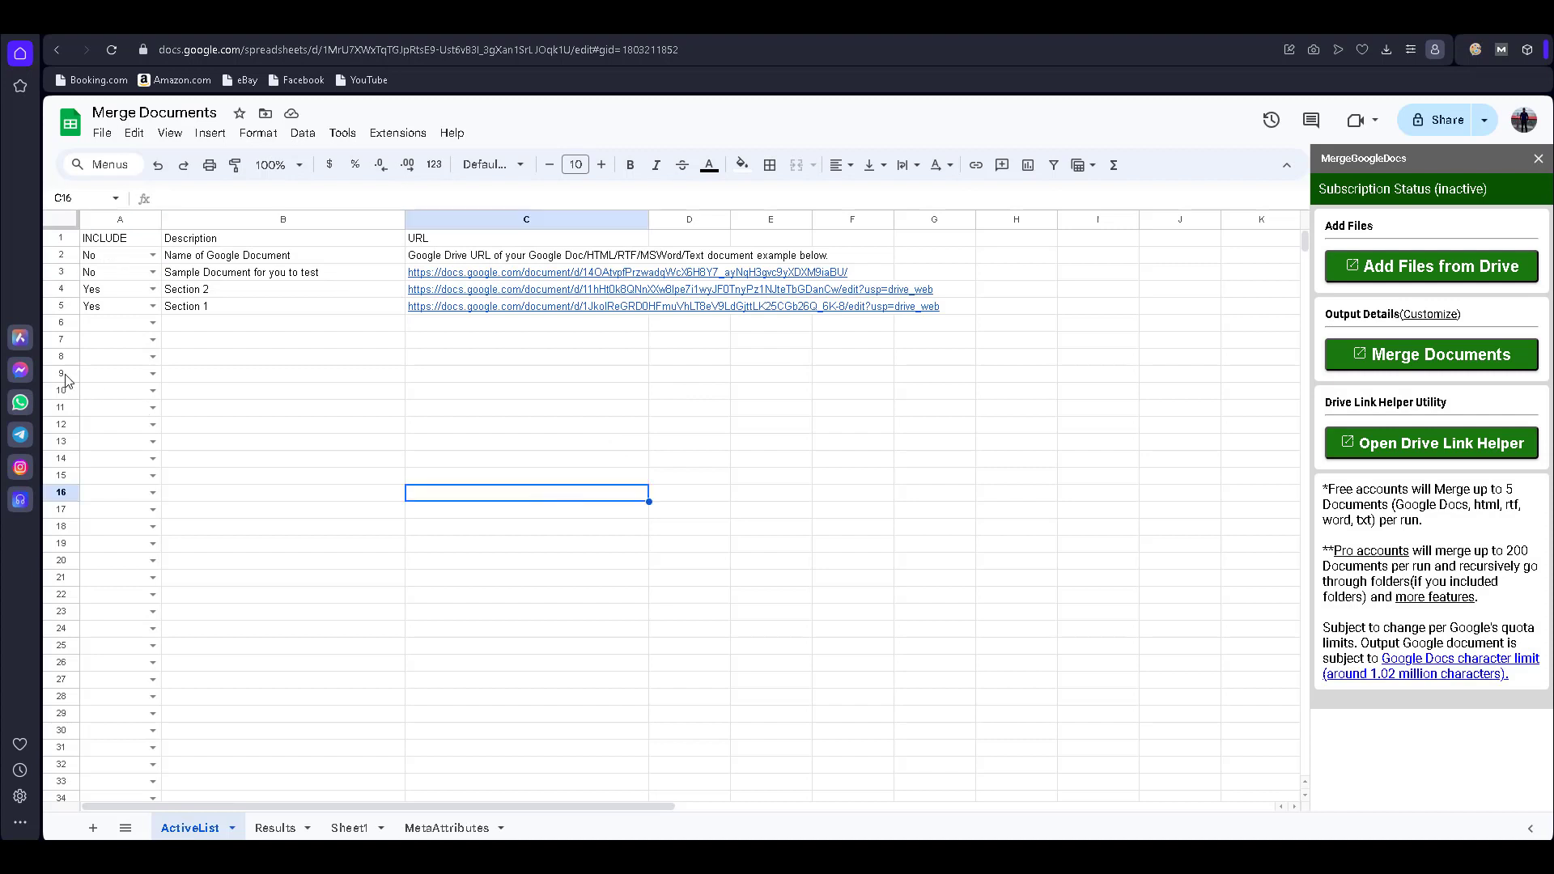
click(56, 290)
right_click(55, 290)
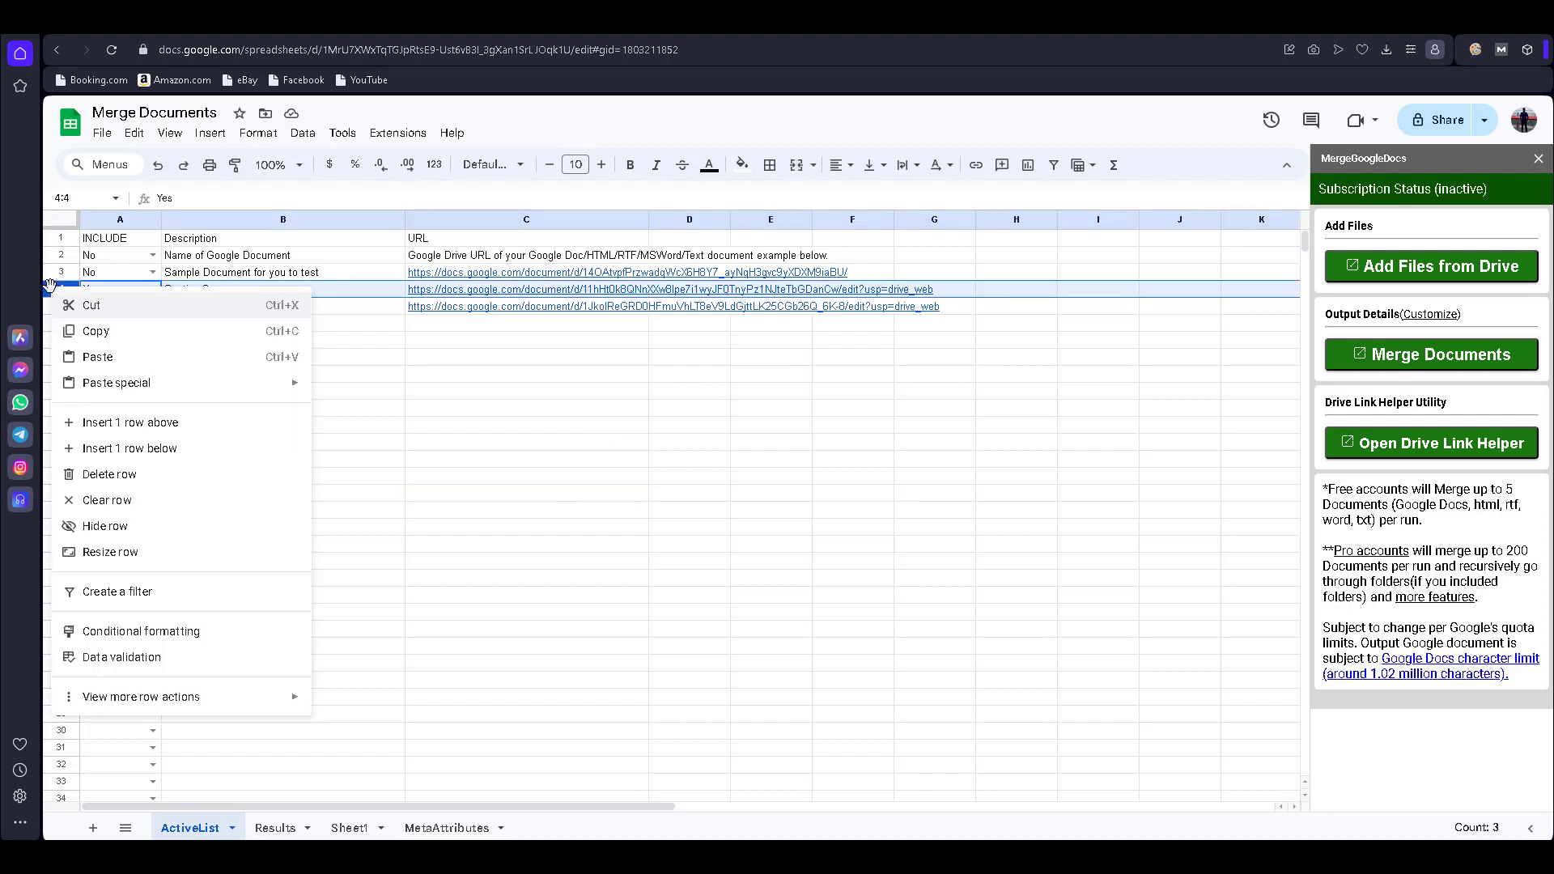
click(141, 307)
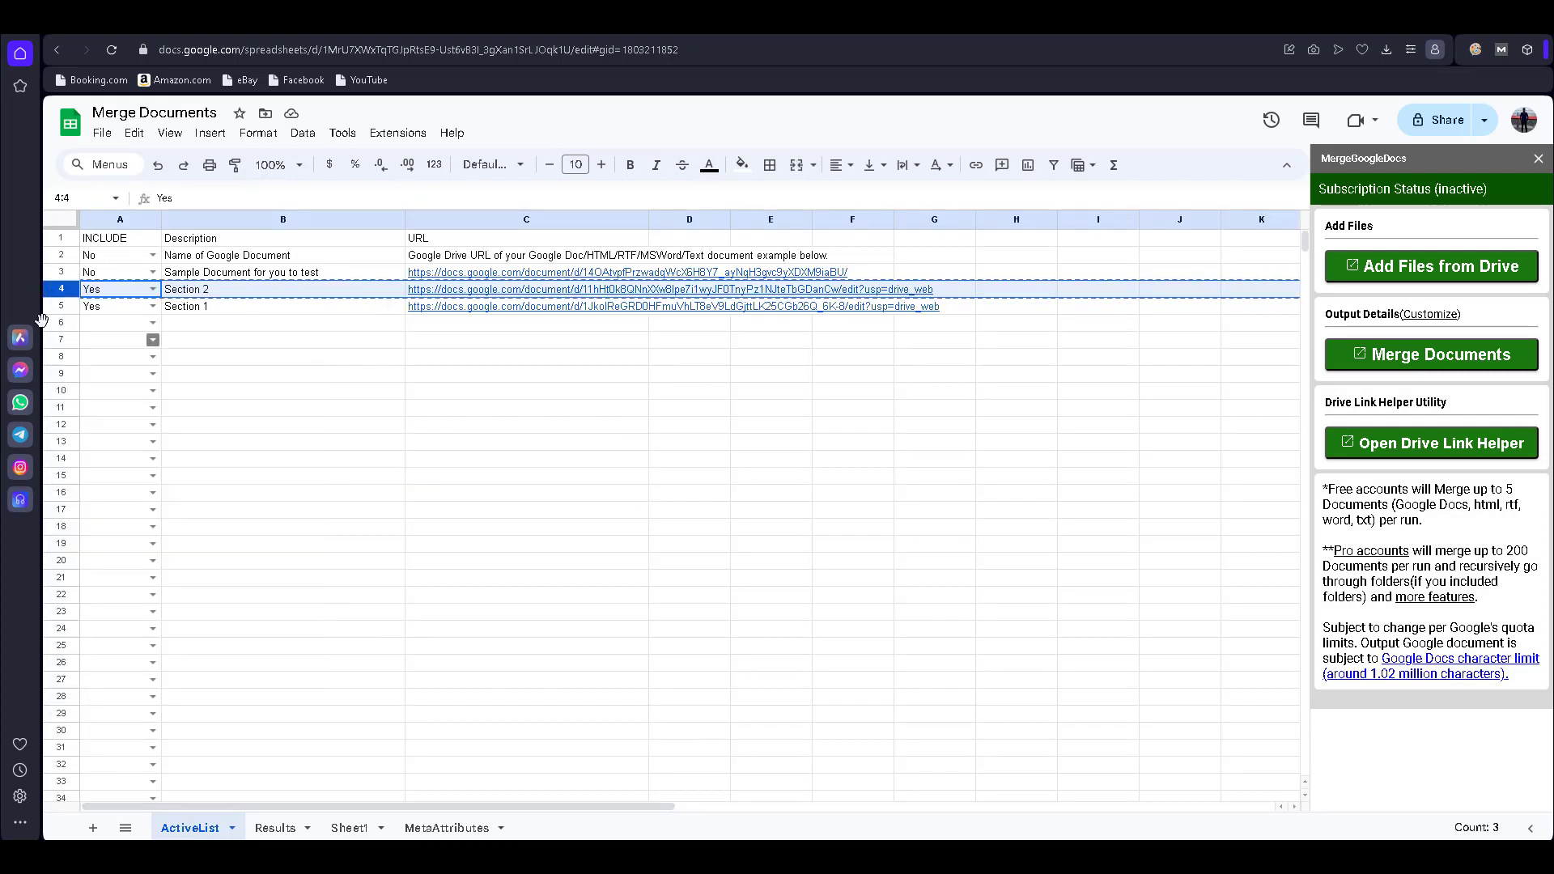
click(60, 324)
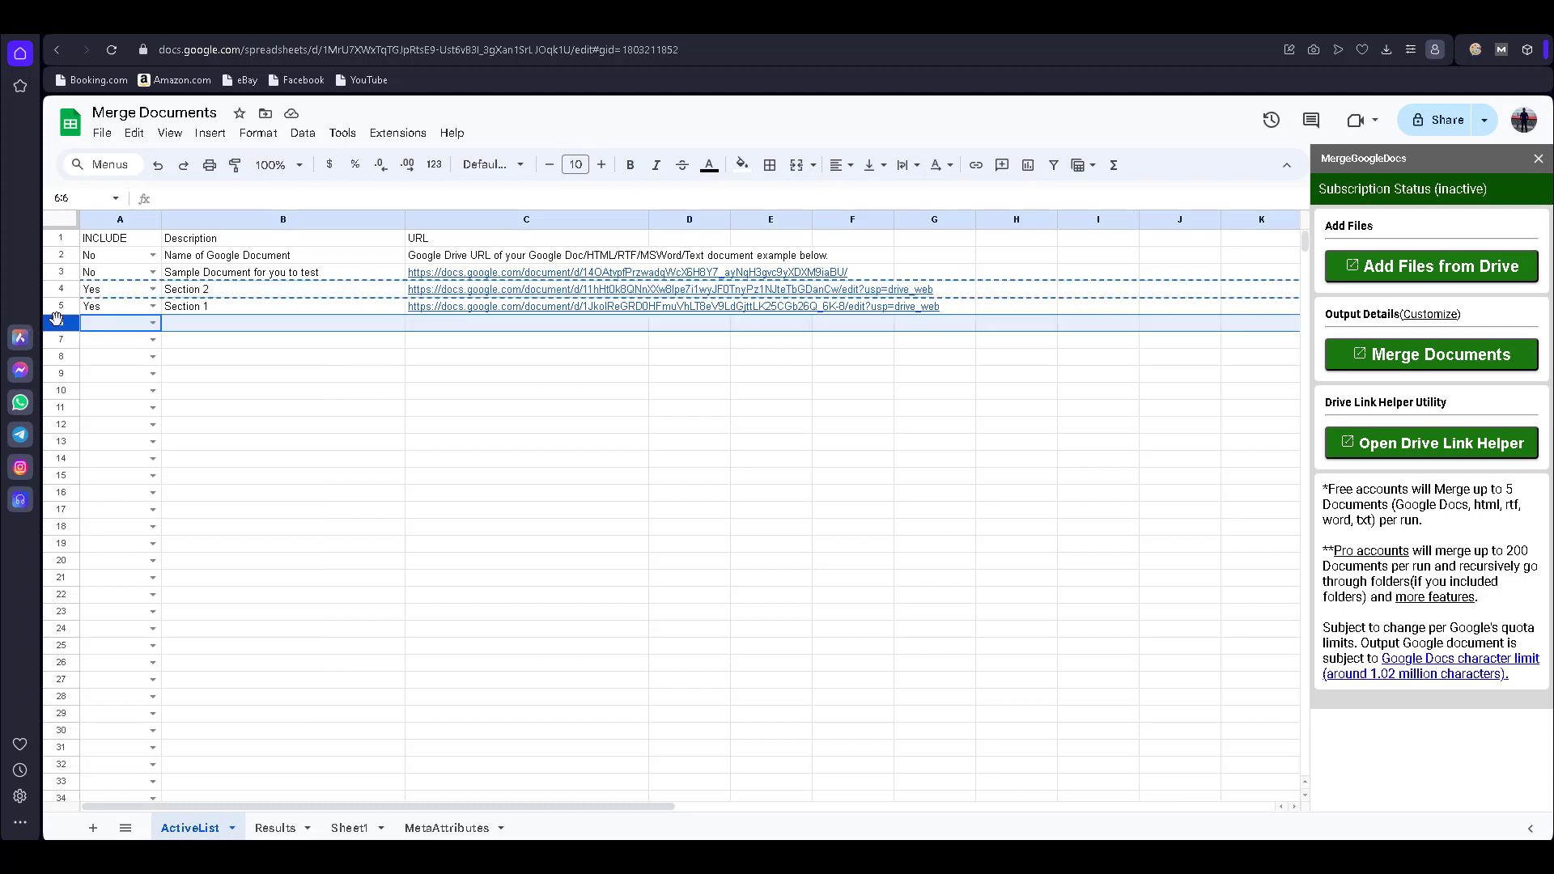
right_click(60, 324)
click(116, 403)
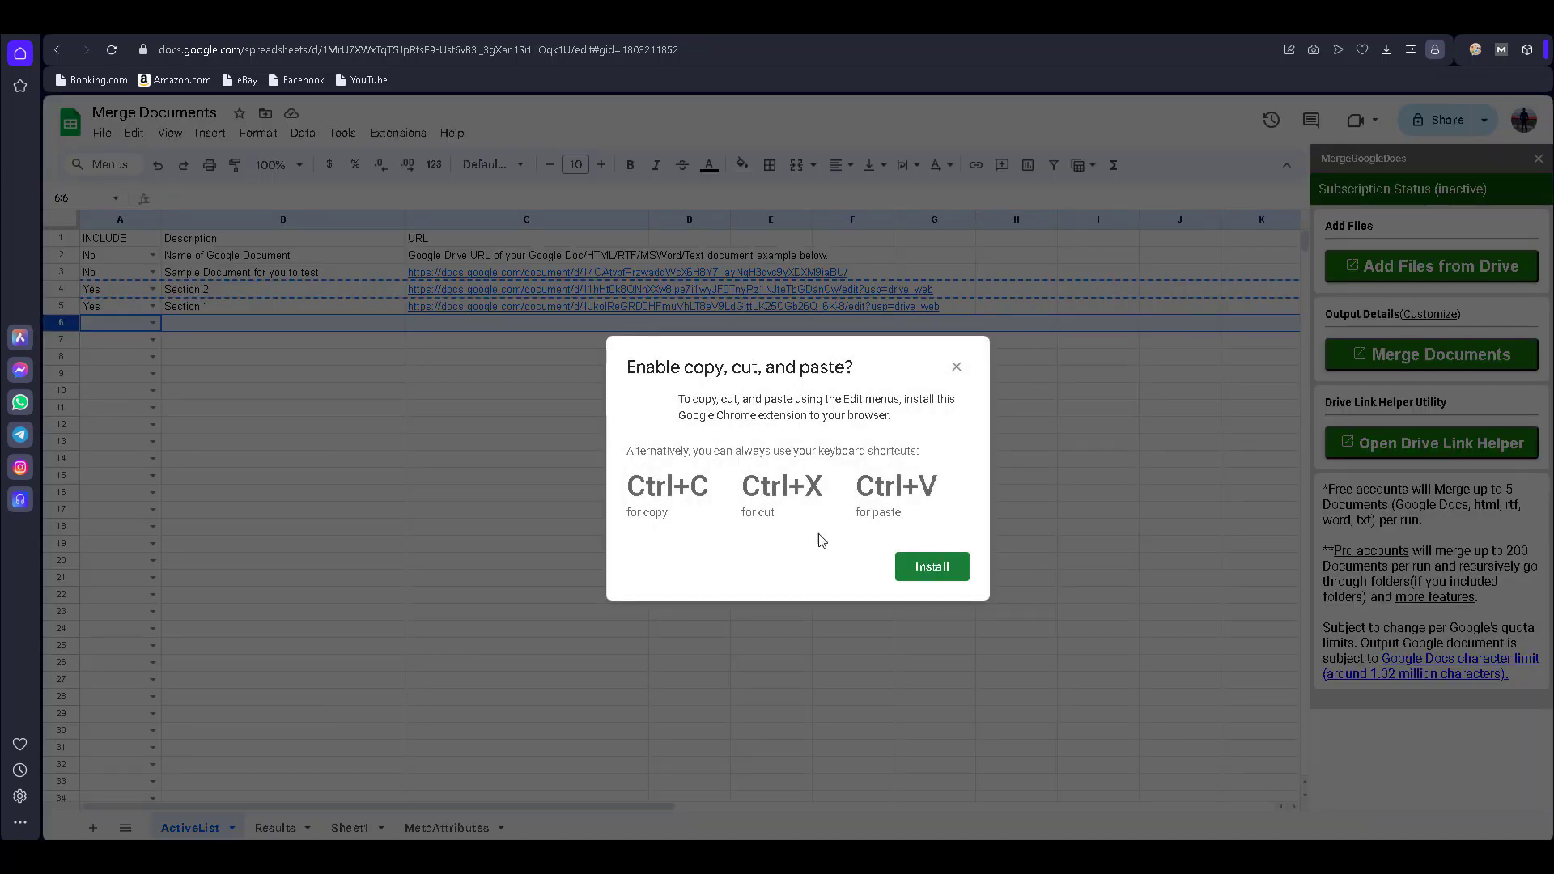
key(Escape)
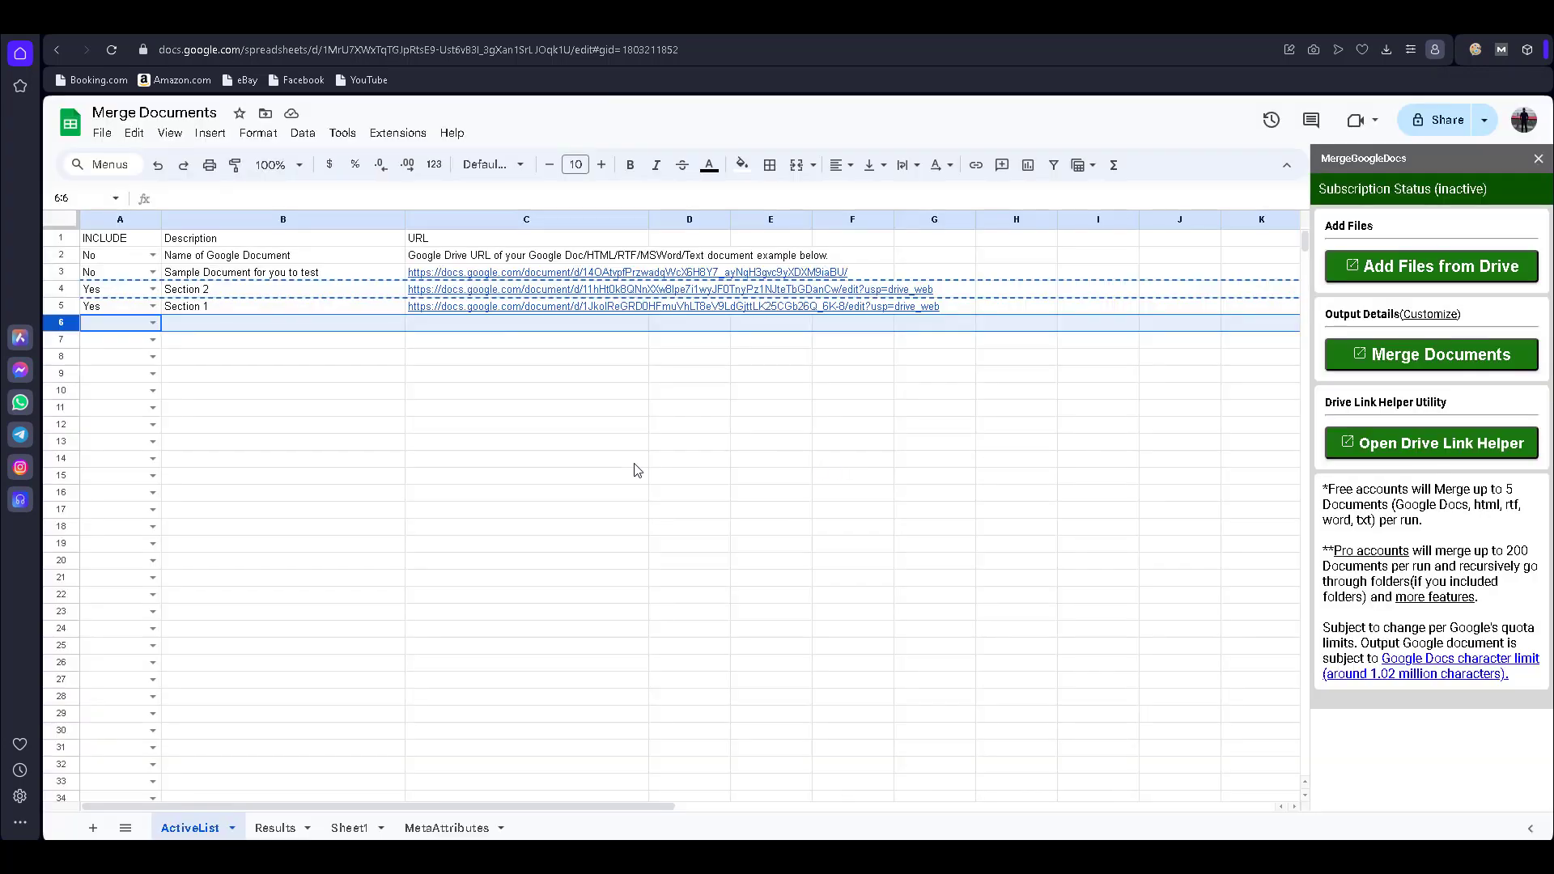
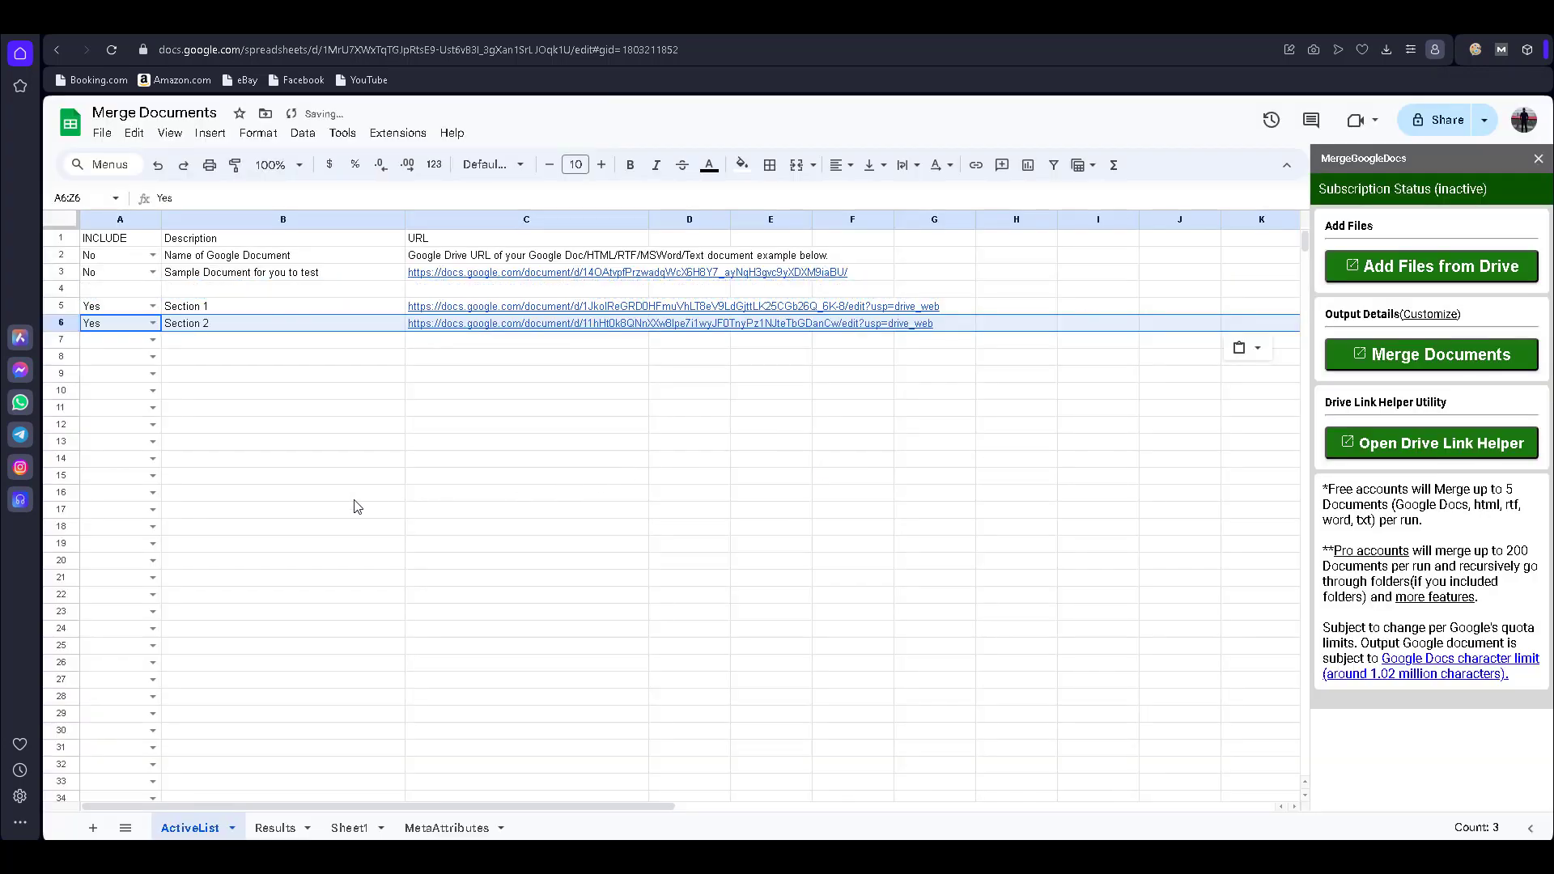
click(357, 495)
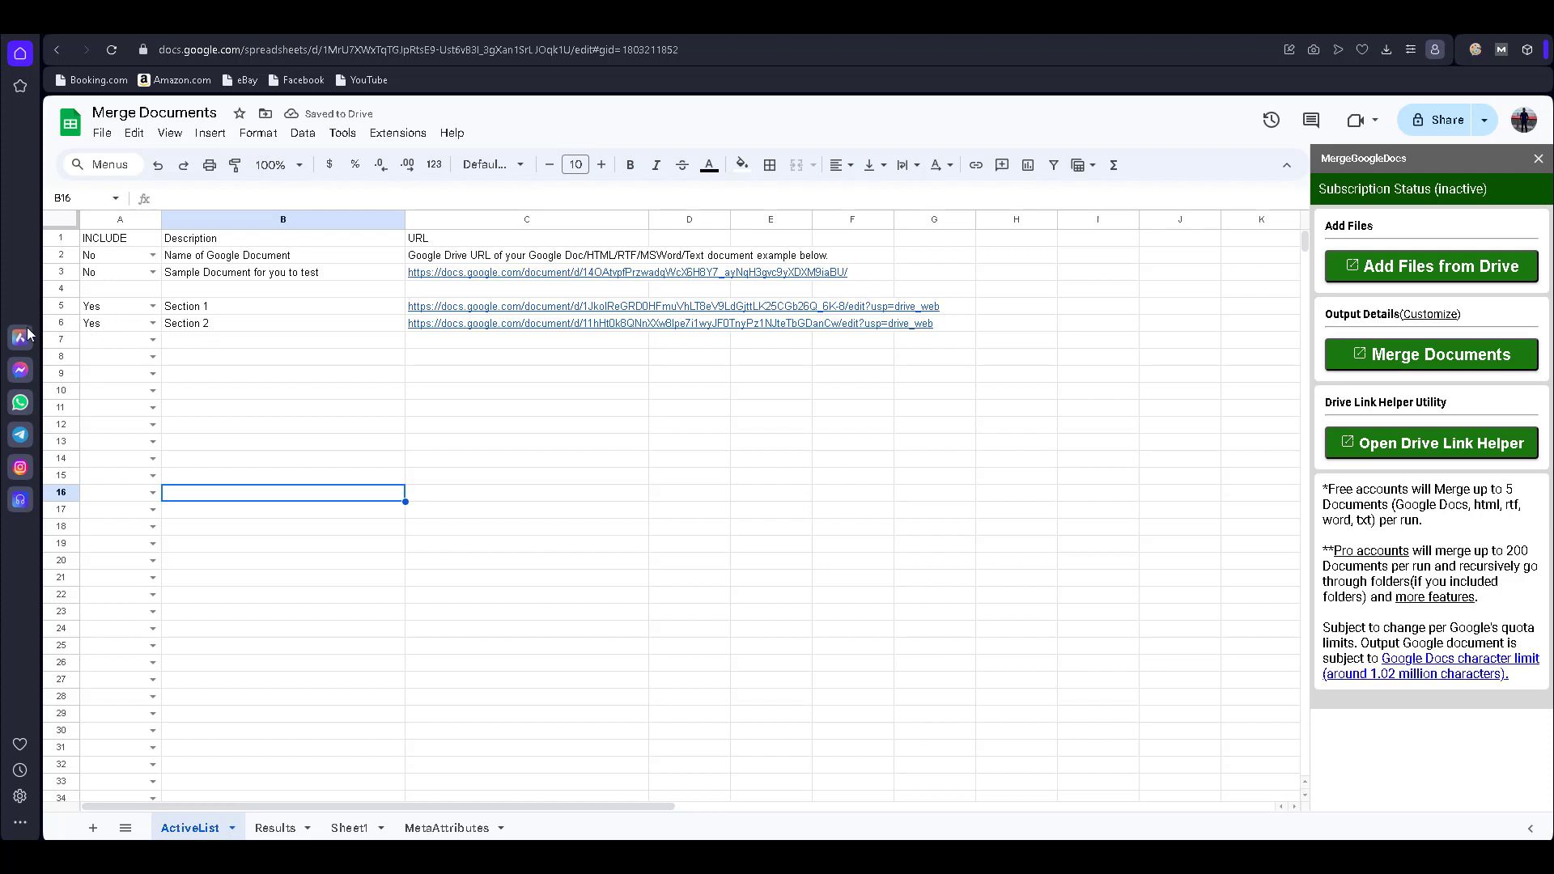
- Delete the now-empty row 4 so Section 1 and Section 2 sit in rows 4 and 5
click(60, 289)
right_click(60, 289)
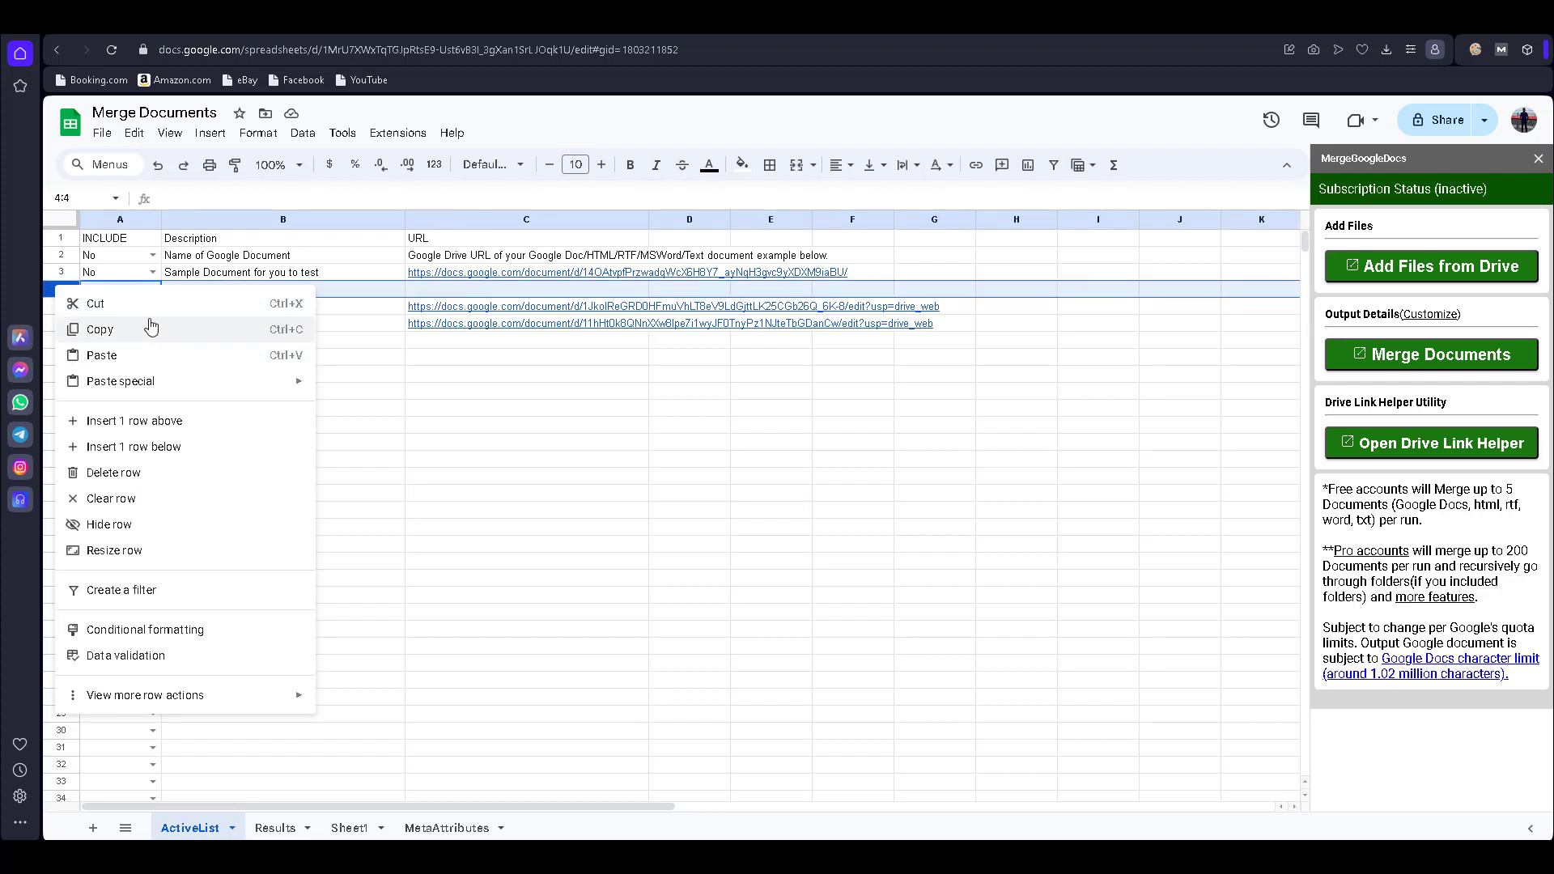
click(147, 473)
click(475, 491)
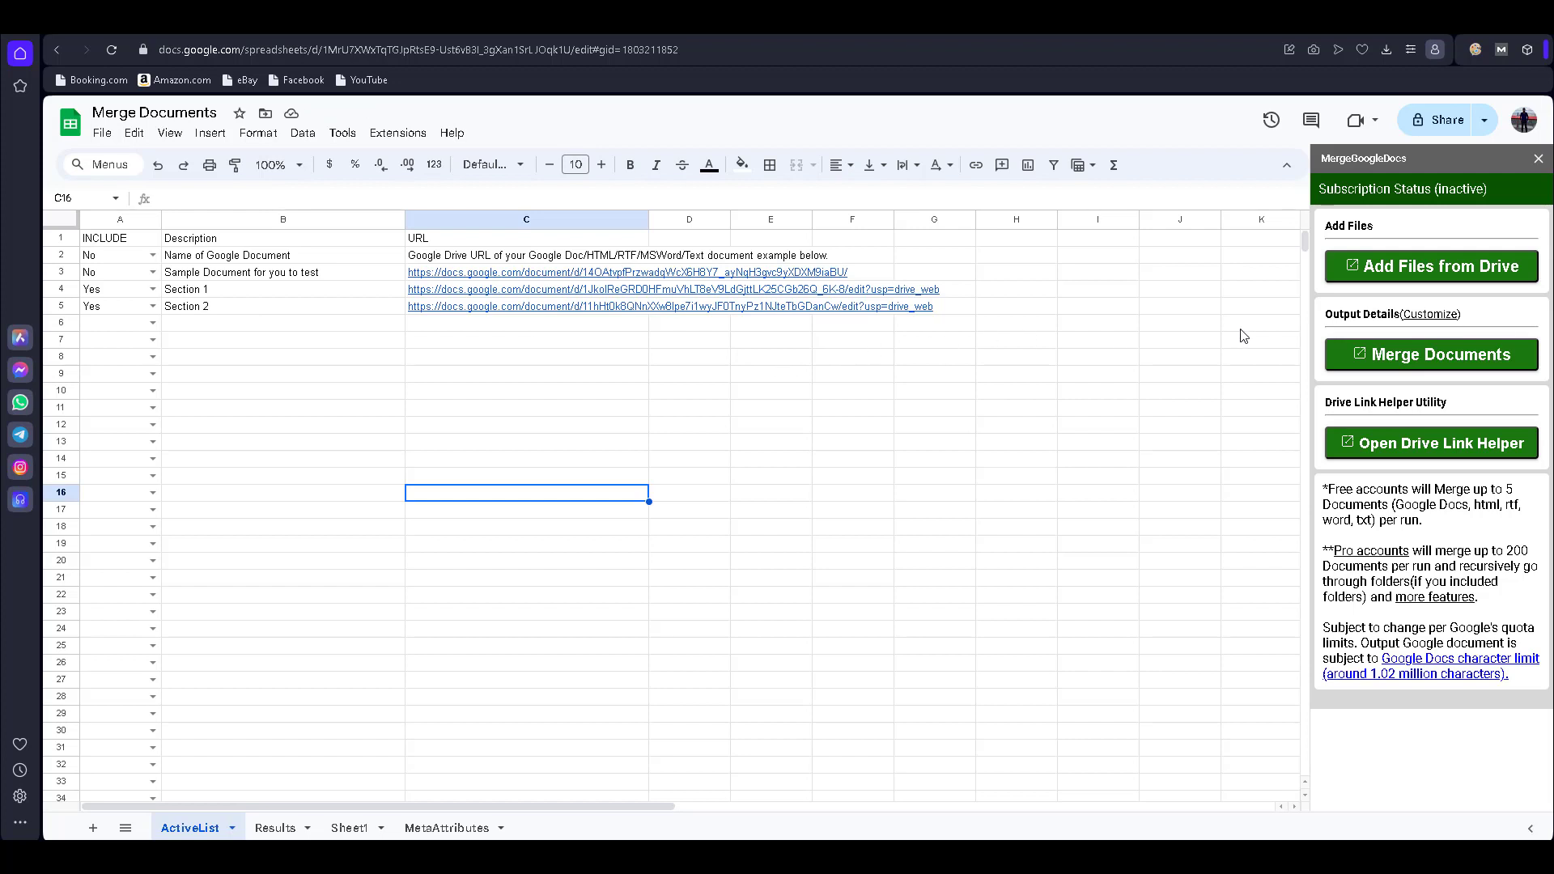
- Re-run Merge Documents with Section 1 first and open the new MergeGoogleDocs 3/29/2024 doc
click(1419, 356)
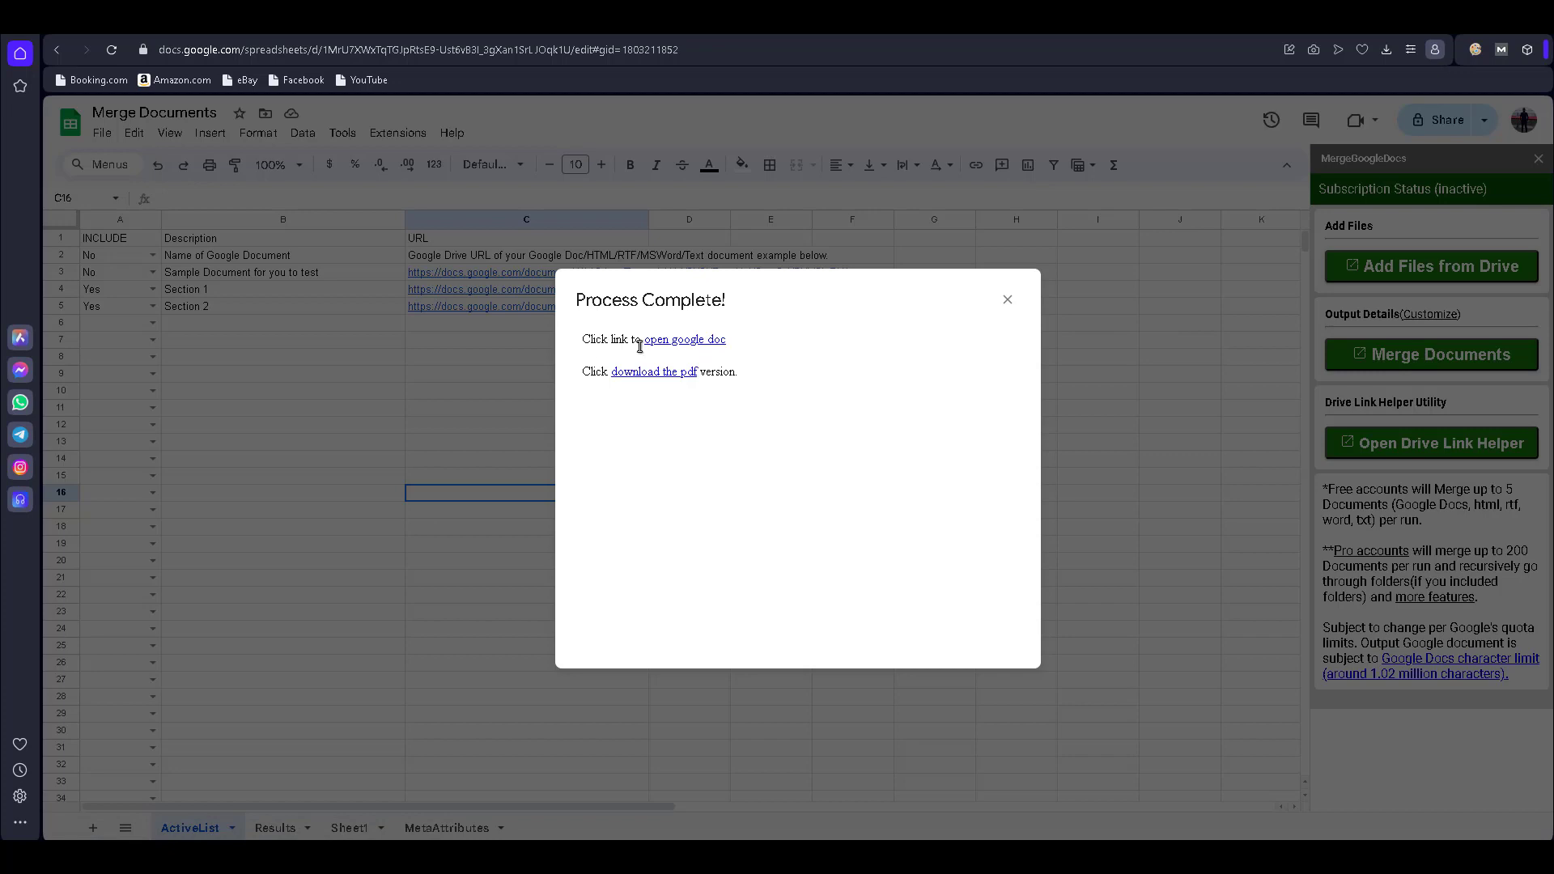
click(685, 341)
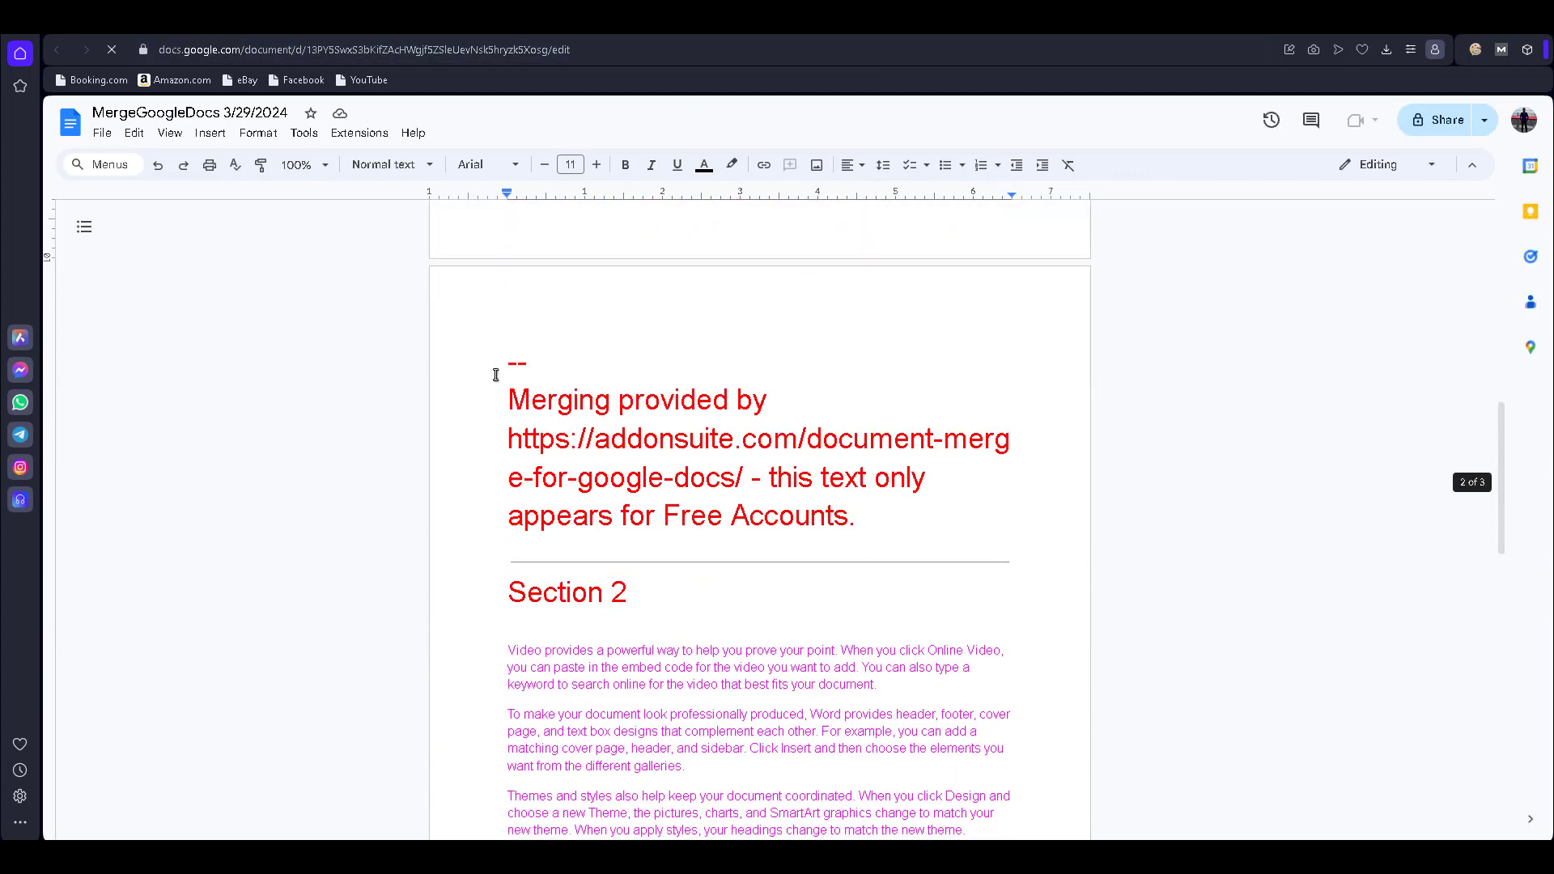
- Delete both 'Merging provided by…' notices and their rule lines from the merged doc
drag(502, 363, 999, 545)
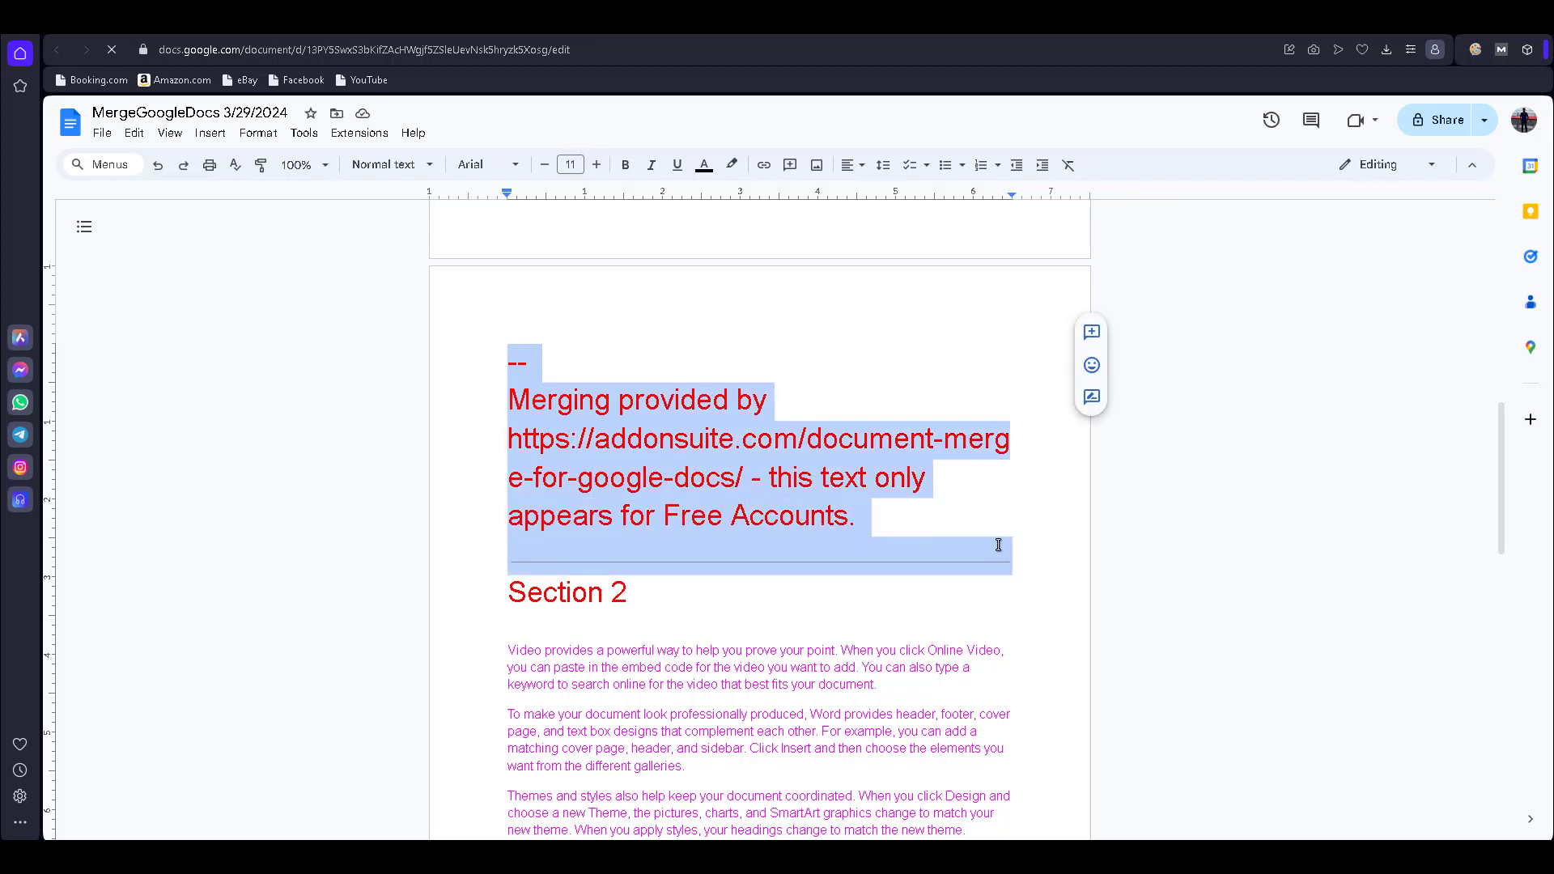
key(BackSpace)
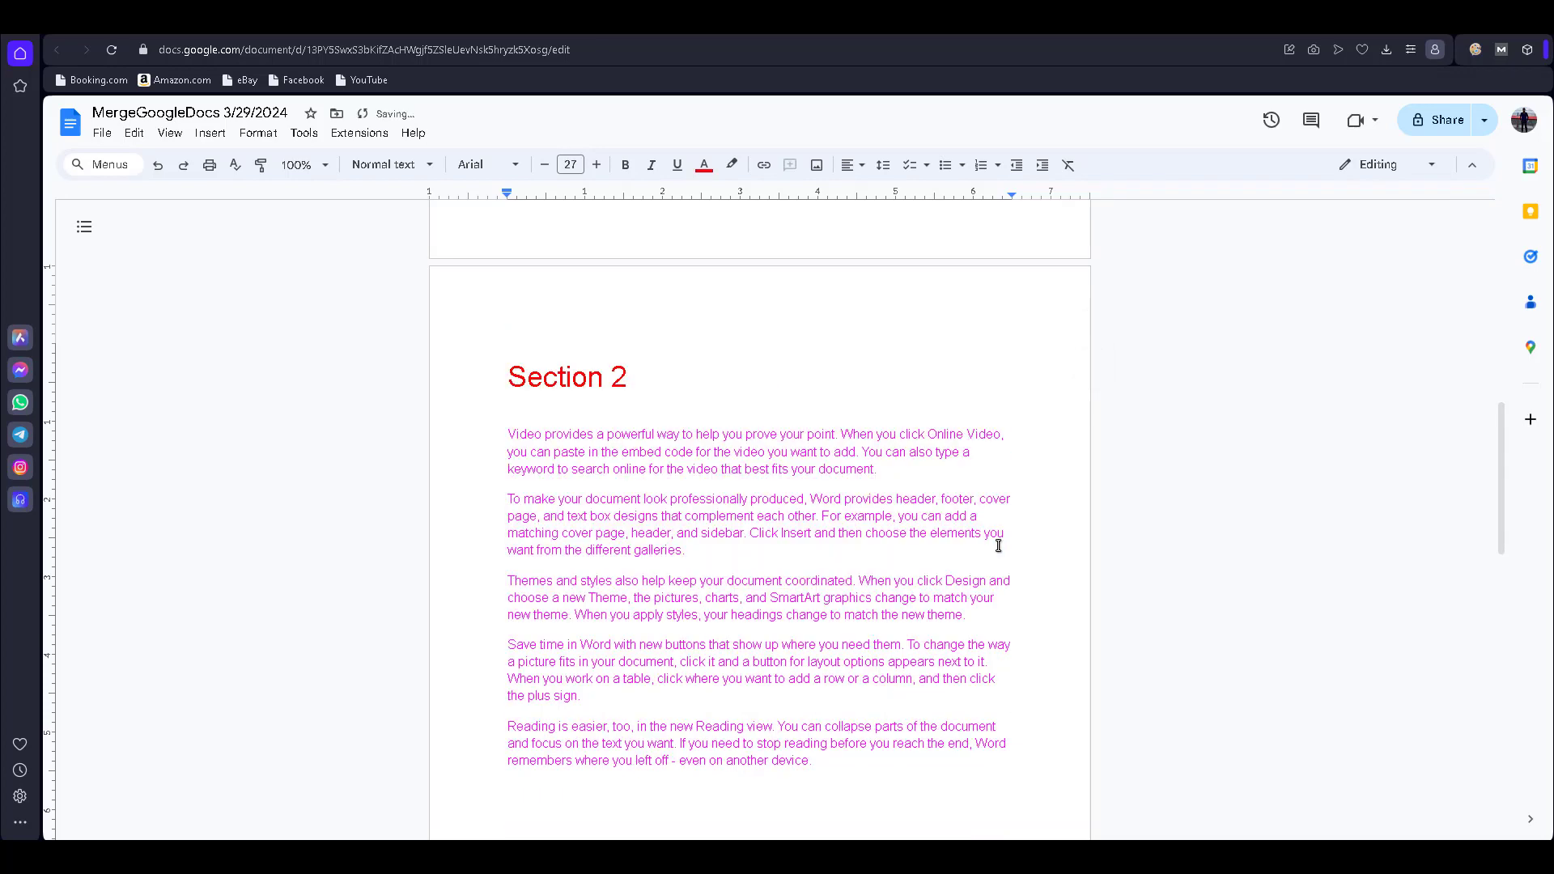
scroll(998, 544, down, 8)
scroll(997, 545, down, 2)
drag(503, 485, 998, 545)
key(BackSpace)
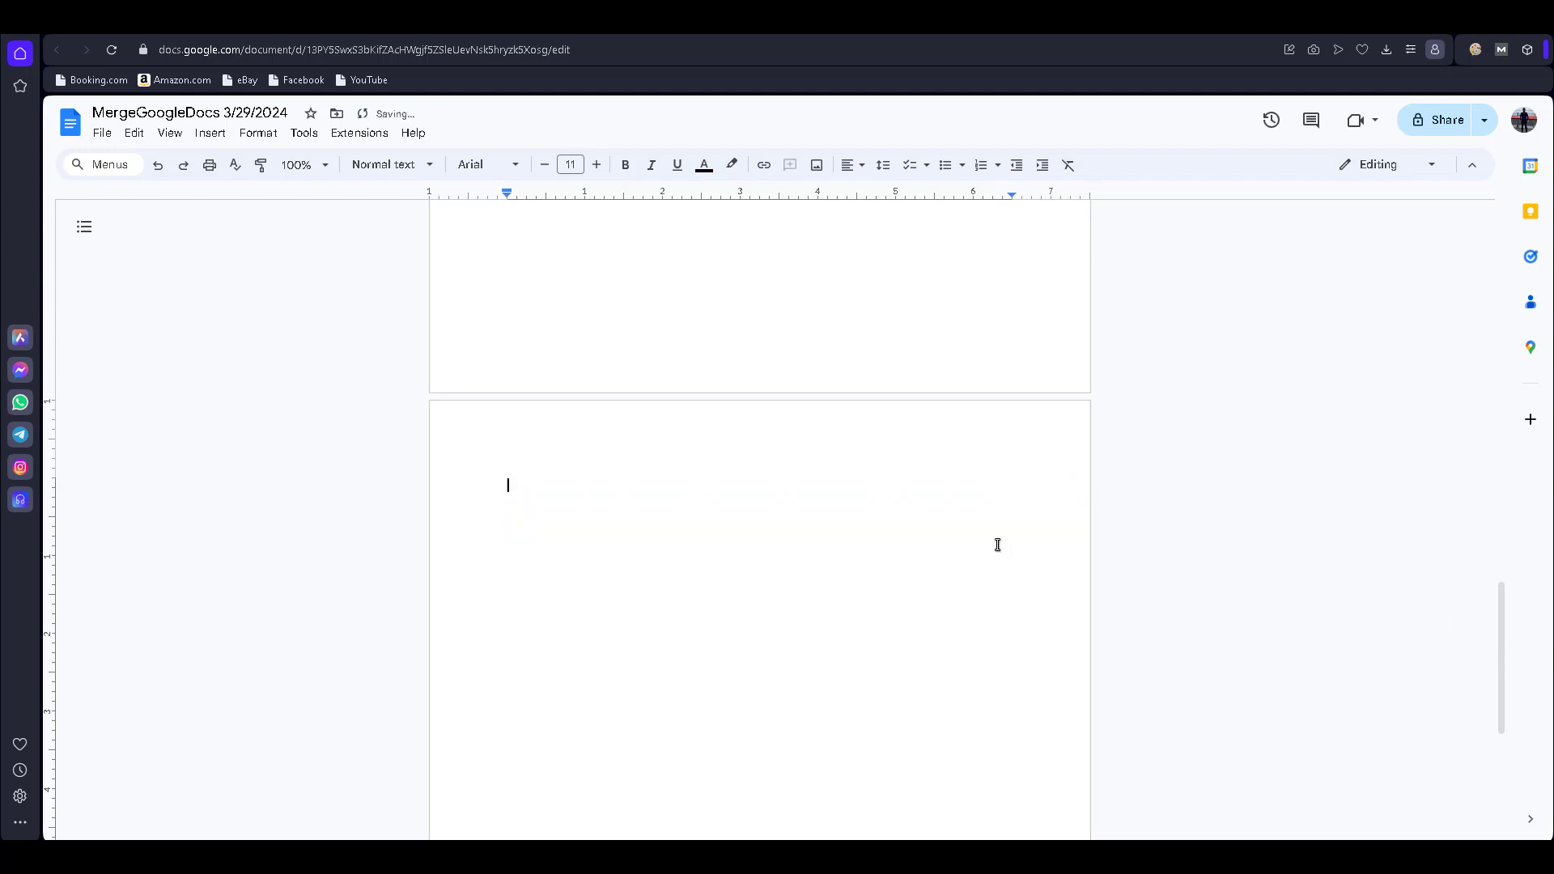
scroll(998, 539, up, 3)
scroll(997, 539, up, 20)
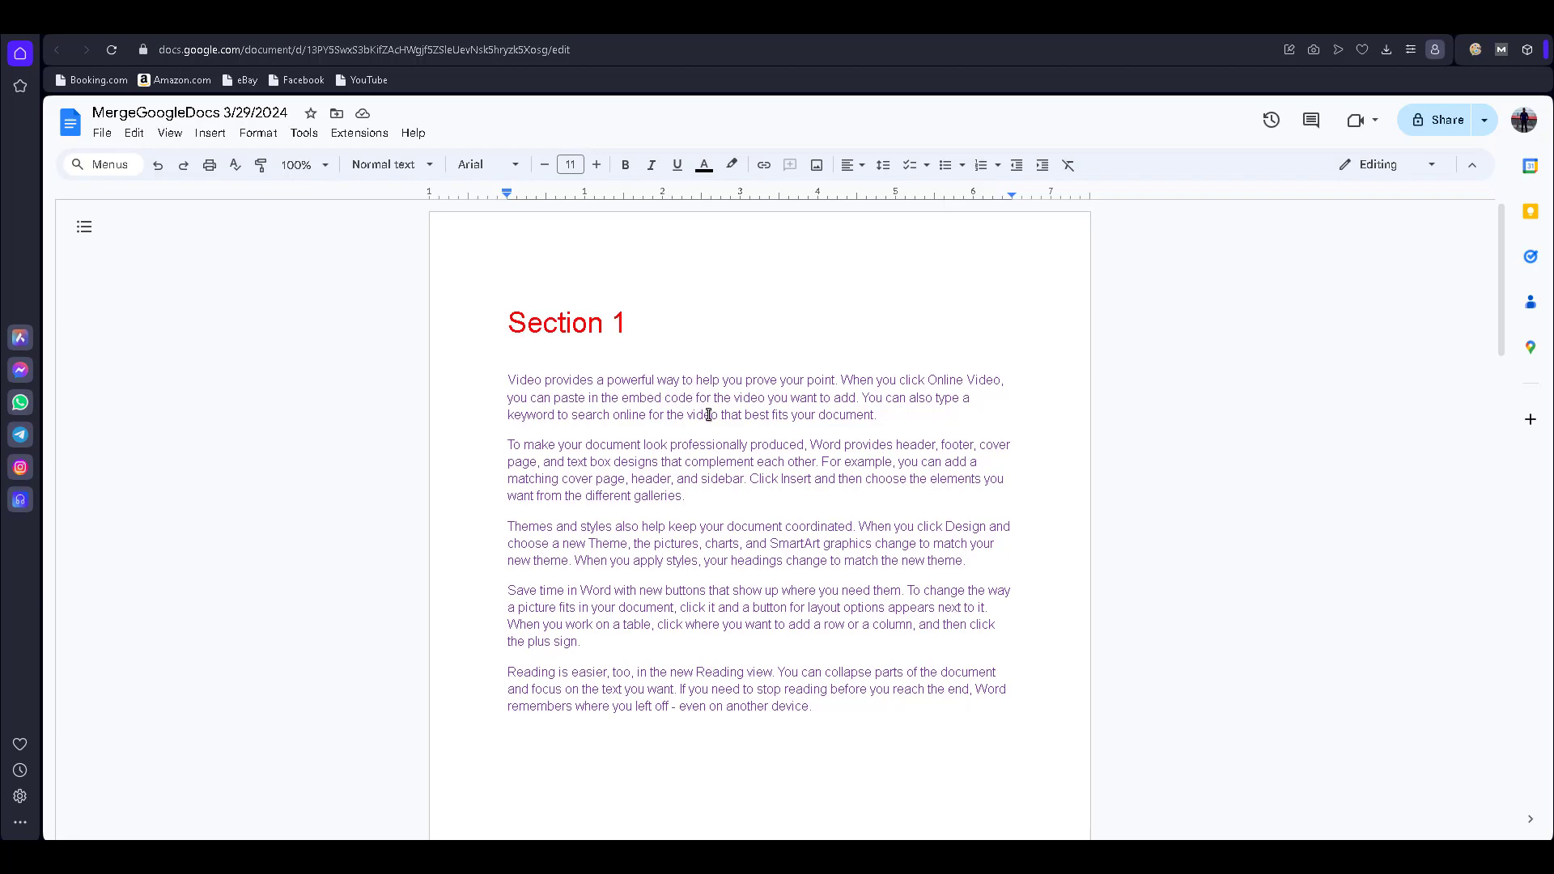
scroll(722, 413, down, 10)
scroll(722, 413, down, 9)
scroll(722, 413, up, 12)
scroll(722, 413, up, 7)
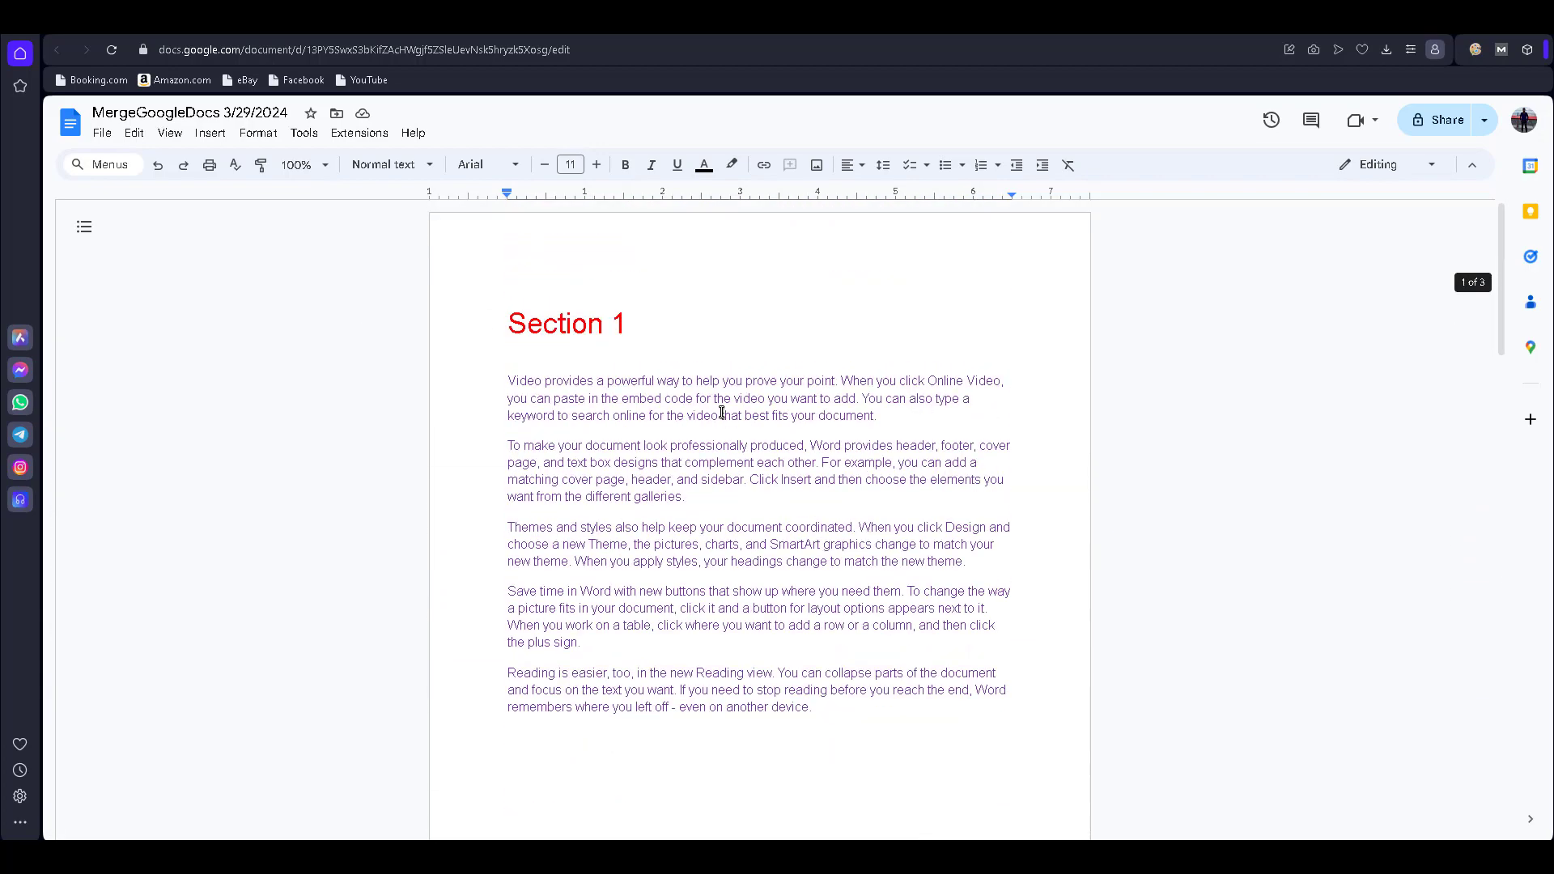